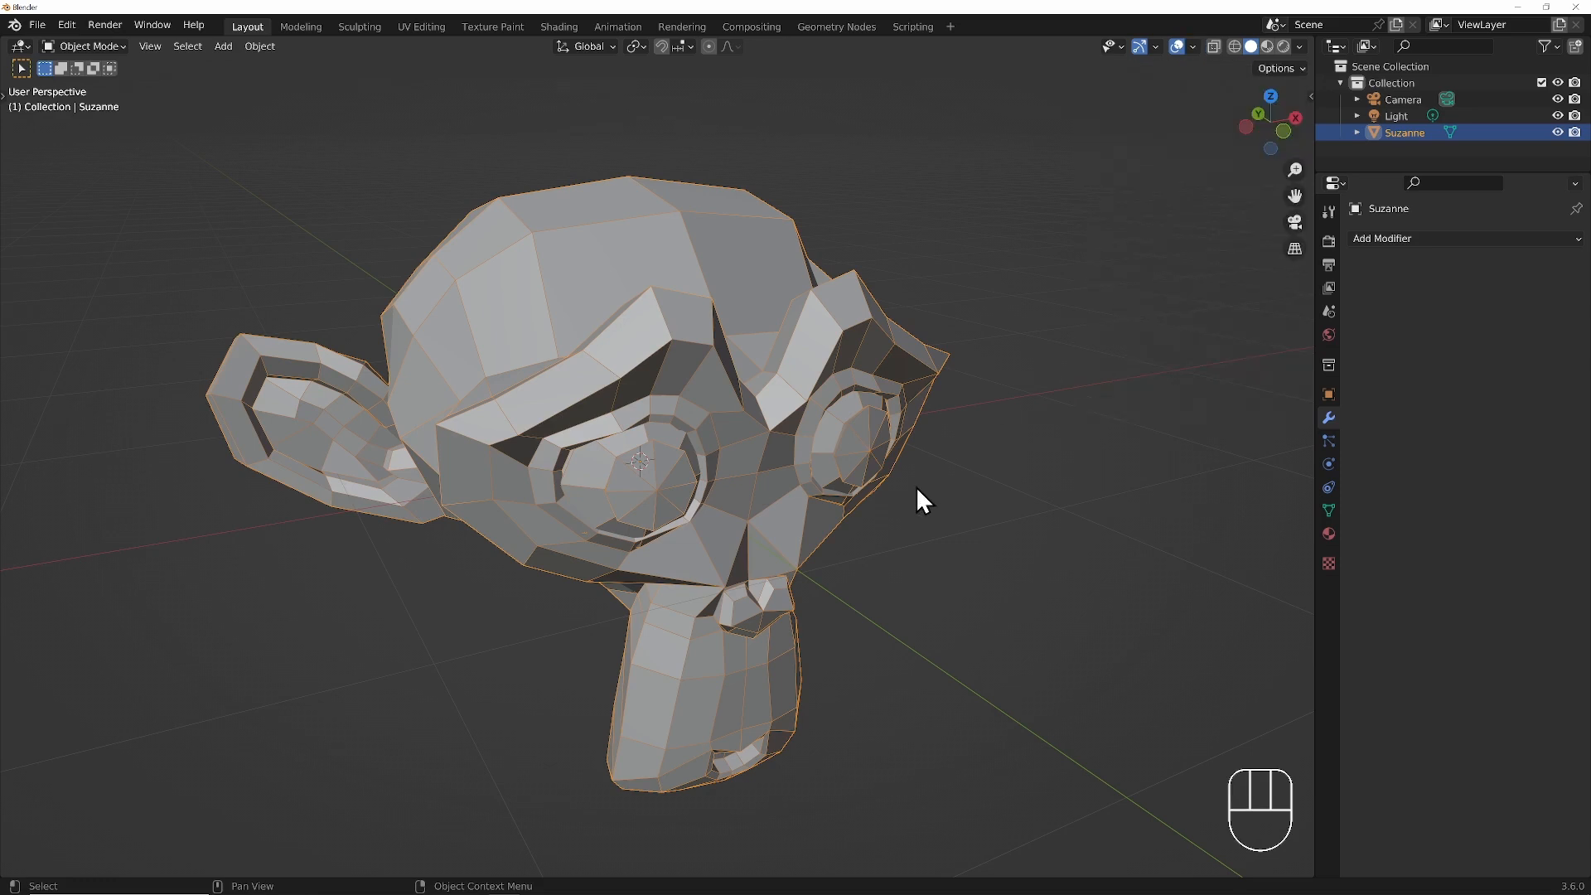
- Add a Subdivision Surface modifier to the monkey head
key("t")
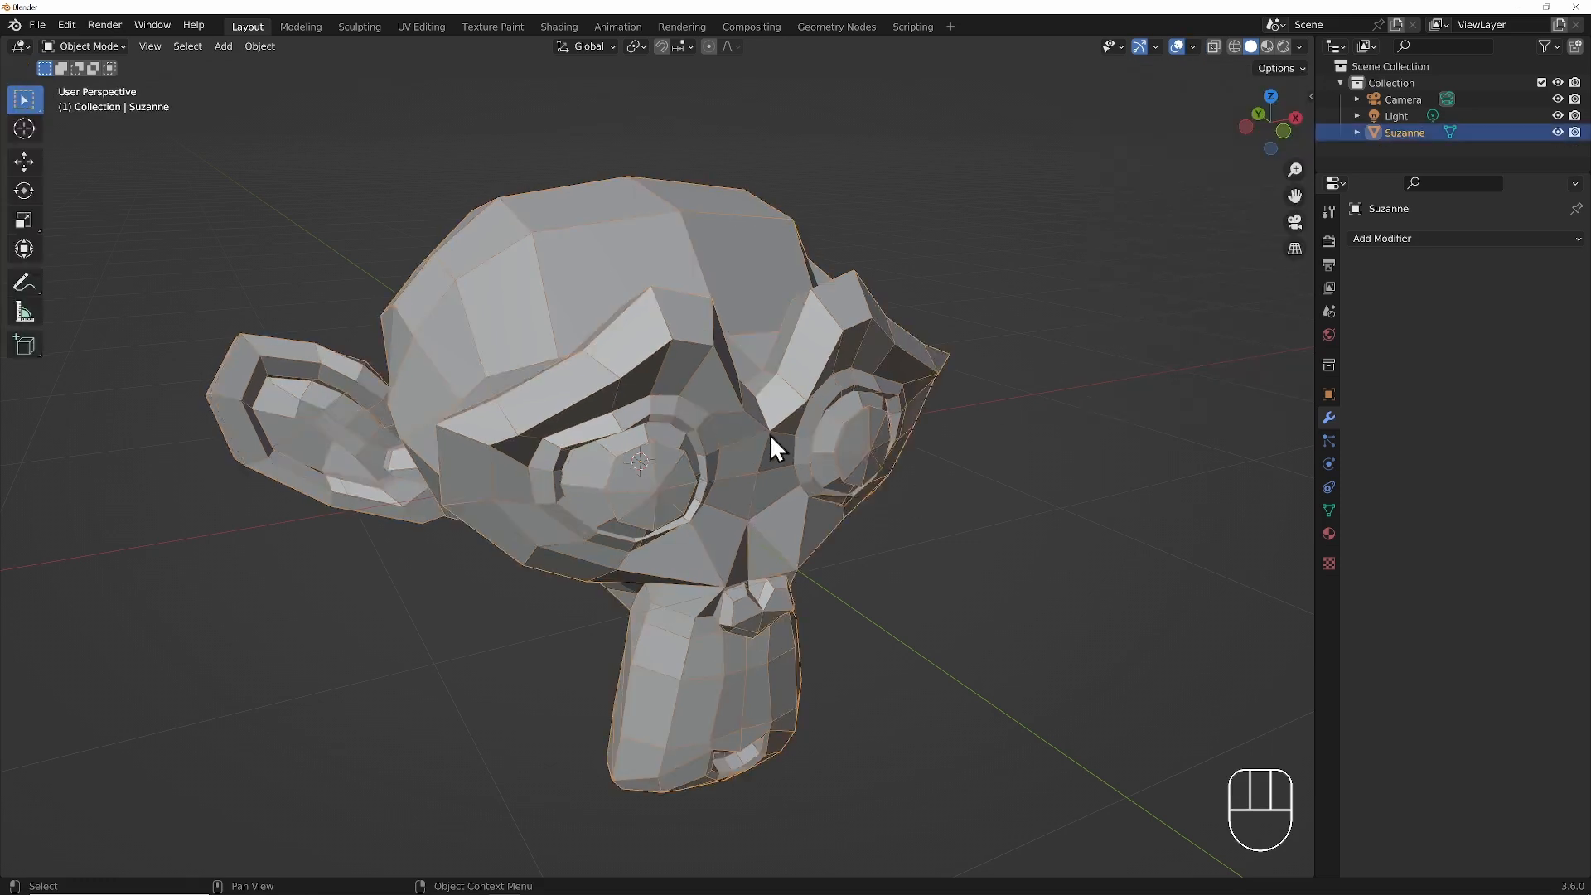
left_click(1385, 238)
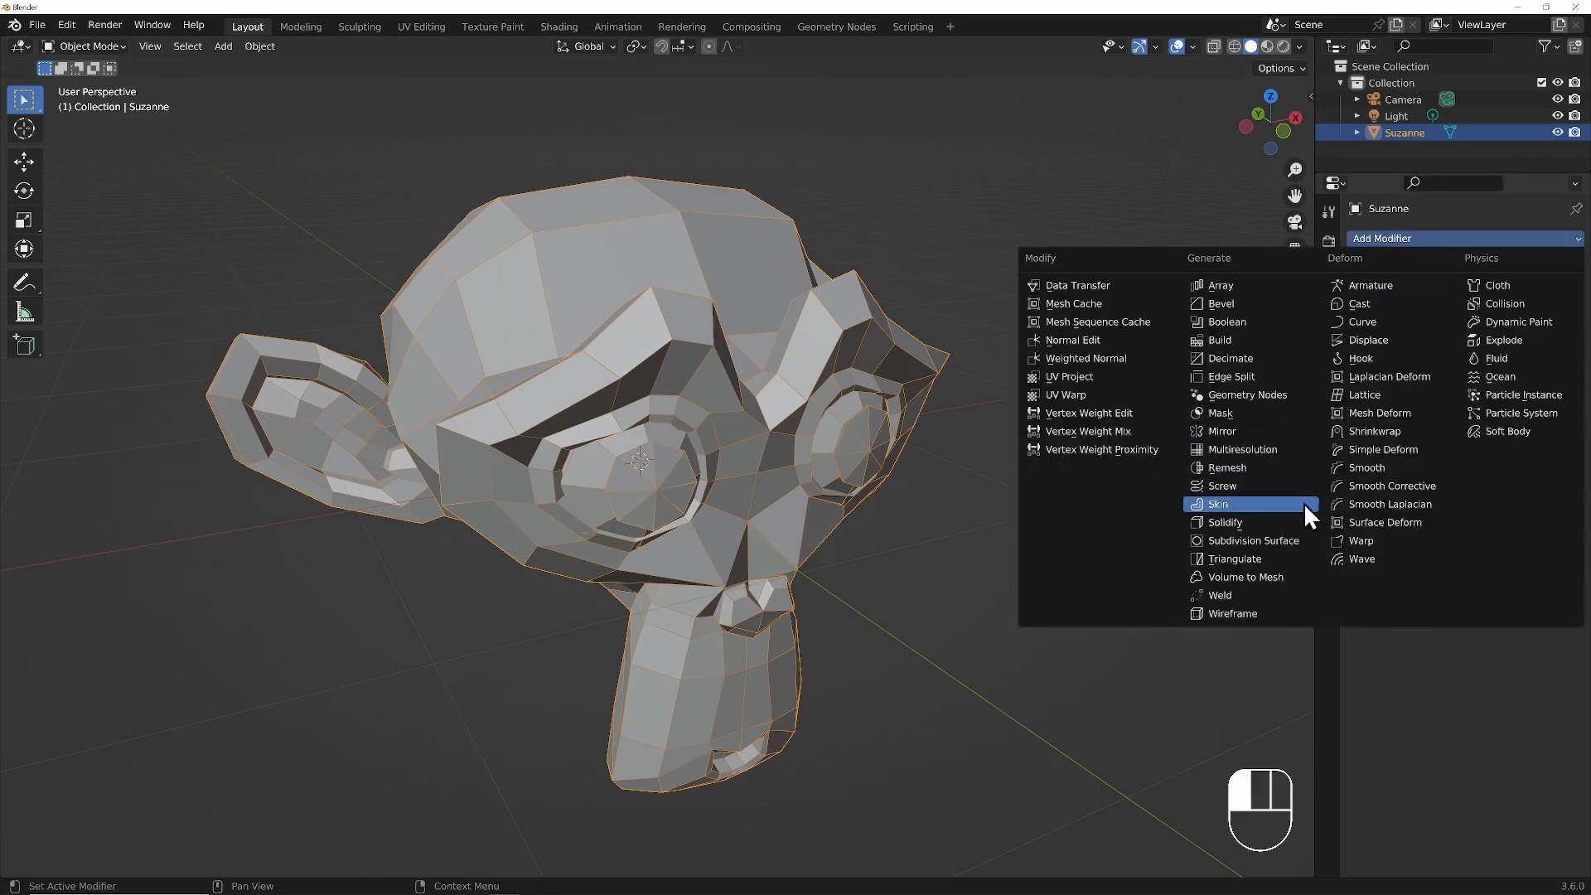
left_click(1252, 541)
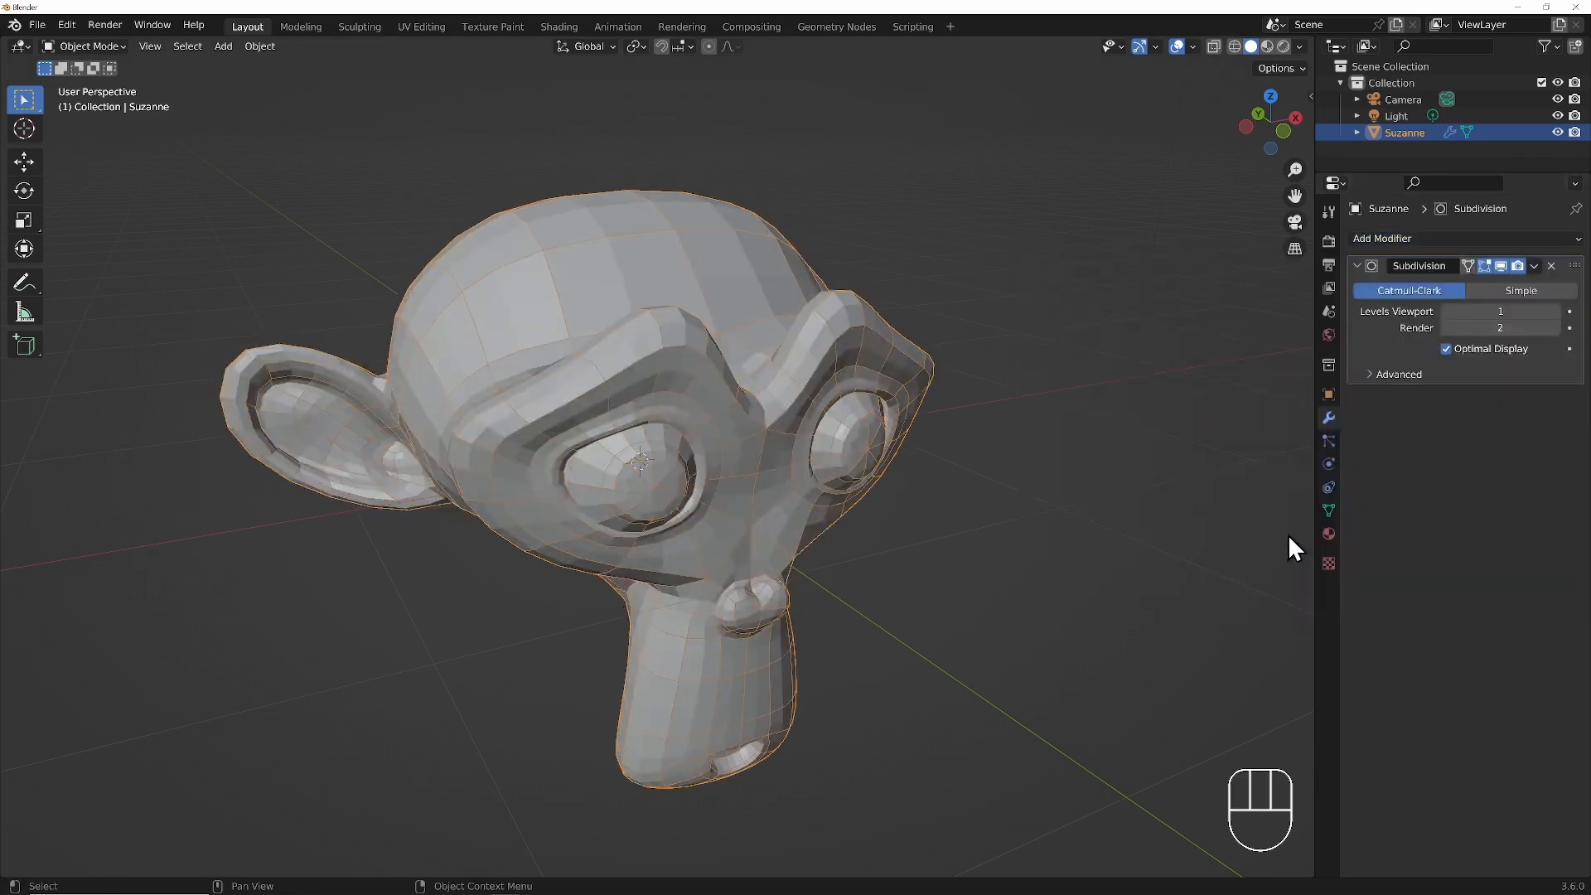
middle_click_drag(972, 524, 951, 489, "shift")
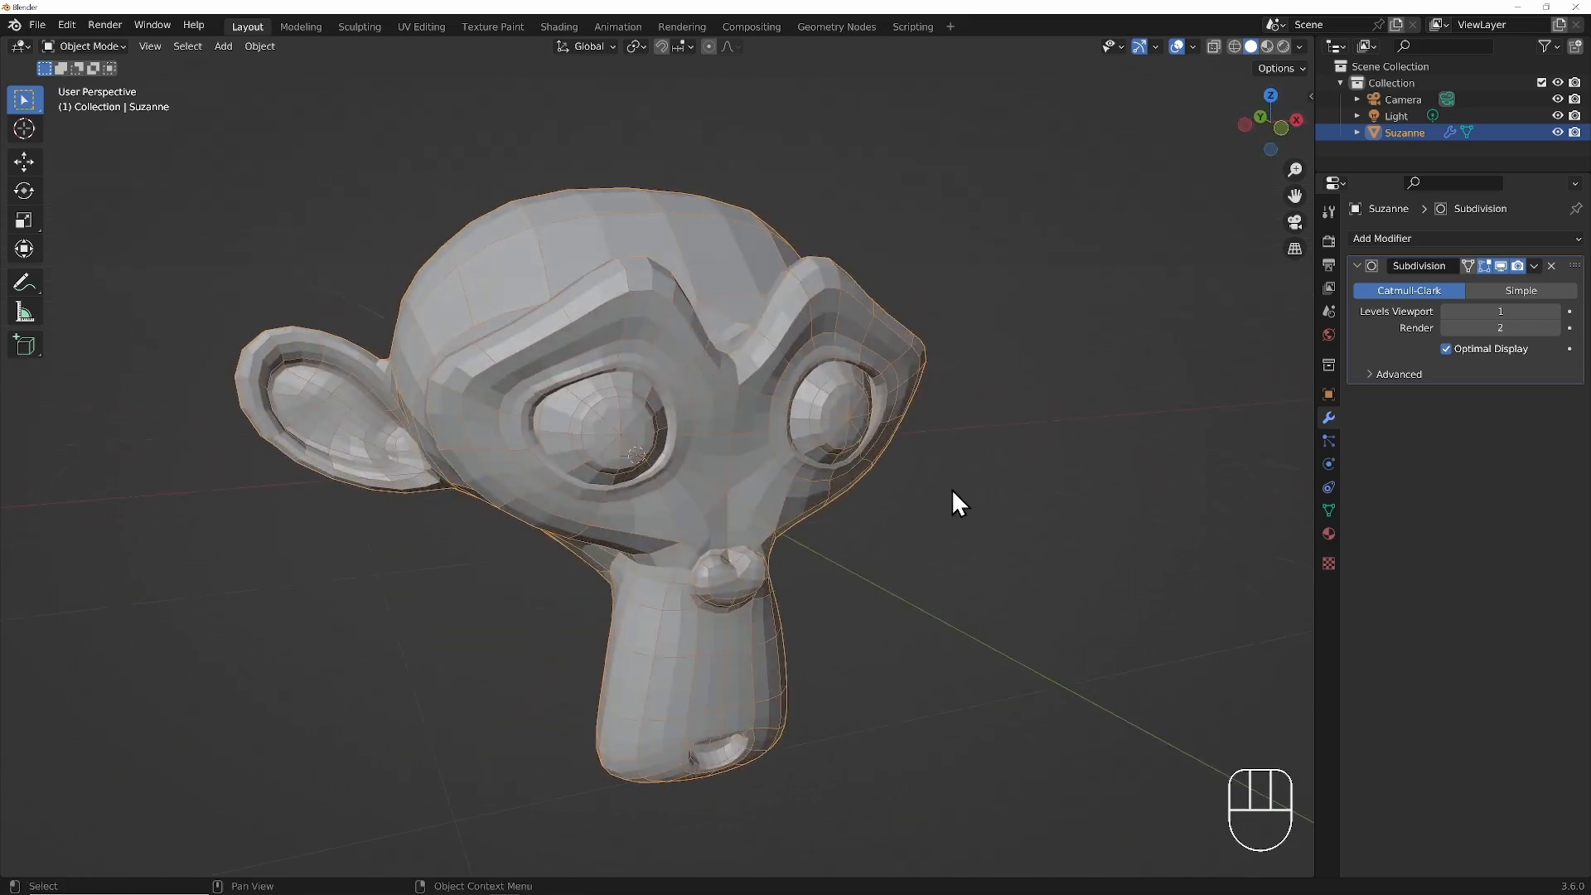
- Deselect the monkey, set its modifier's Levels Viewport to 2 and turn off Optimal Display
left_click(952, 487)
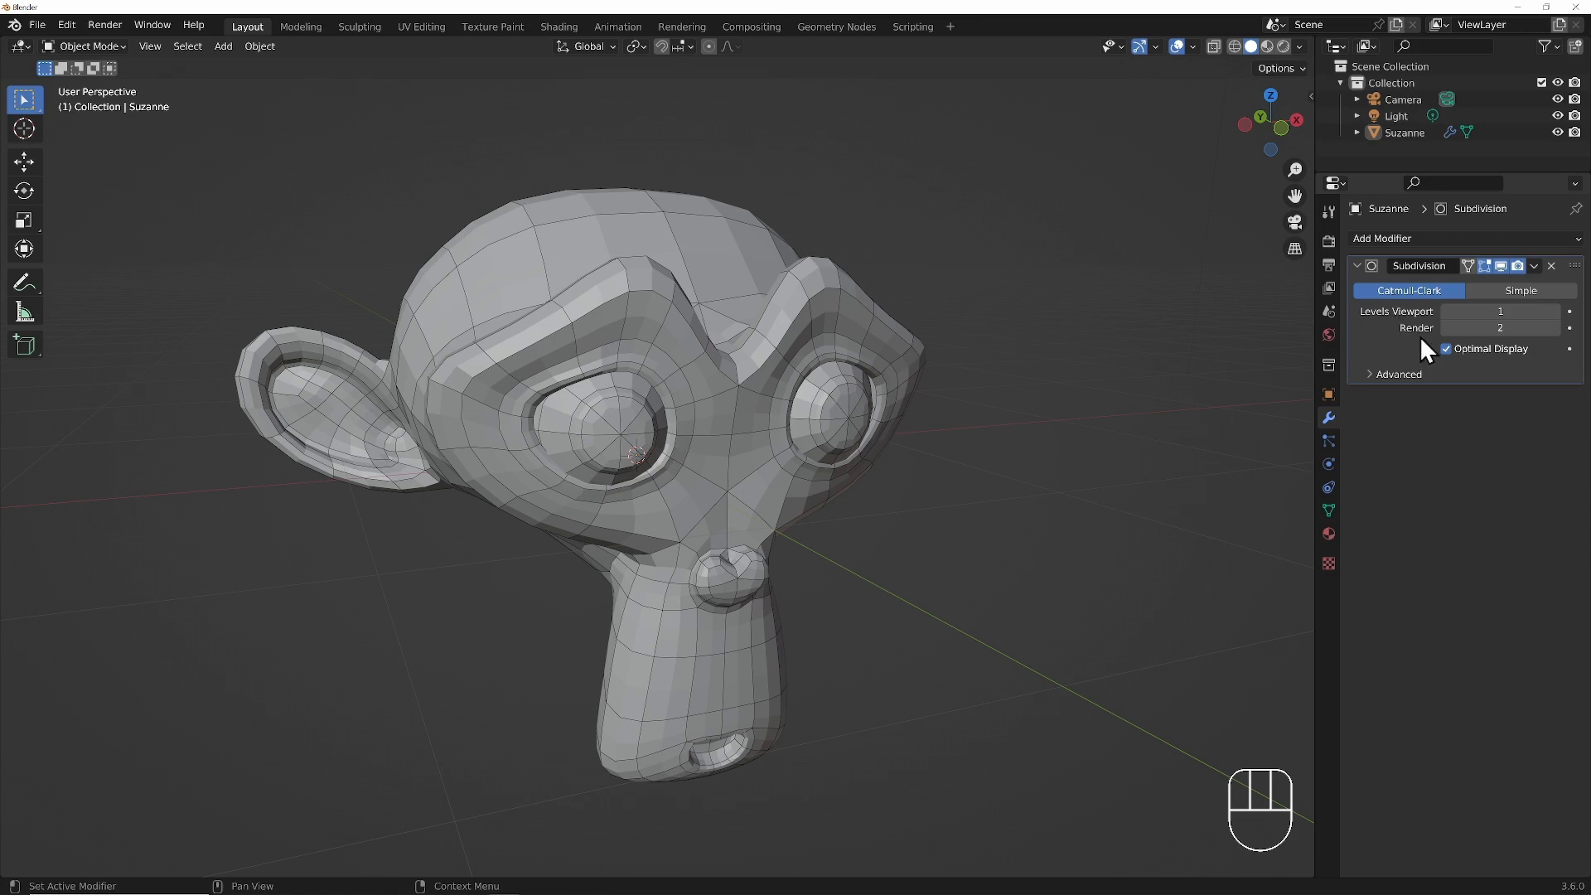
left_click(1554, 310)
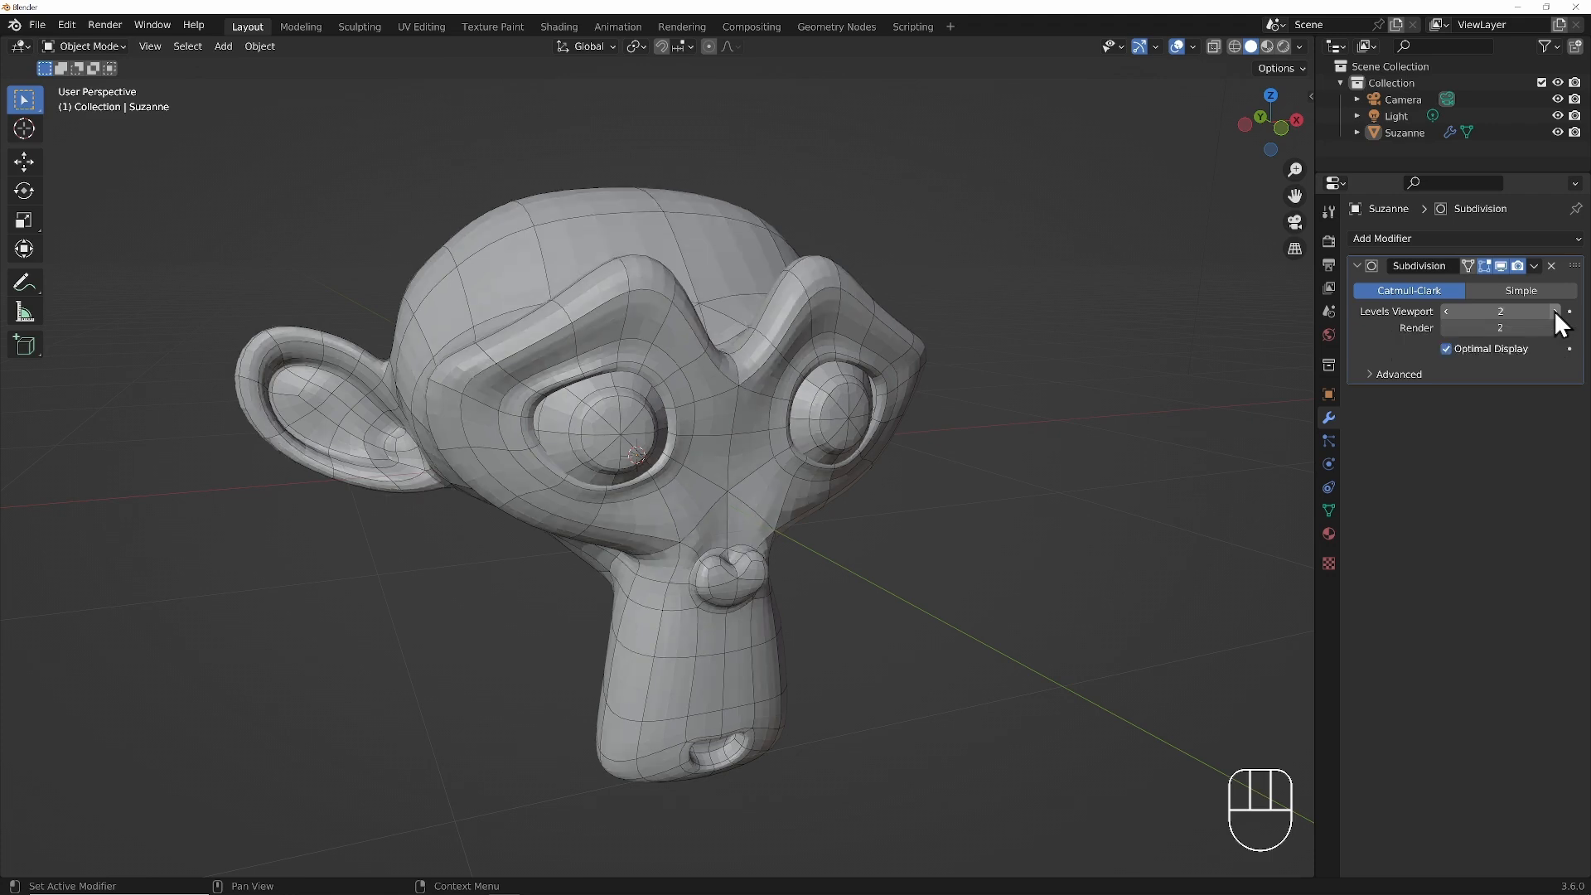
left_click(1447, 348)
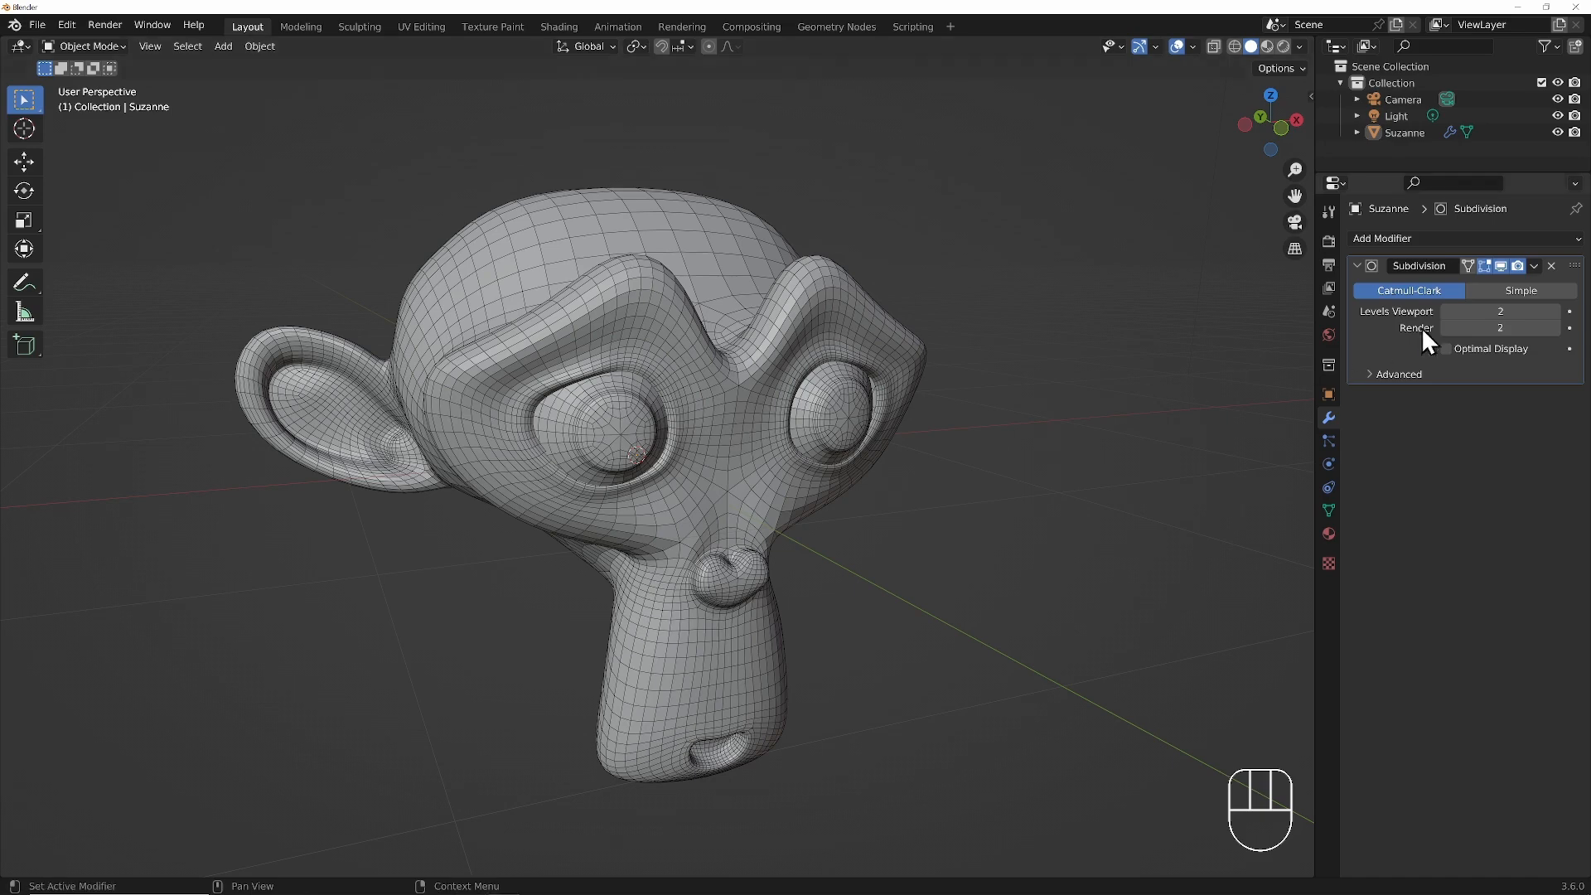
- Try the Simple subdivision type on the monkey and return to Catmull-Clark
left_click(1549, 290)
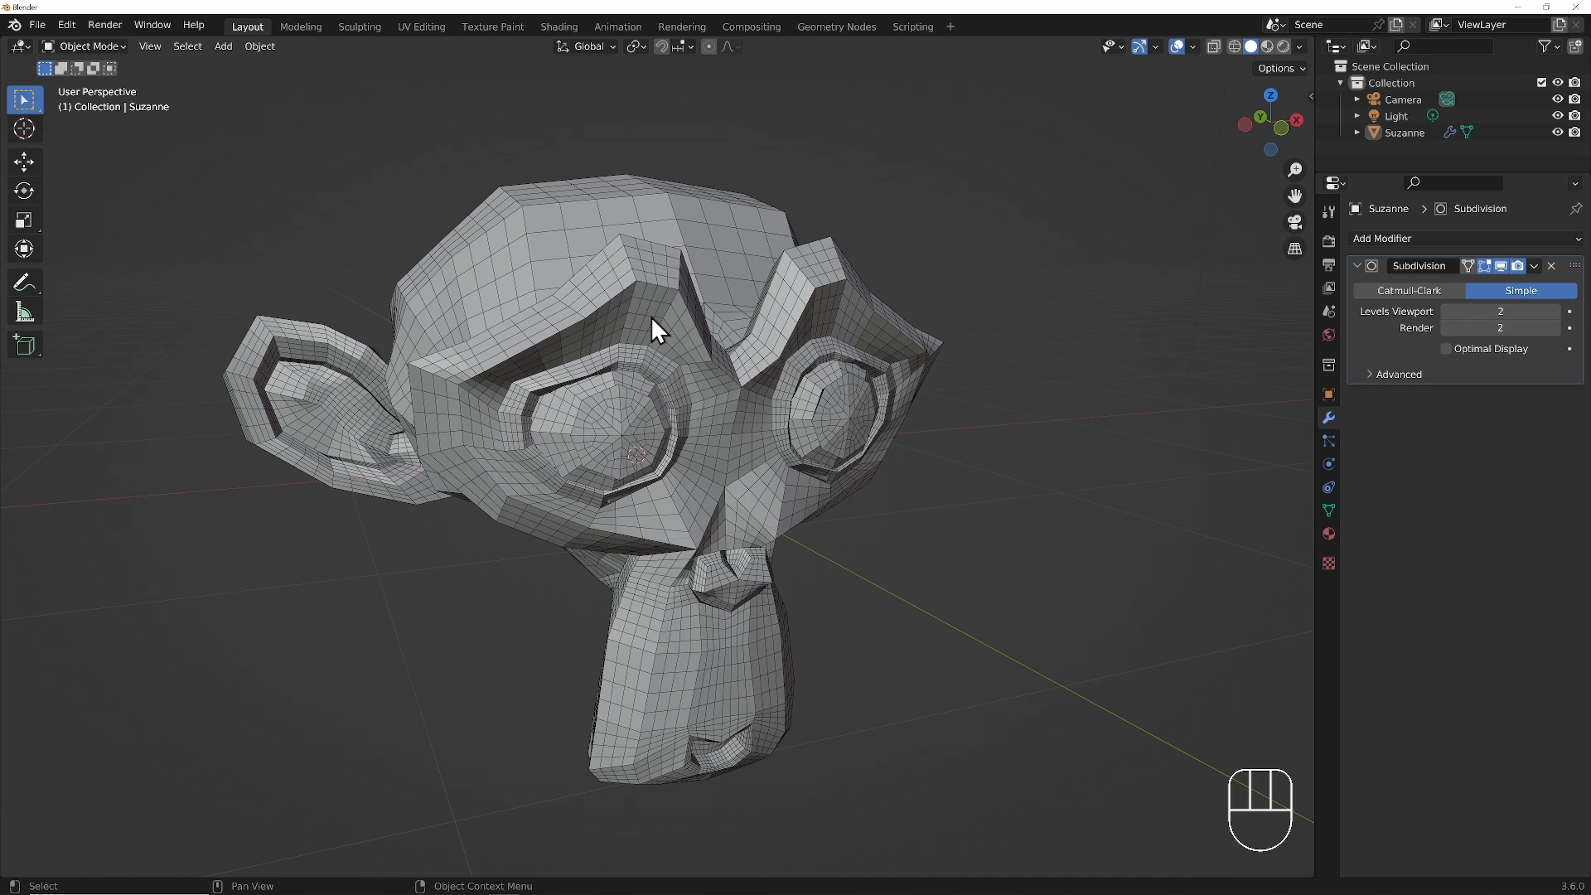
left_click(1423, 291)
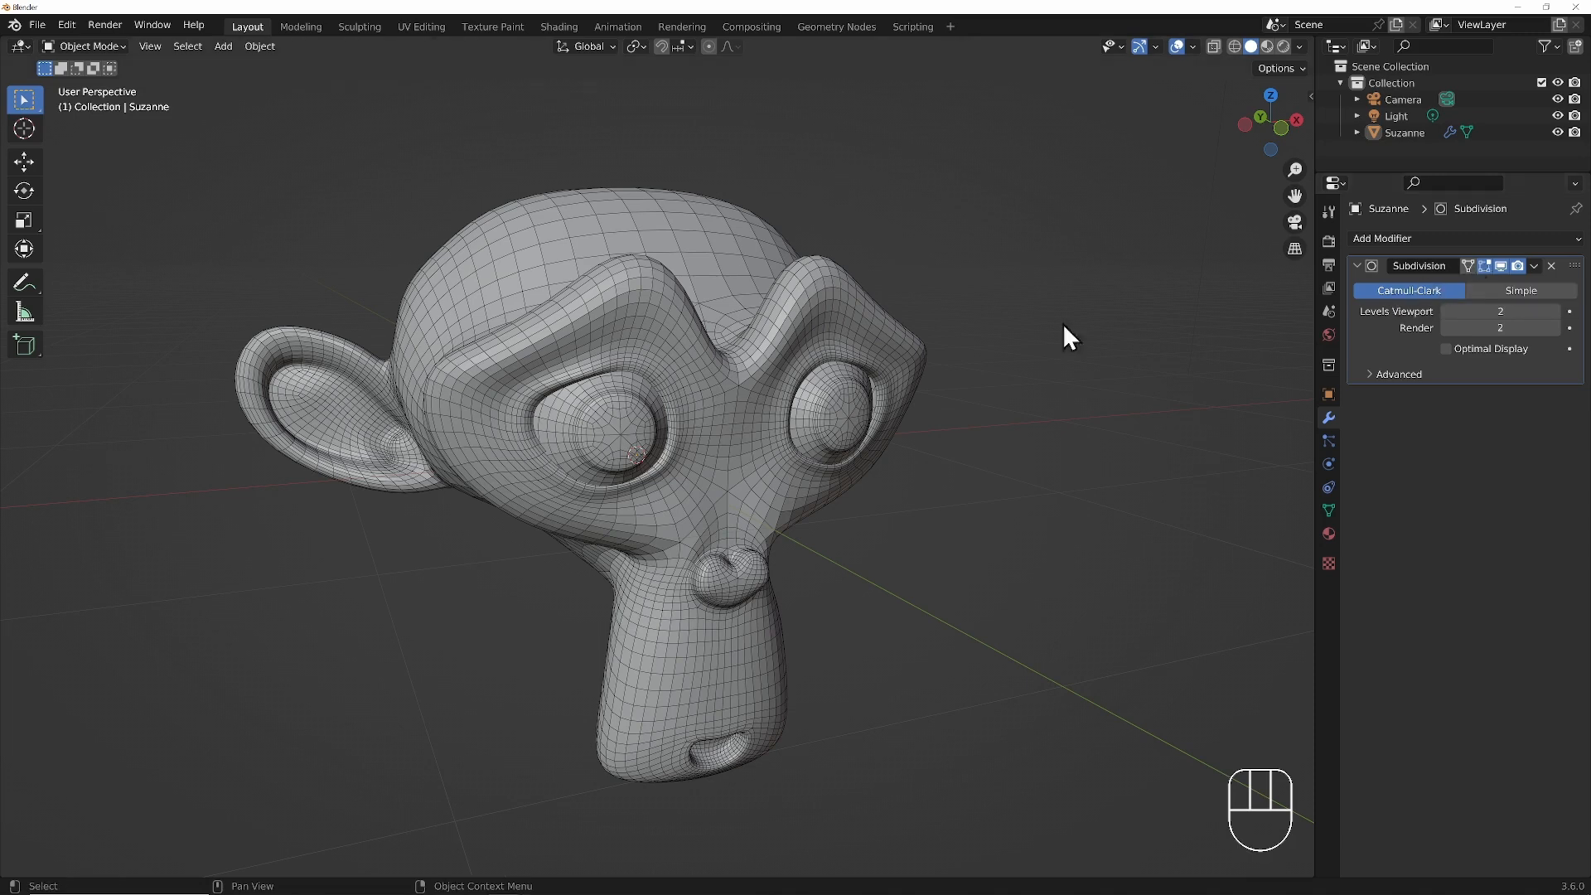
- Put the monkey head into Edit Mode and select its entire mesh
left_click(847, 324)
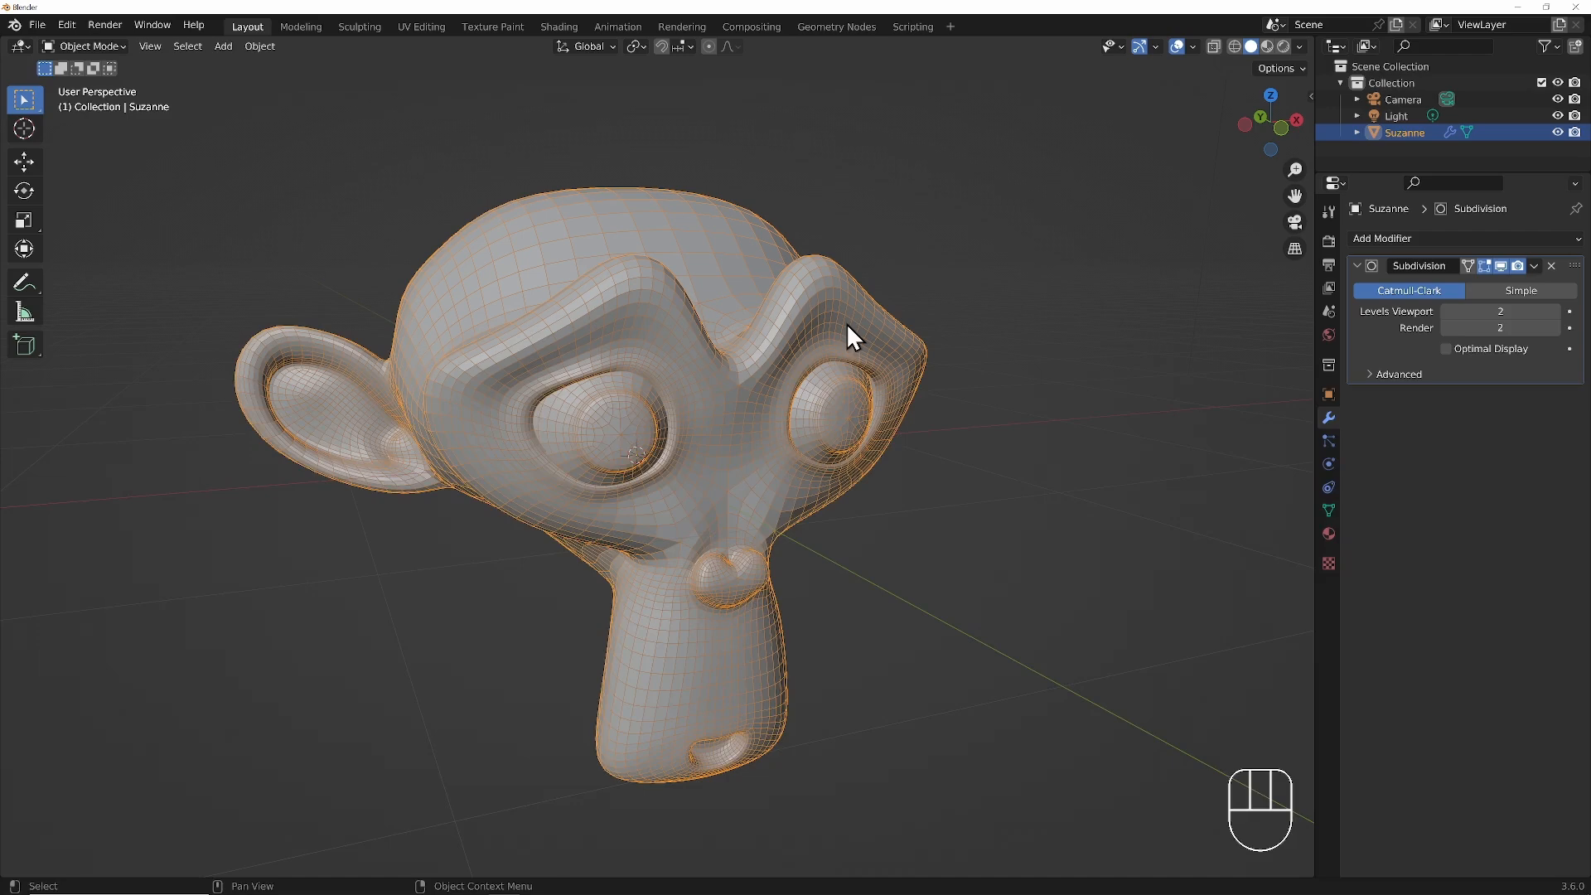
key("Tab")
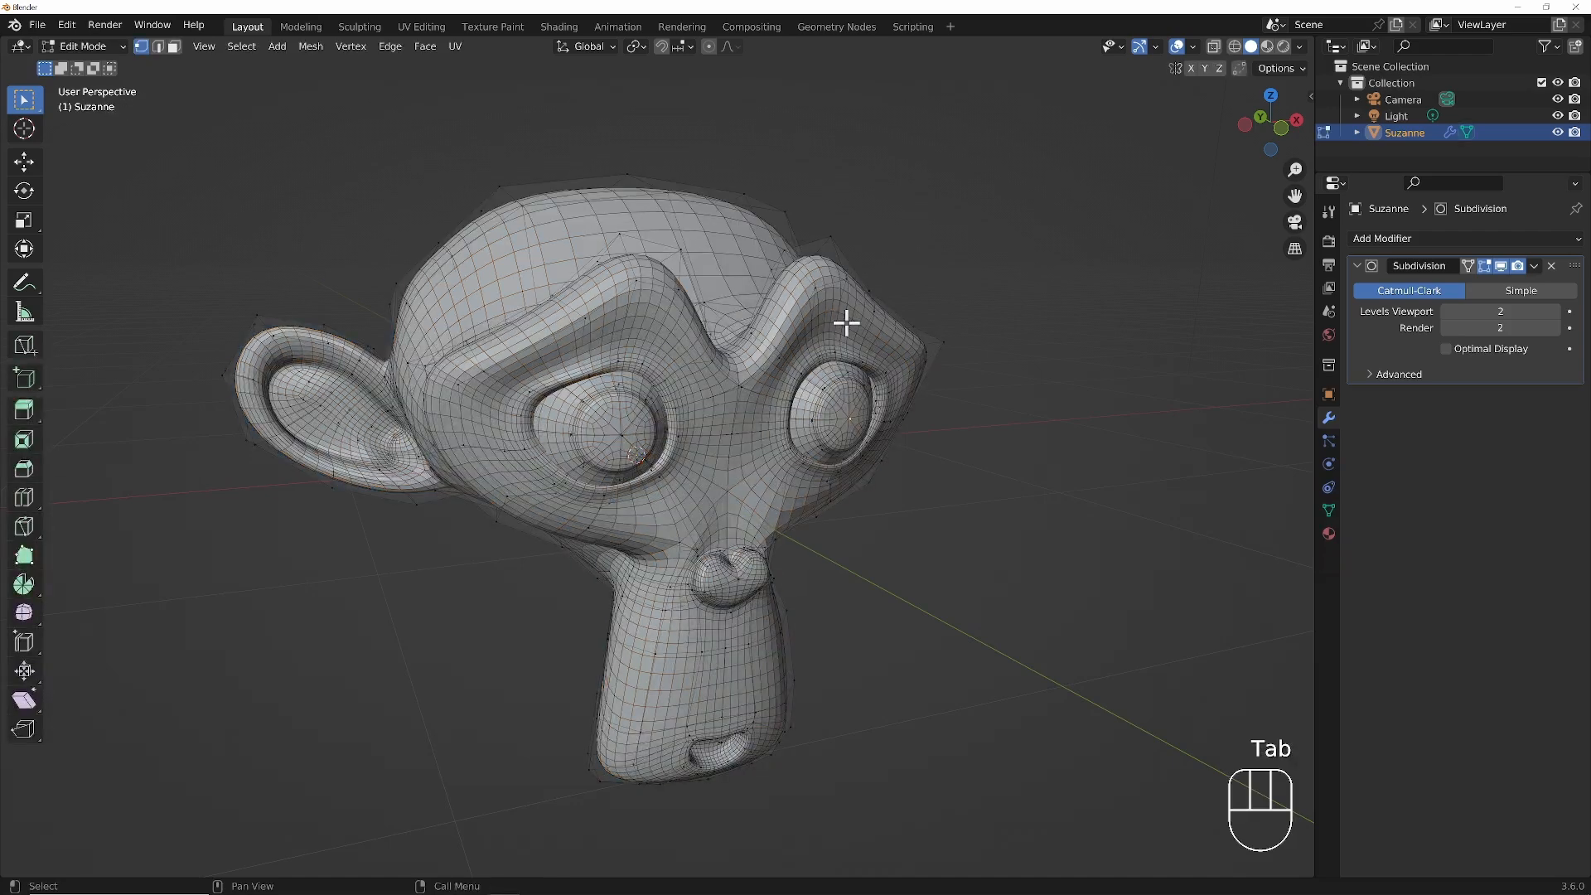
key("a")
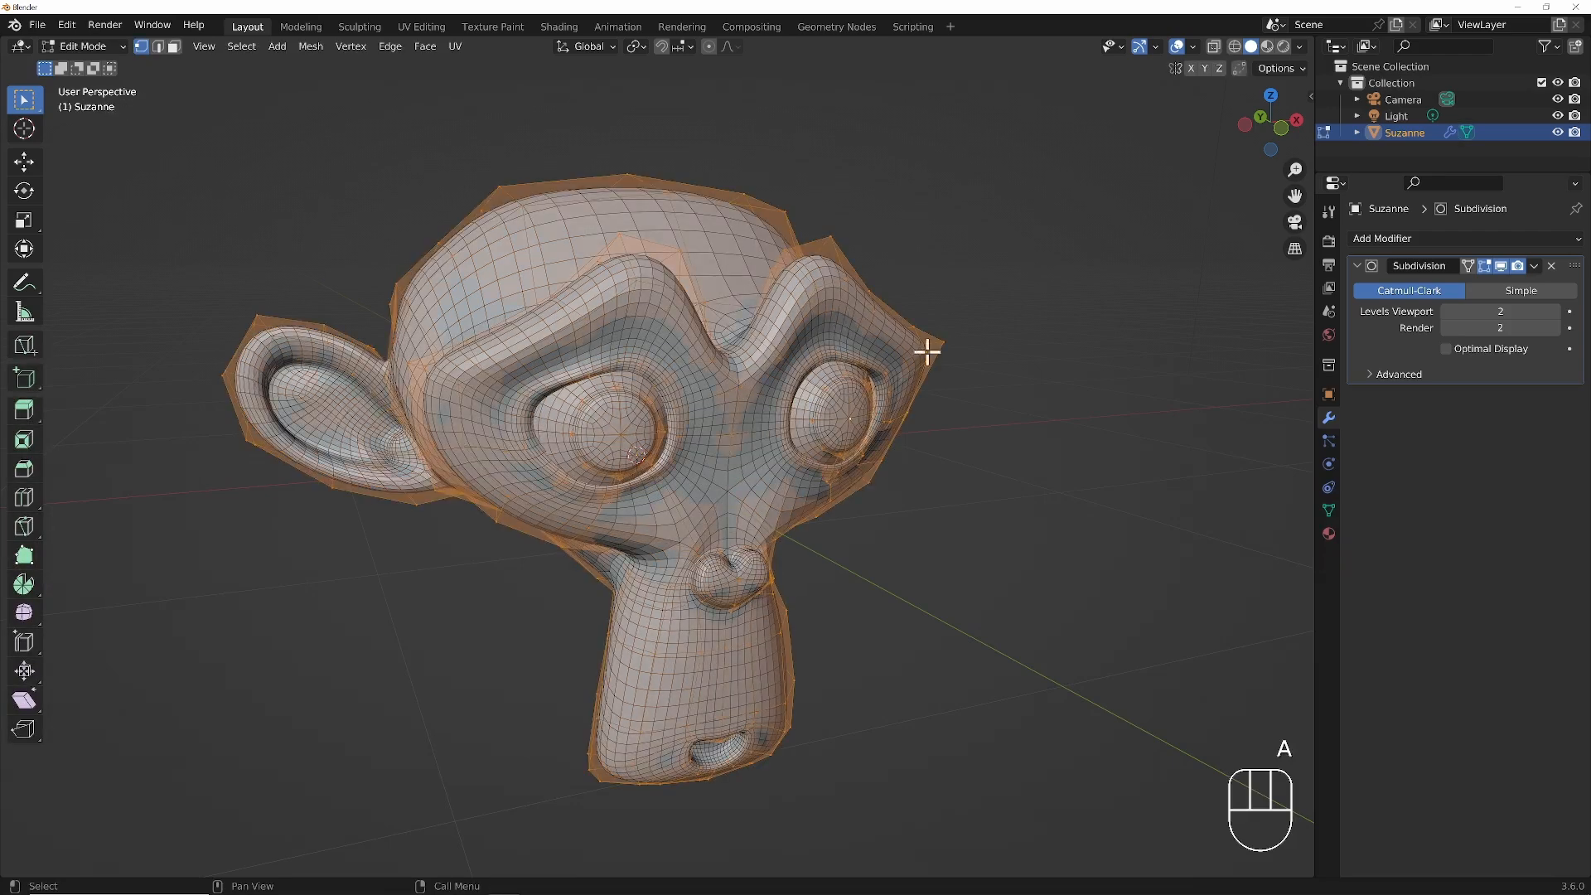
middle_click_drag(923, 348, 970, 480)
scroll(1142, 465, "up", 3)
scroll(1152, 373, "down", 3)
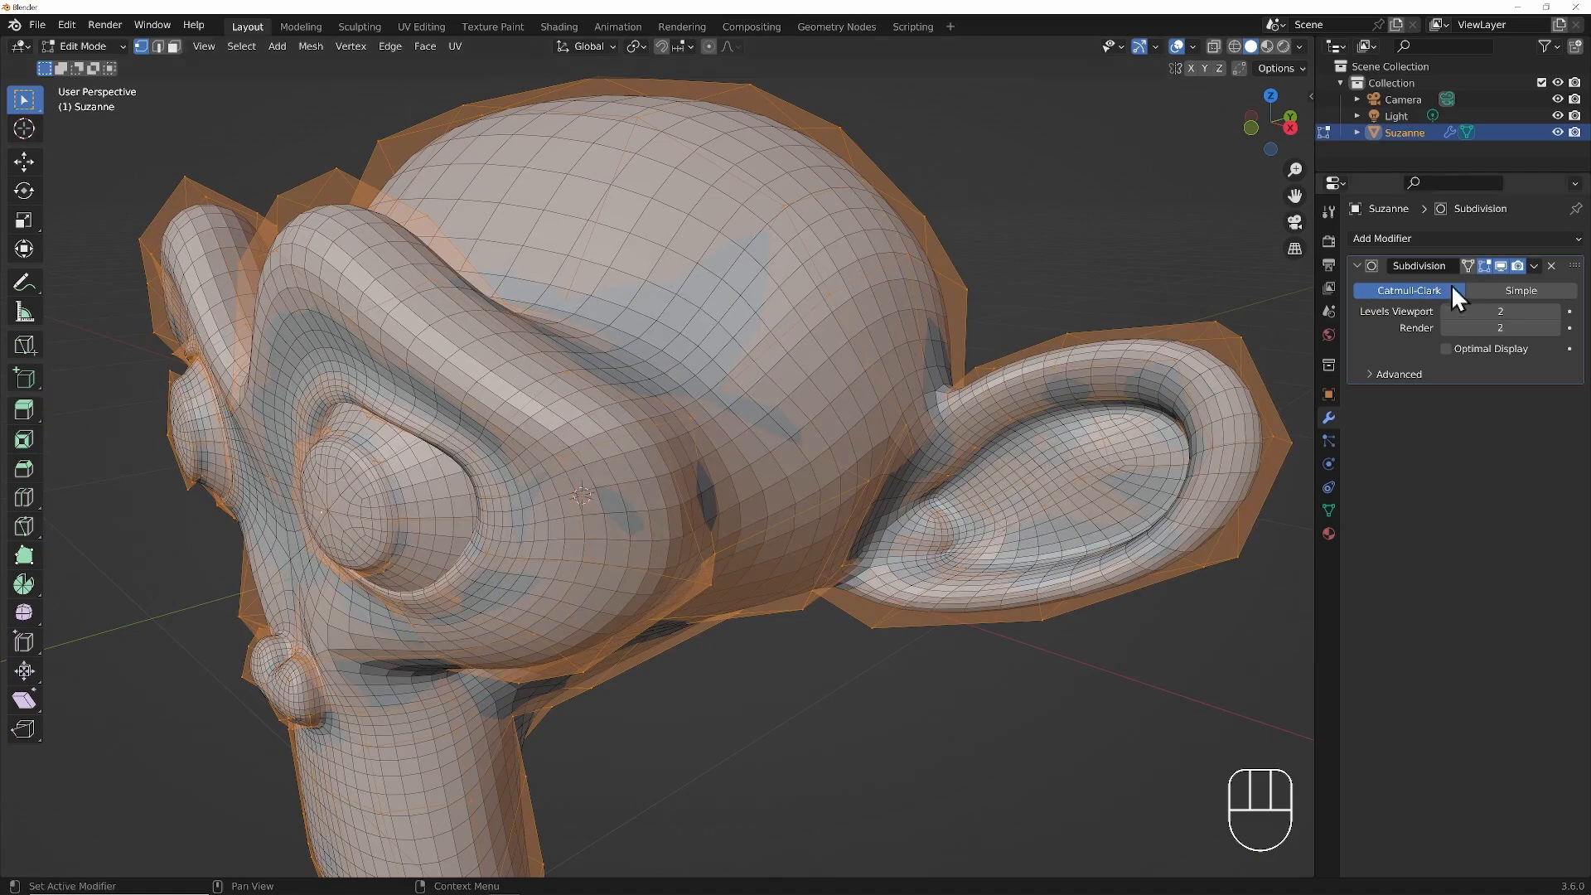
- Turn on the Subdivision modifier's On Cage display and re-enable Optimal Display
left_click(1469, 265)
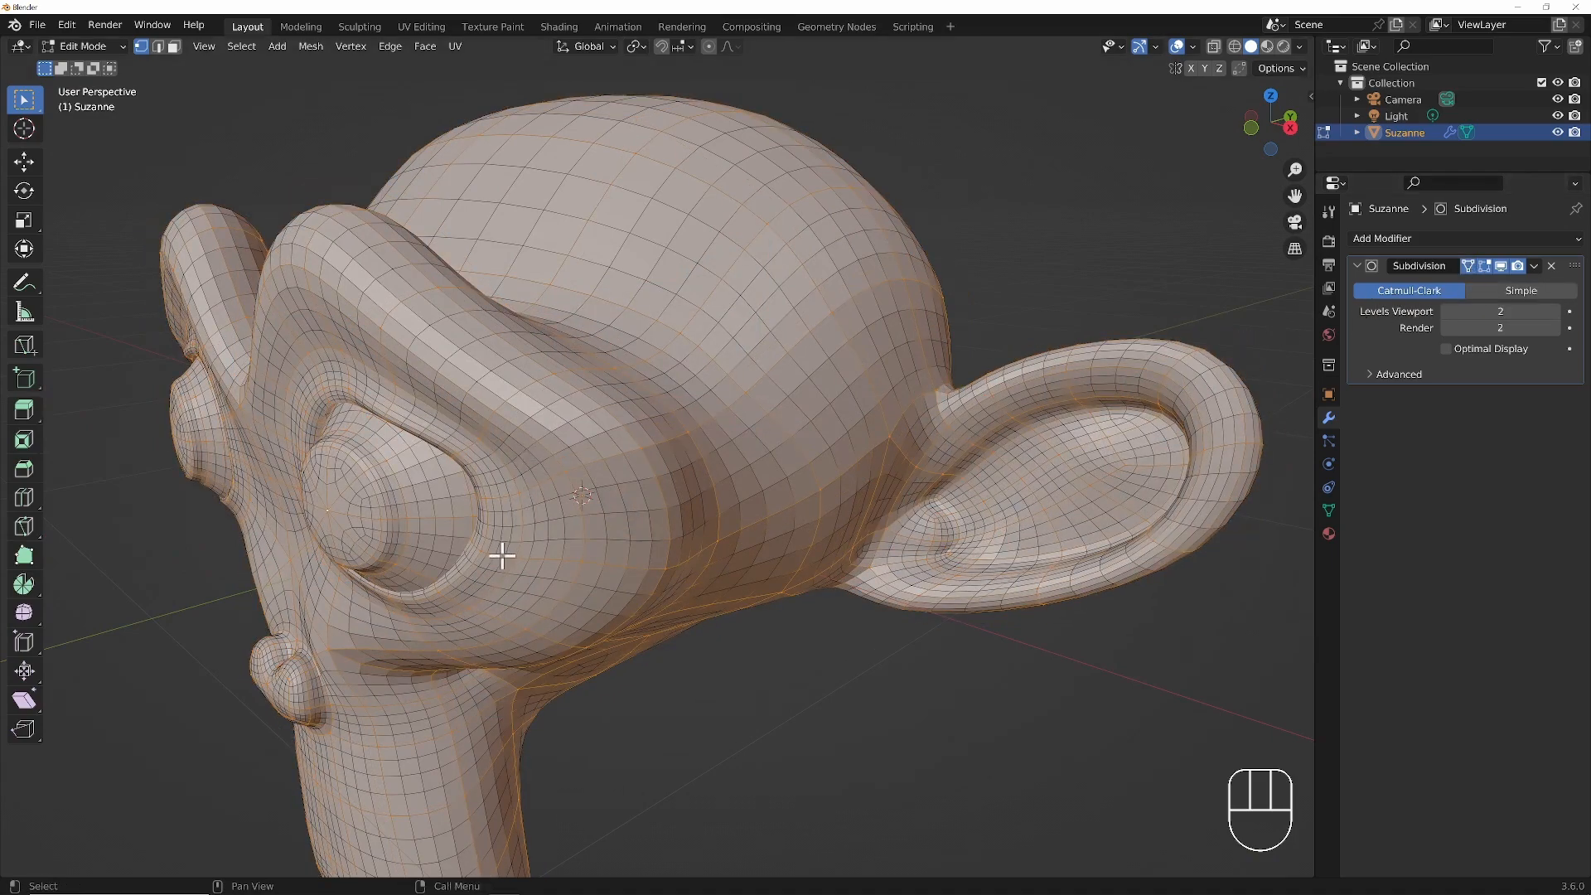
mouse_move(500, 554)
middle_mouse_down("shift")
mouse_move(519, 538)
mouse_move(476, 525)
mouse_move(514, 544)
middle_mouse_up("shift")
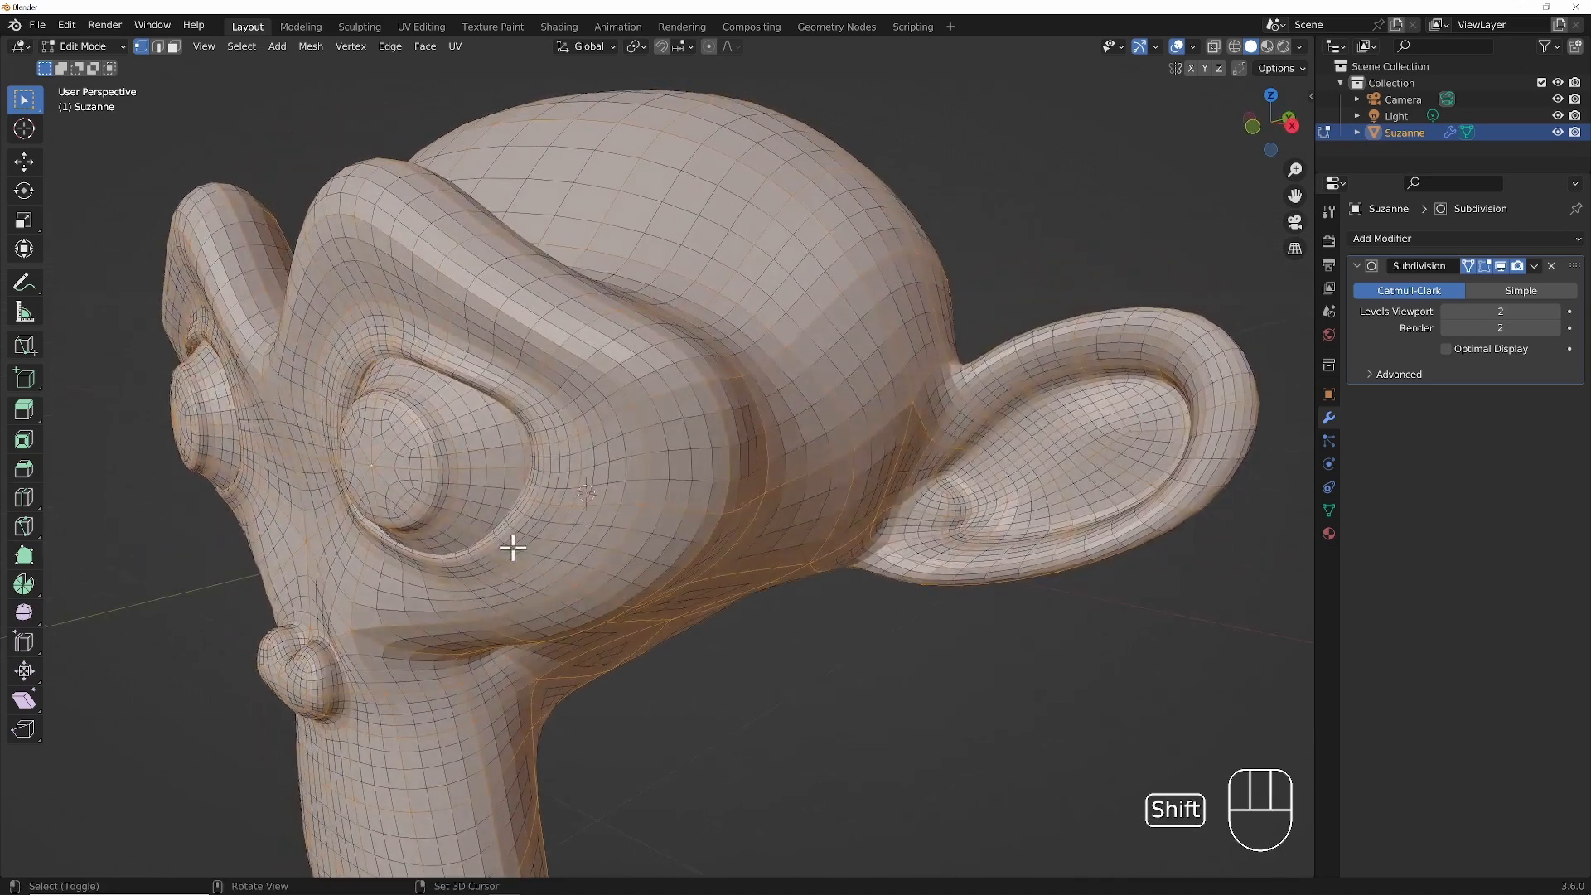
left_click(1447, 349)
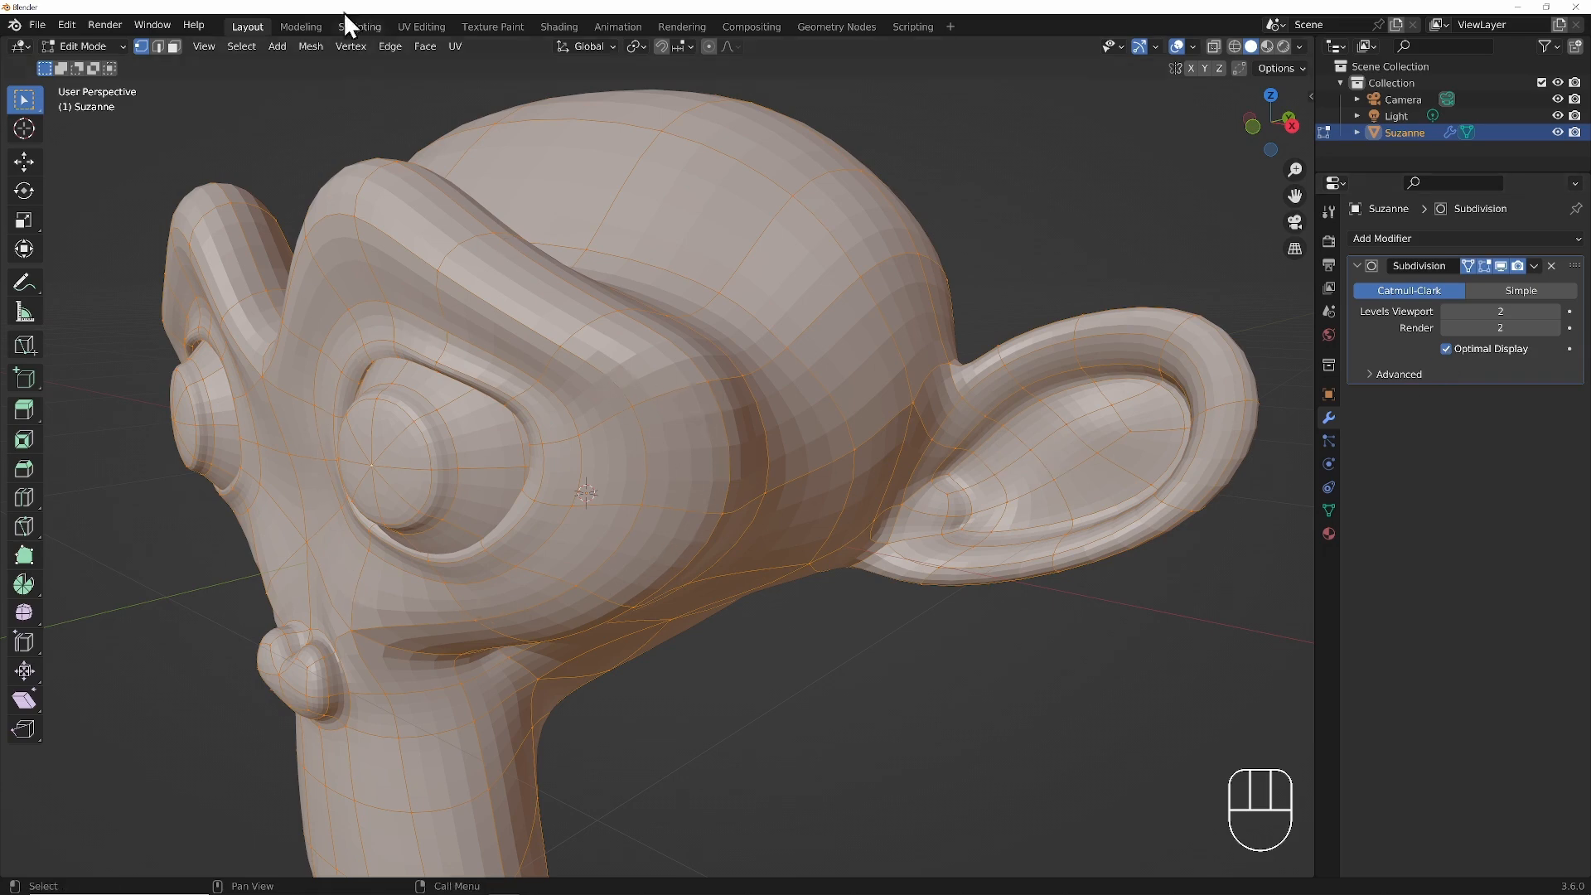
- Apply smooth shading to all selected faces of the monkey and clear the selection
left_click(311, 46)
mouse_move(391, 356)
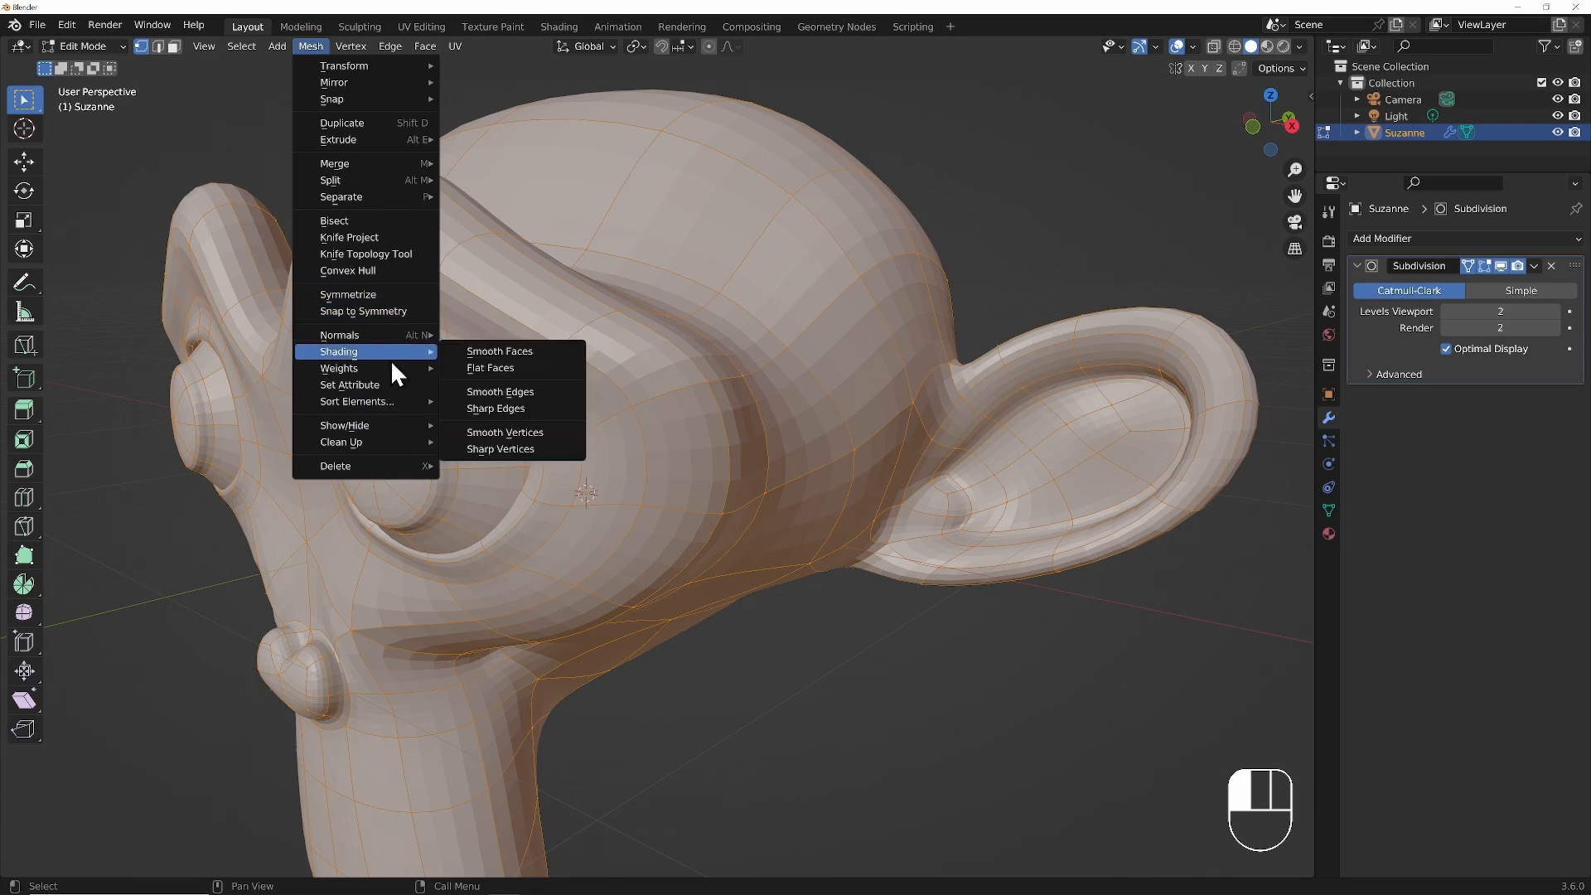
left_click(544, 351)
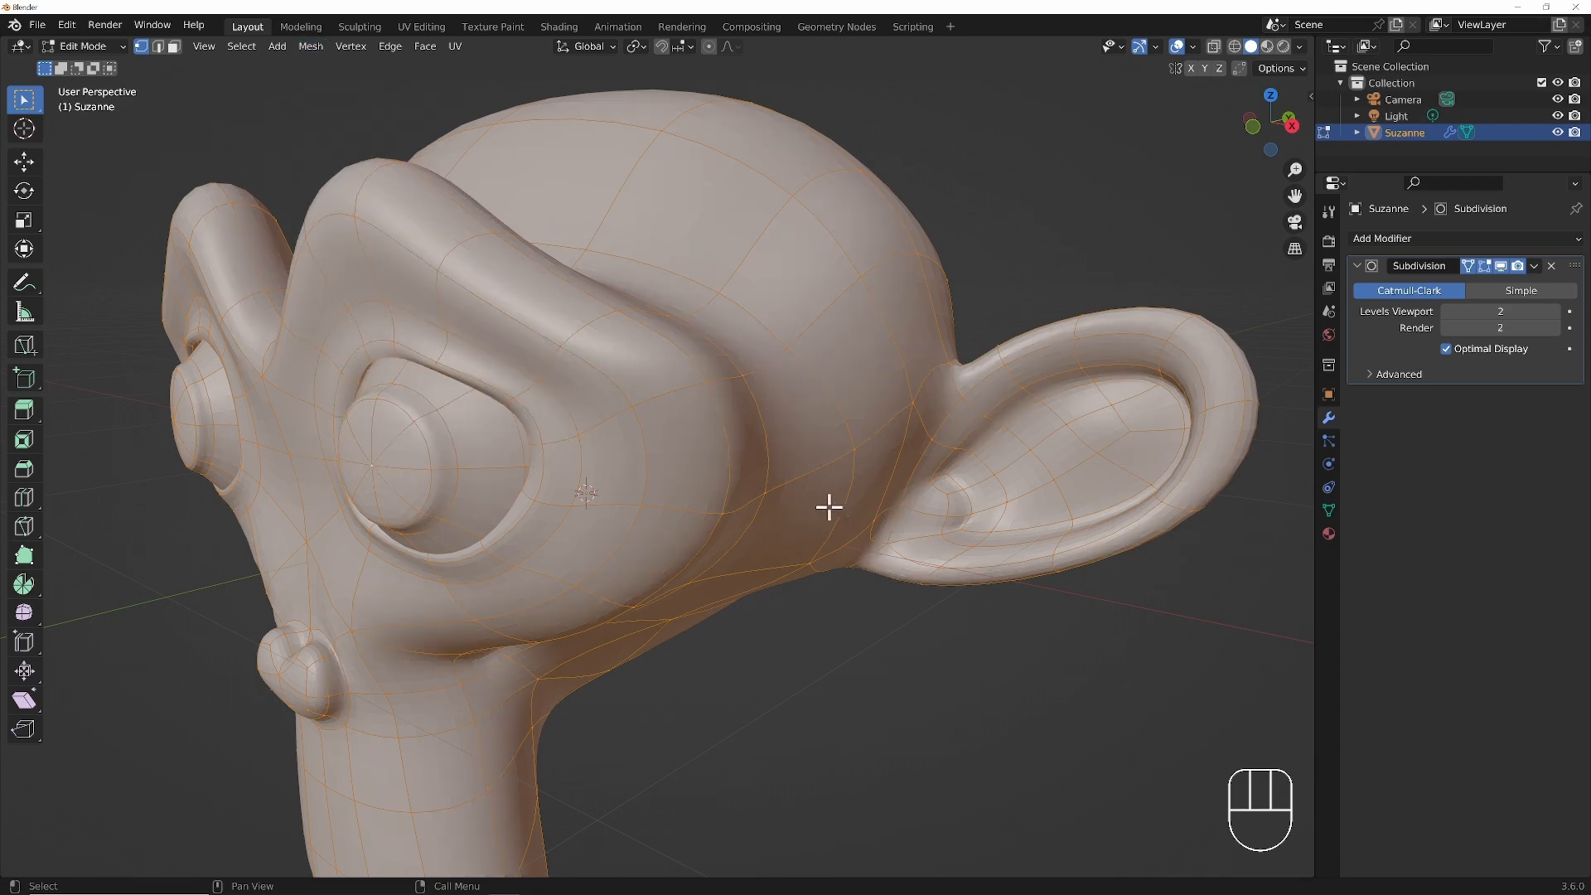
key("alt+a")
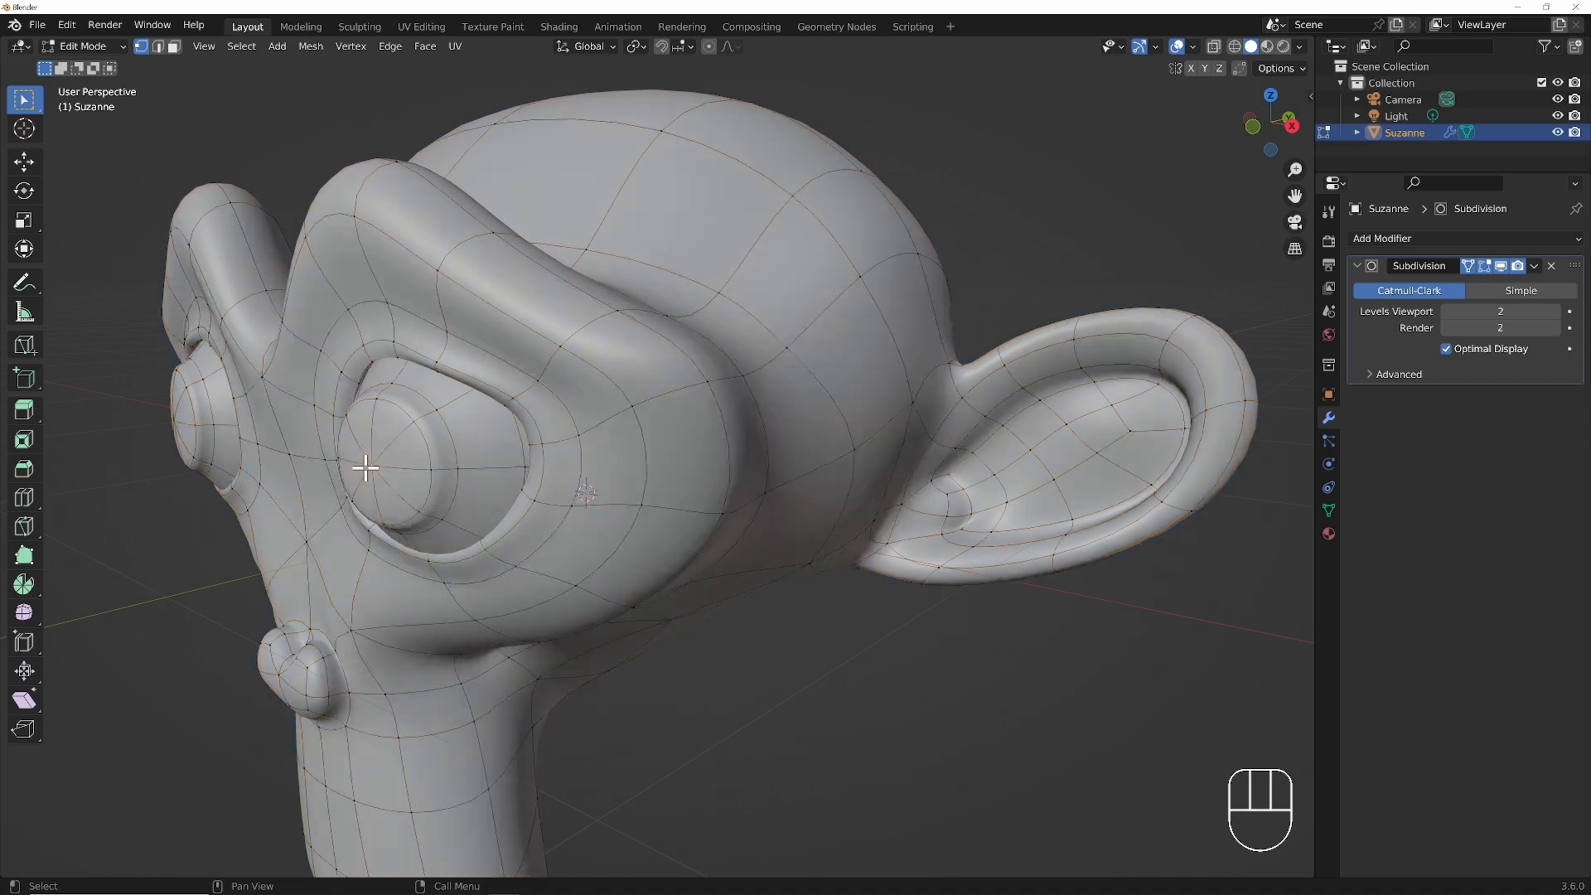
- Try moving the center vertex of the monkey's eyeball along the global Y axis
key("g")
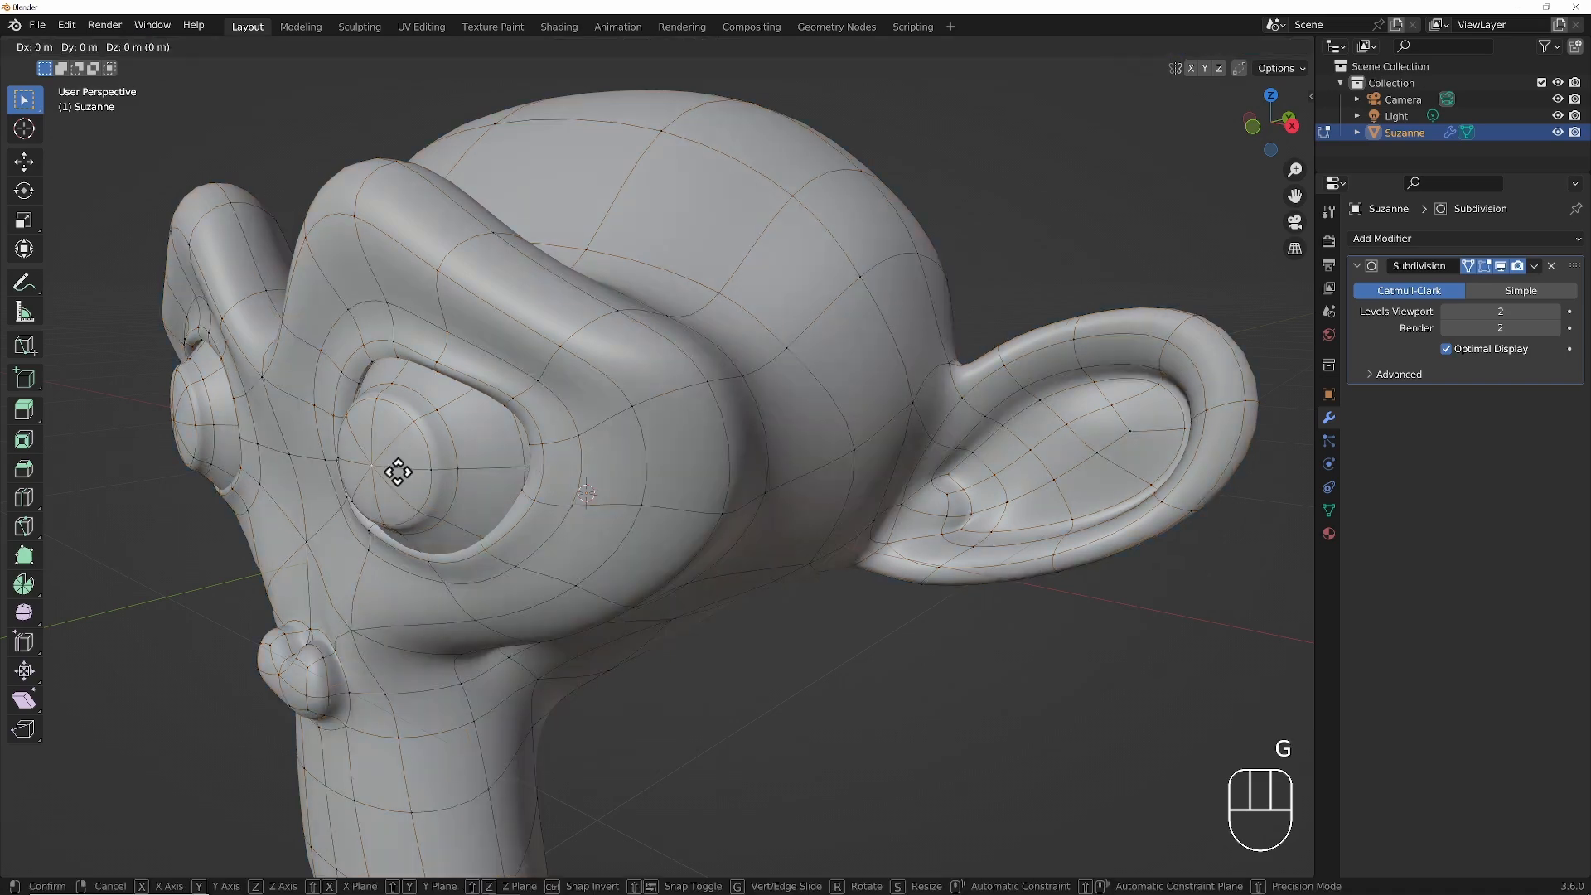
key("y")
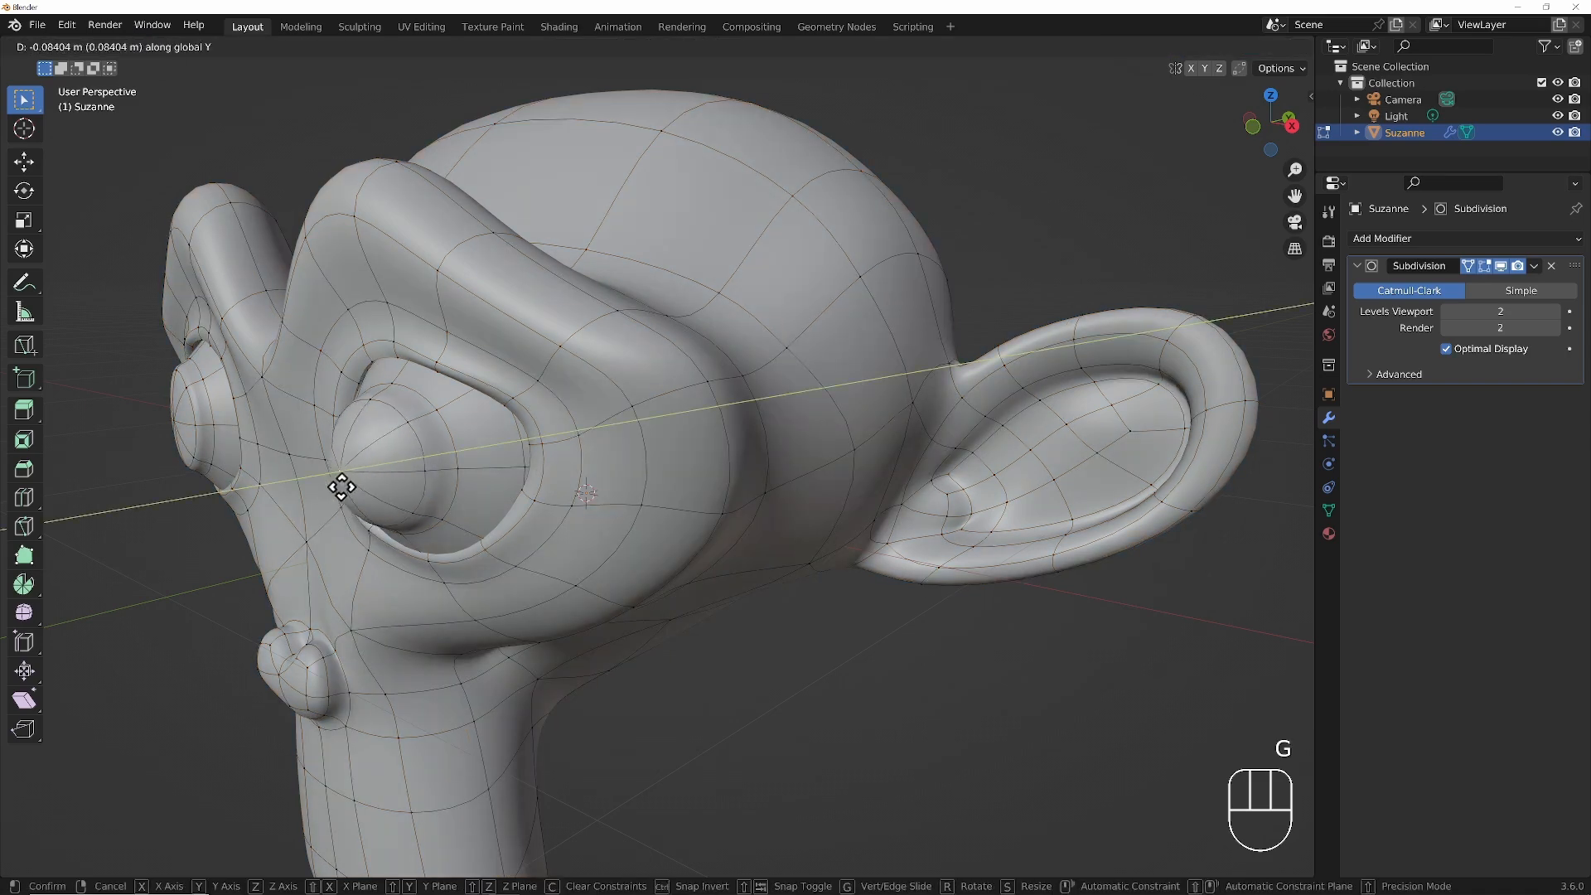
right_click(382, 474)
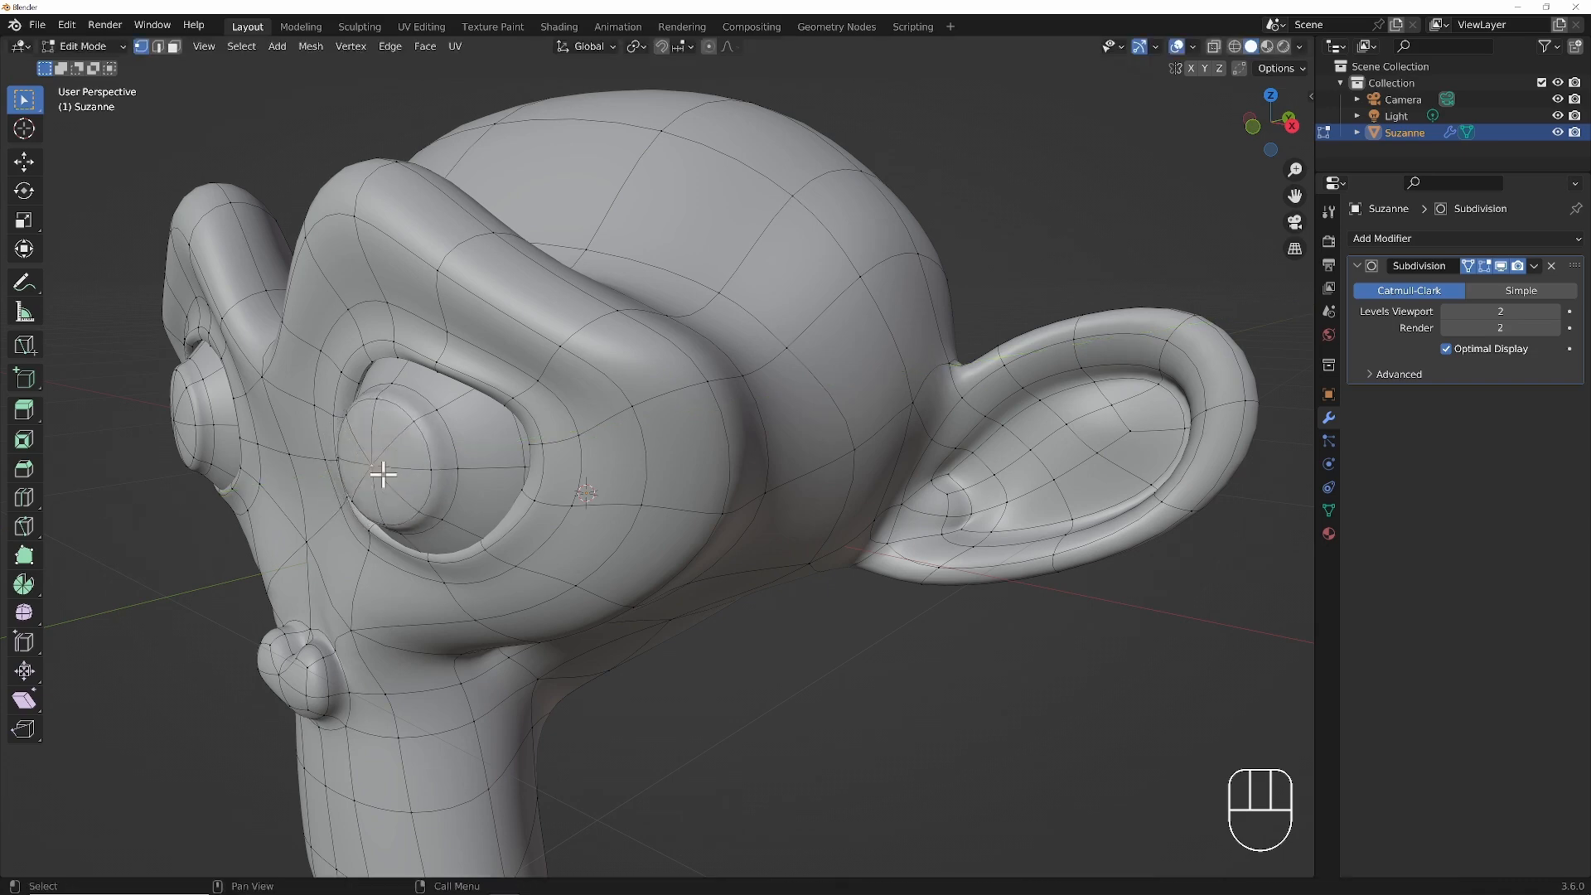
- Try scaling down the edge loop around the monkey's eyeball
left_click(453, 442, "alt+shift")
middle_click_drag(479, 462, 515, 450, "shift")
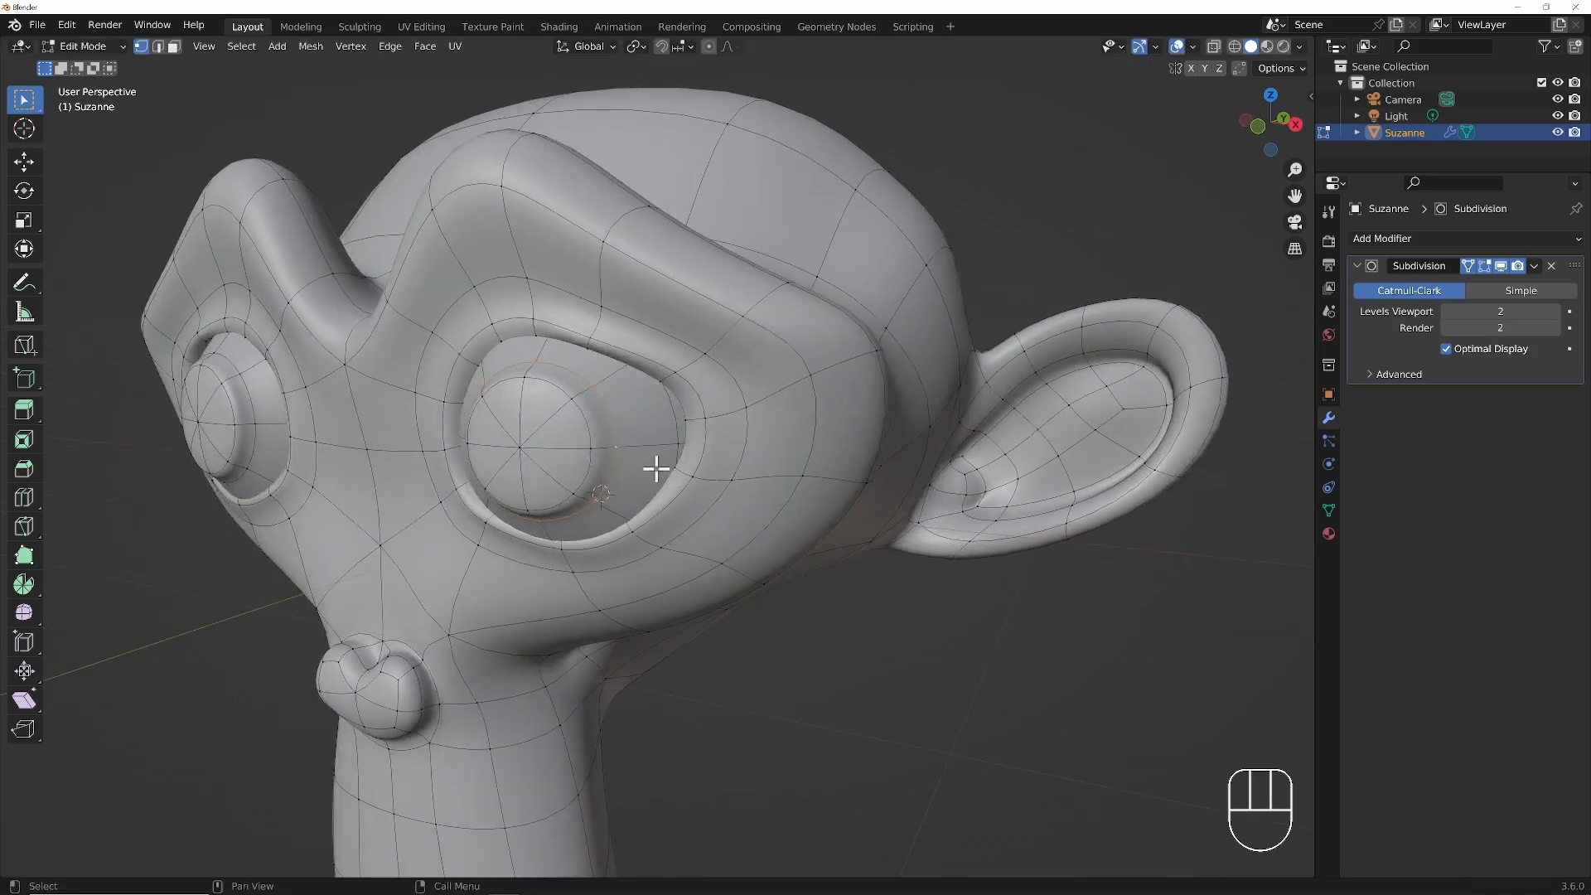
key("s")
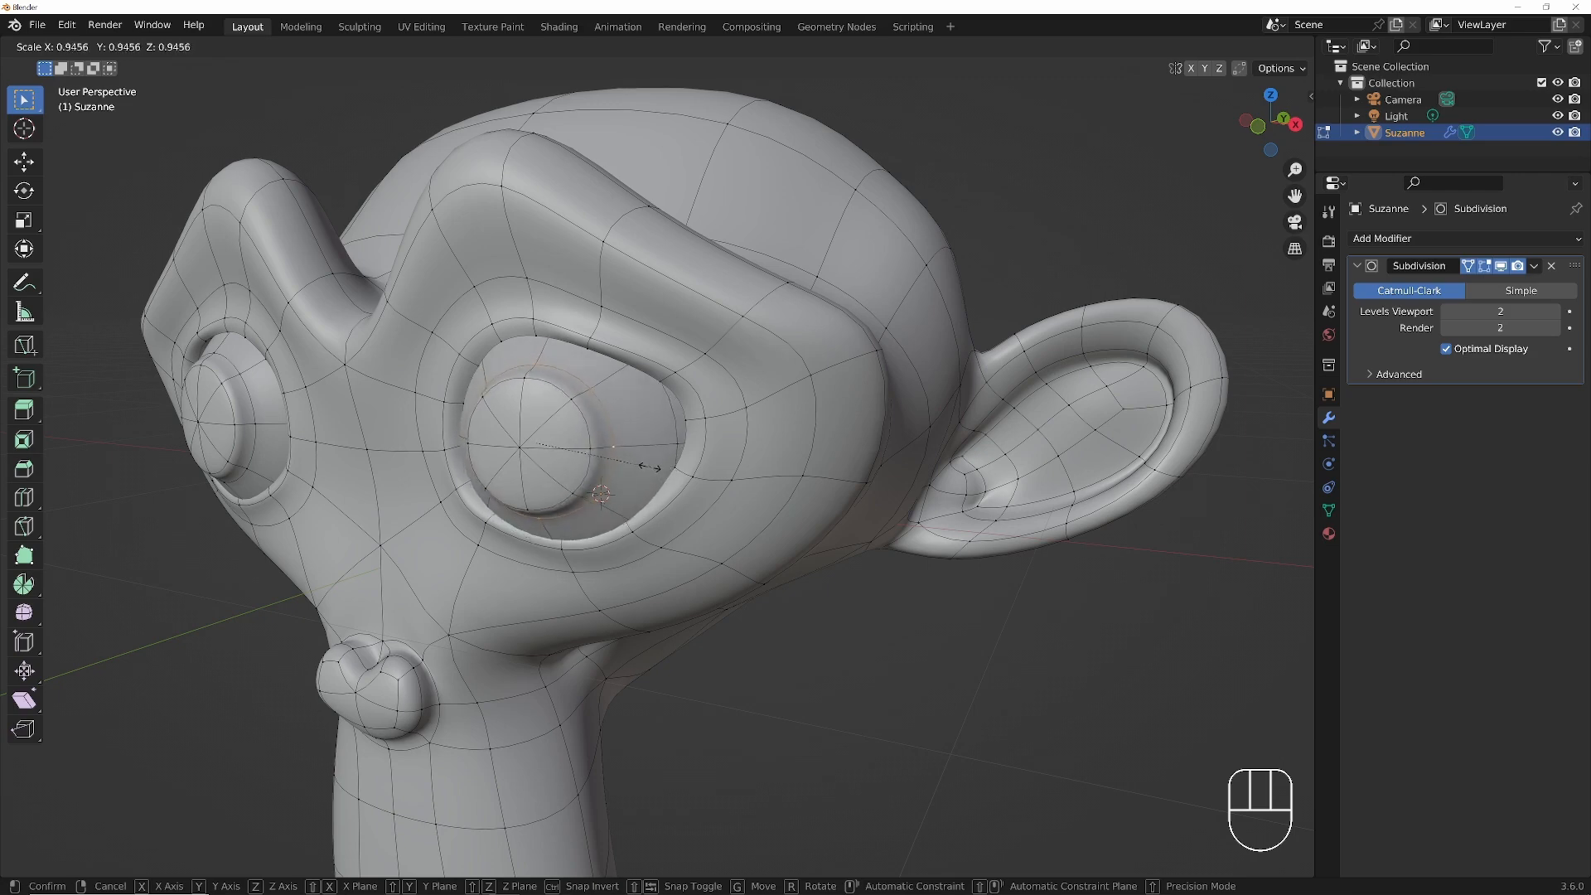
right_click(625, 462)
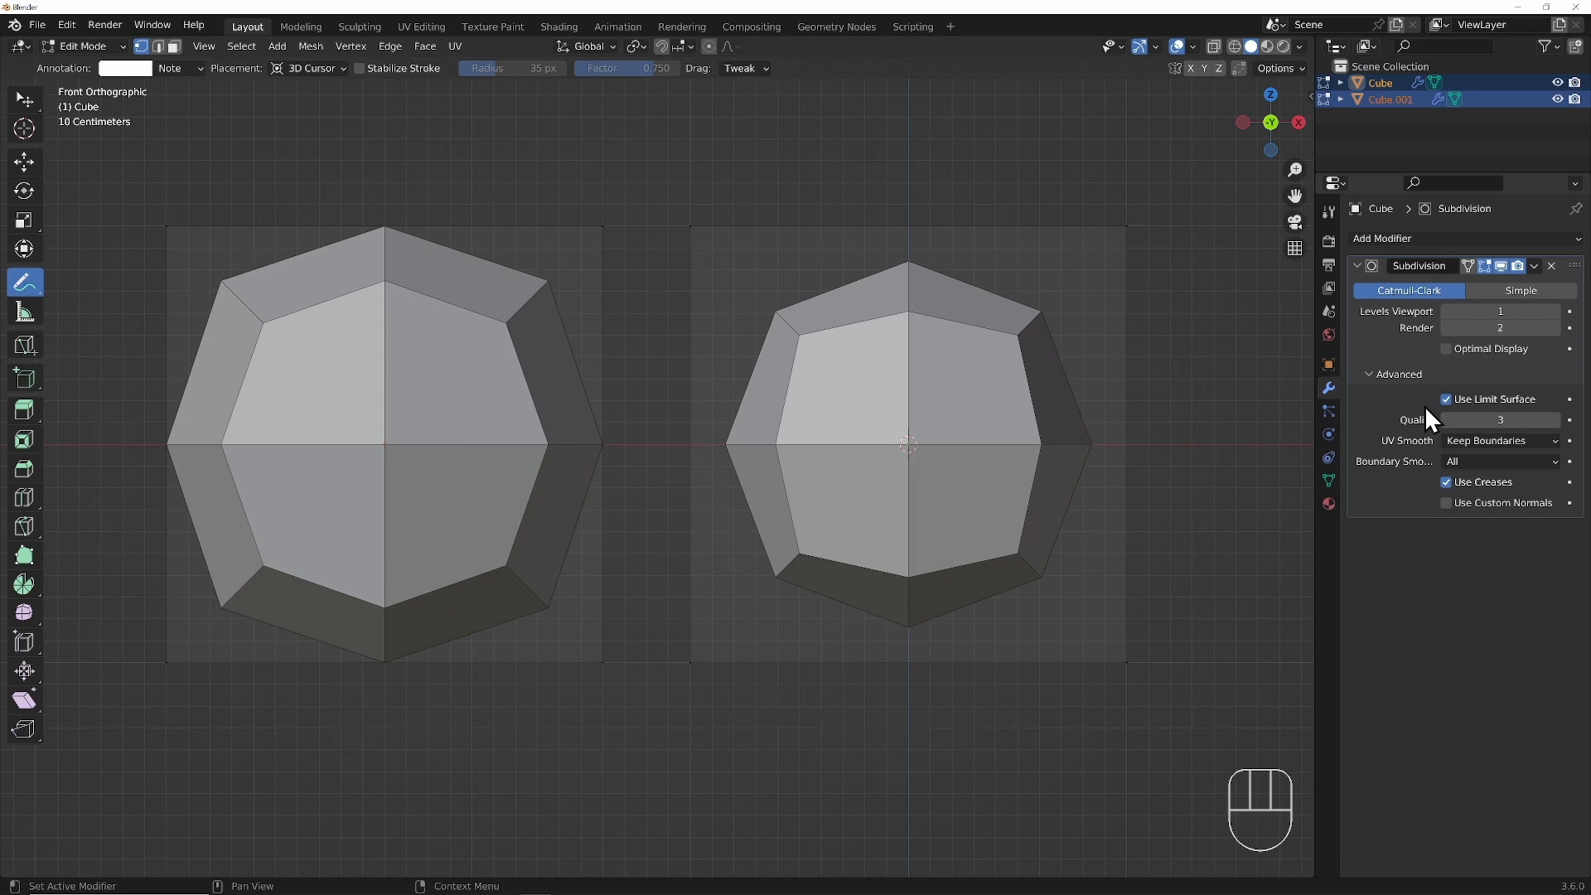
- Annotate the limit-surface cube with an arc, arrow, corner mark and "LIMIT SURFACE", and write "NO LIMIT SURFACE" above the other cube
left_click_drag(907, 262, 1092, 442)
mouse_move(1105, 346)
left_mouse_down()
mouse_move(1209, 325)
mouse_move(1061, 310)
mouse_move(1075, 321)
left_mouse_up()
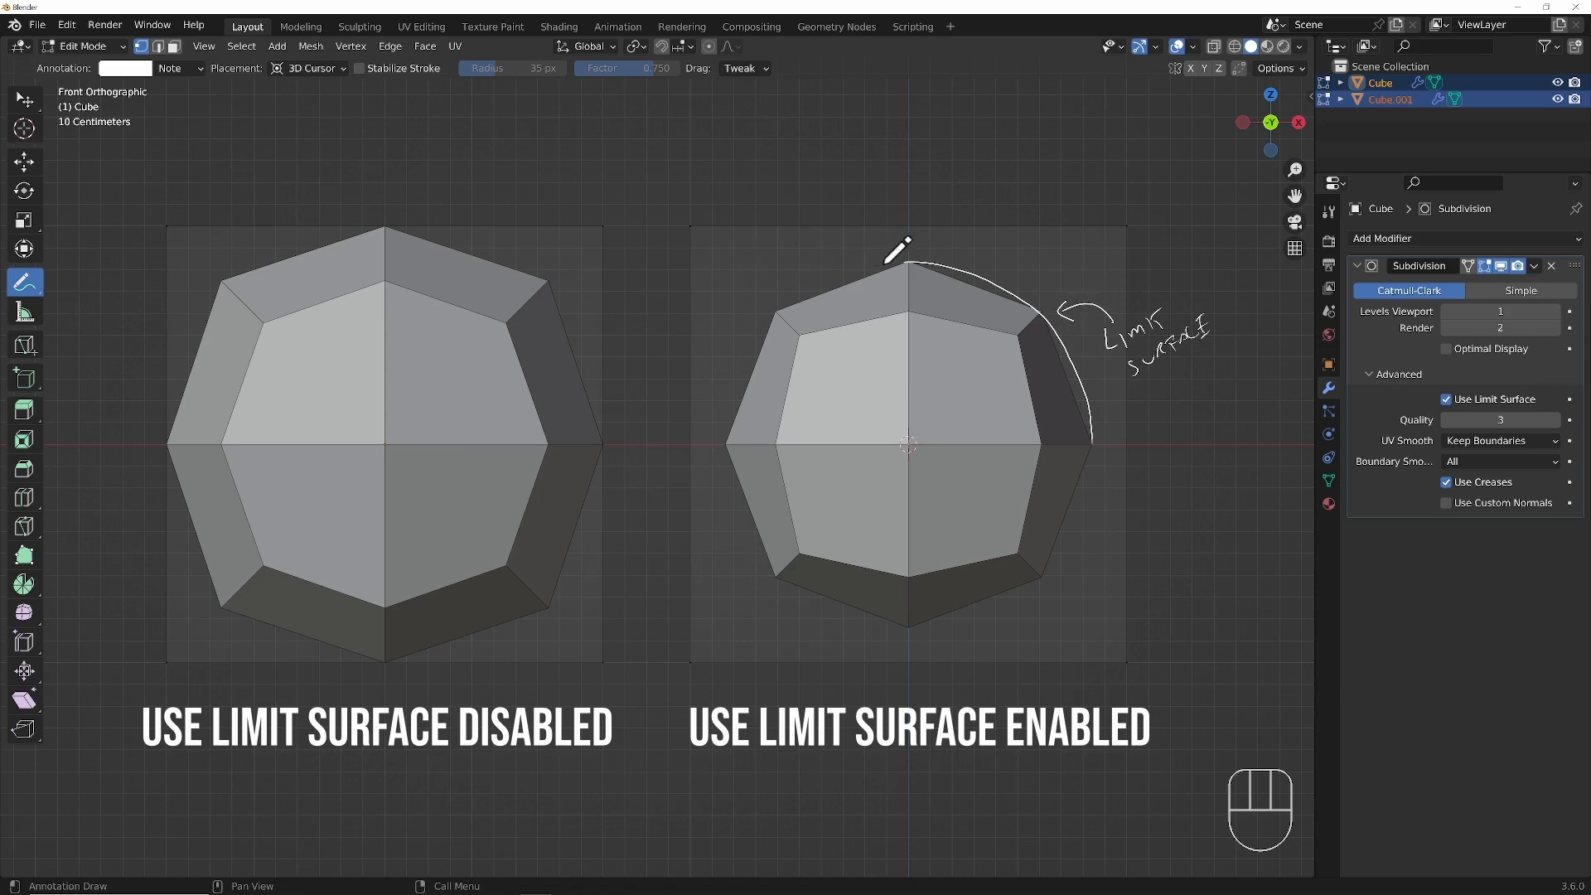
left_click_drag(906, 263, 906, 264)
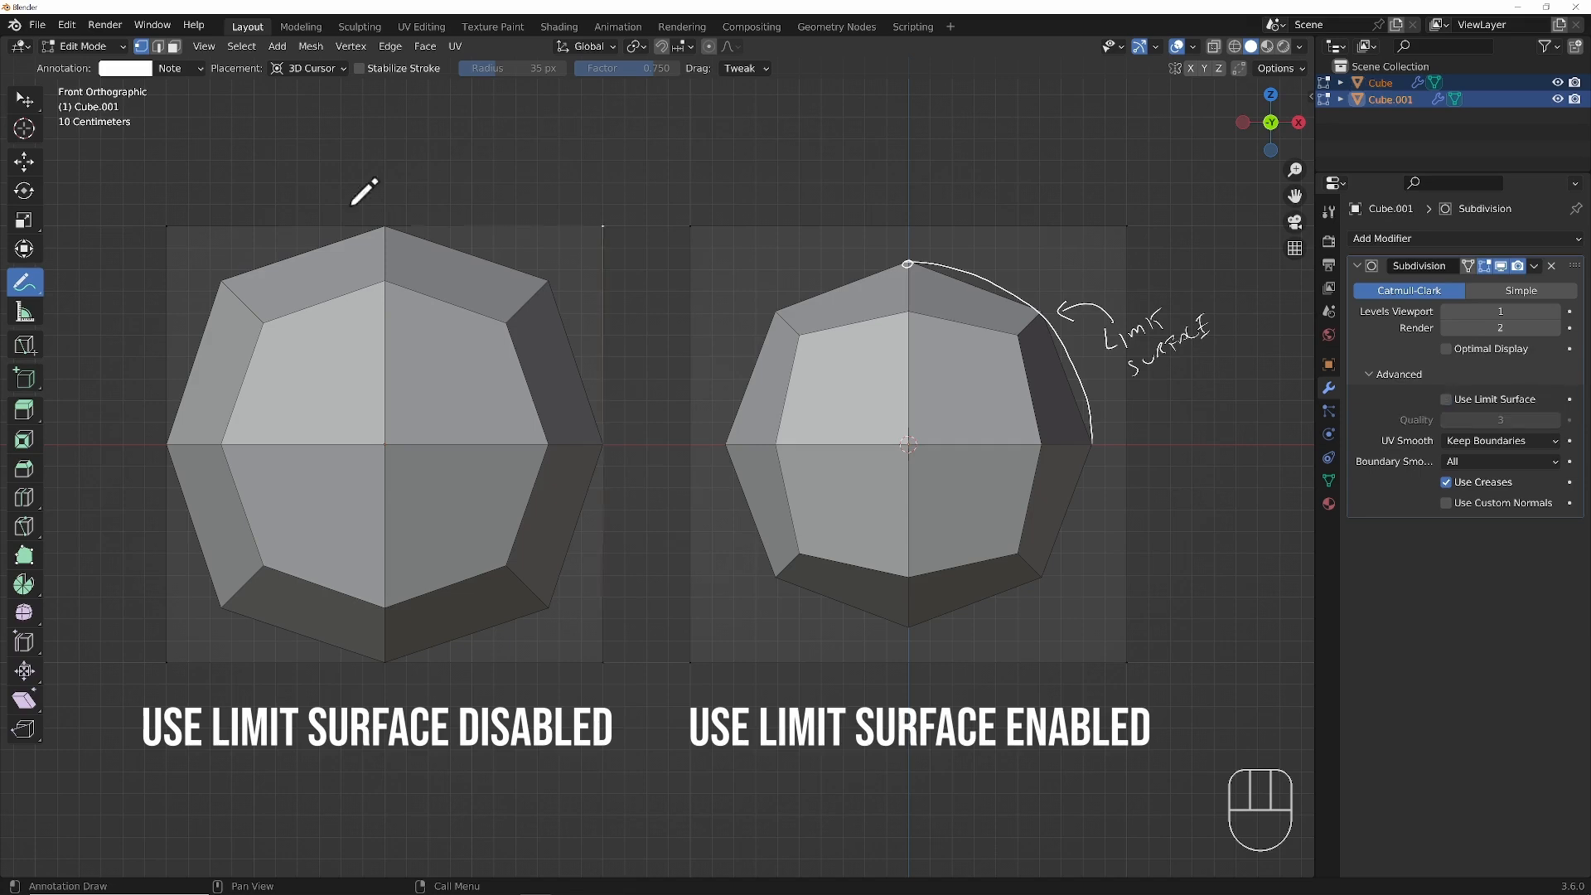
mouse_move(267, 197)
left_mouse_down()
mouse_move(281, 174)
mouse_move(427, 137)
left_mouse_up()
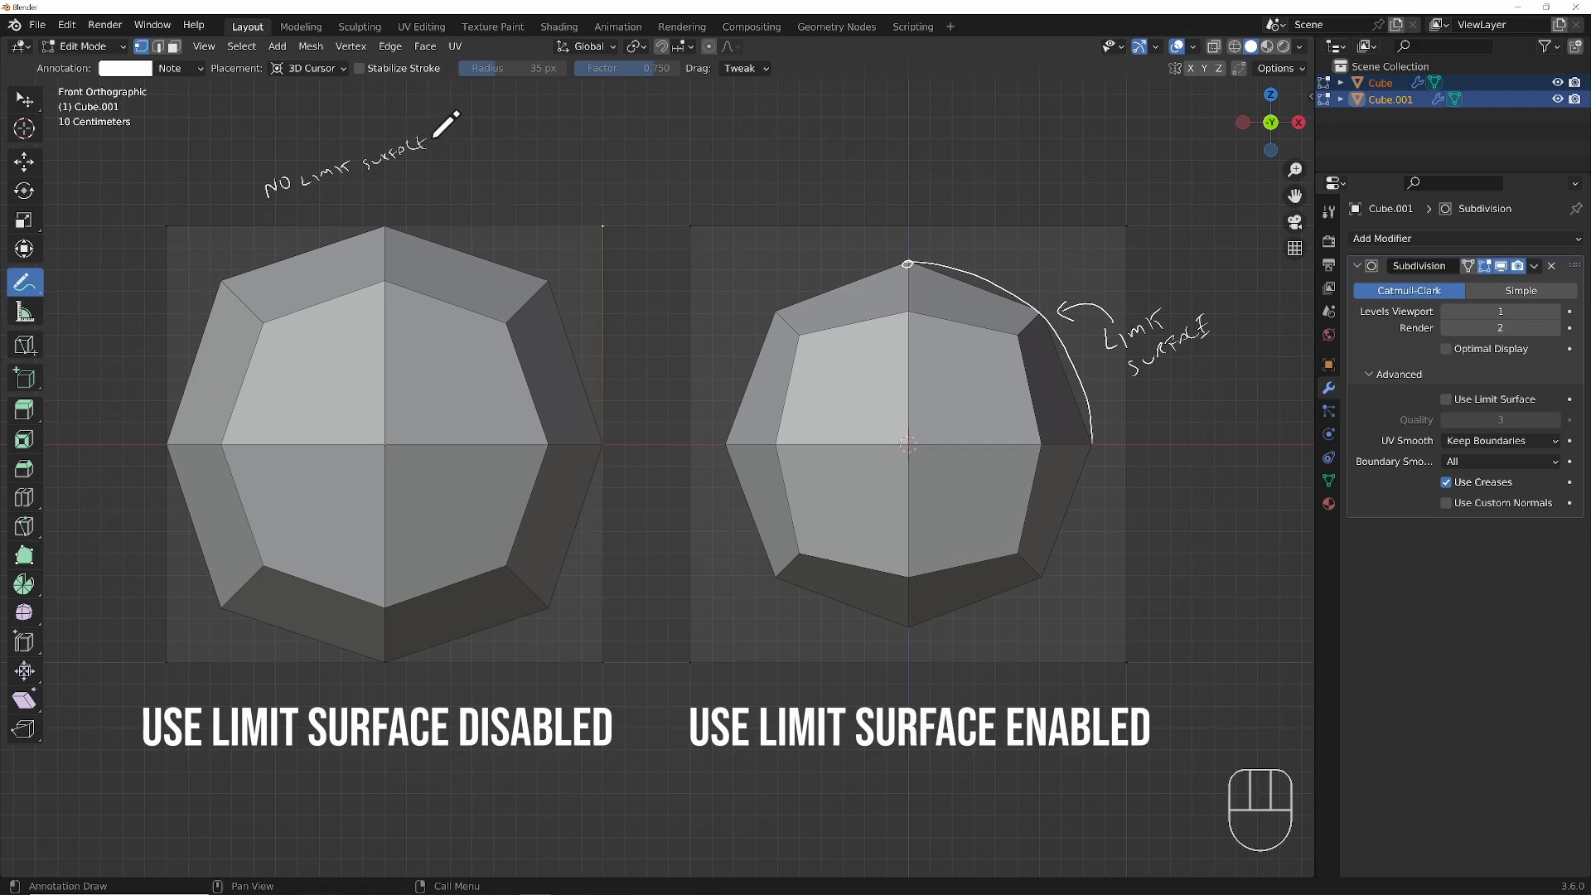
- Raise Levels Viewport to 6 on the cube that has Use Limit Surface disabled
left_click(1556, 314)
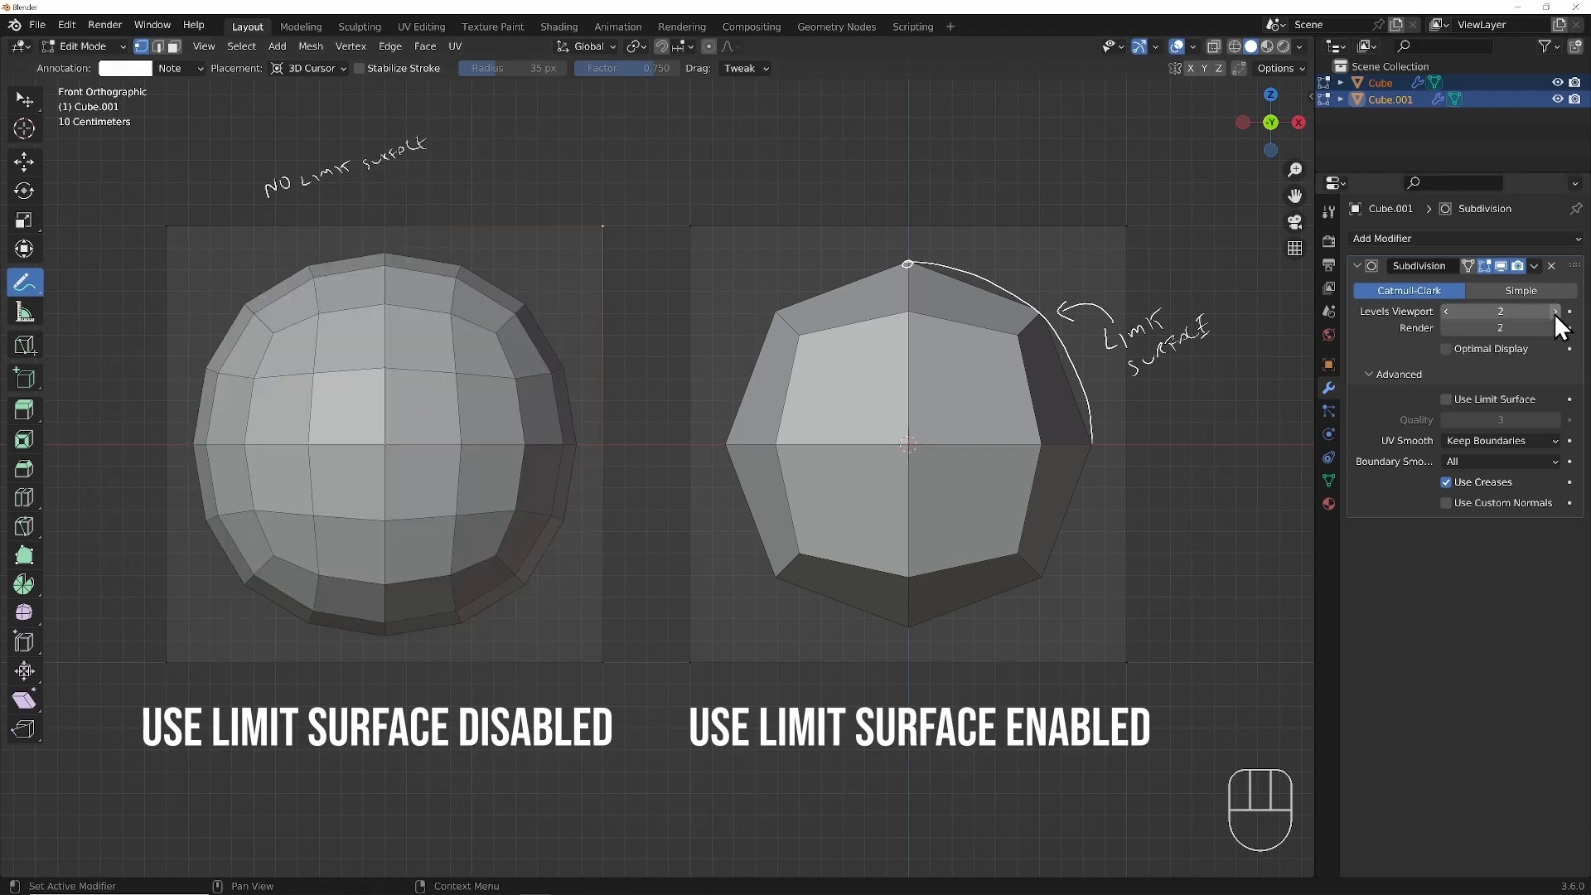
left_click(1557, 315)
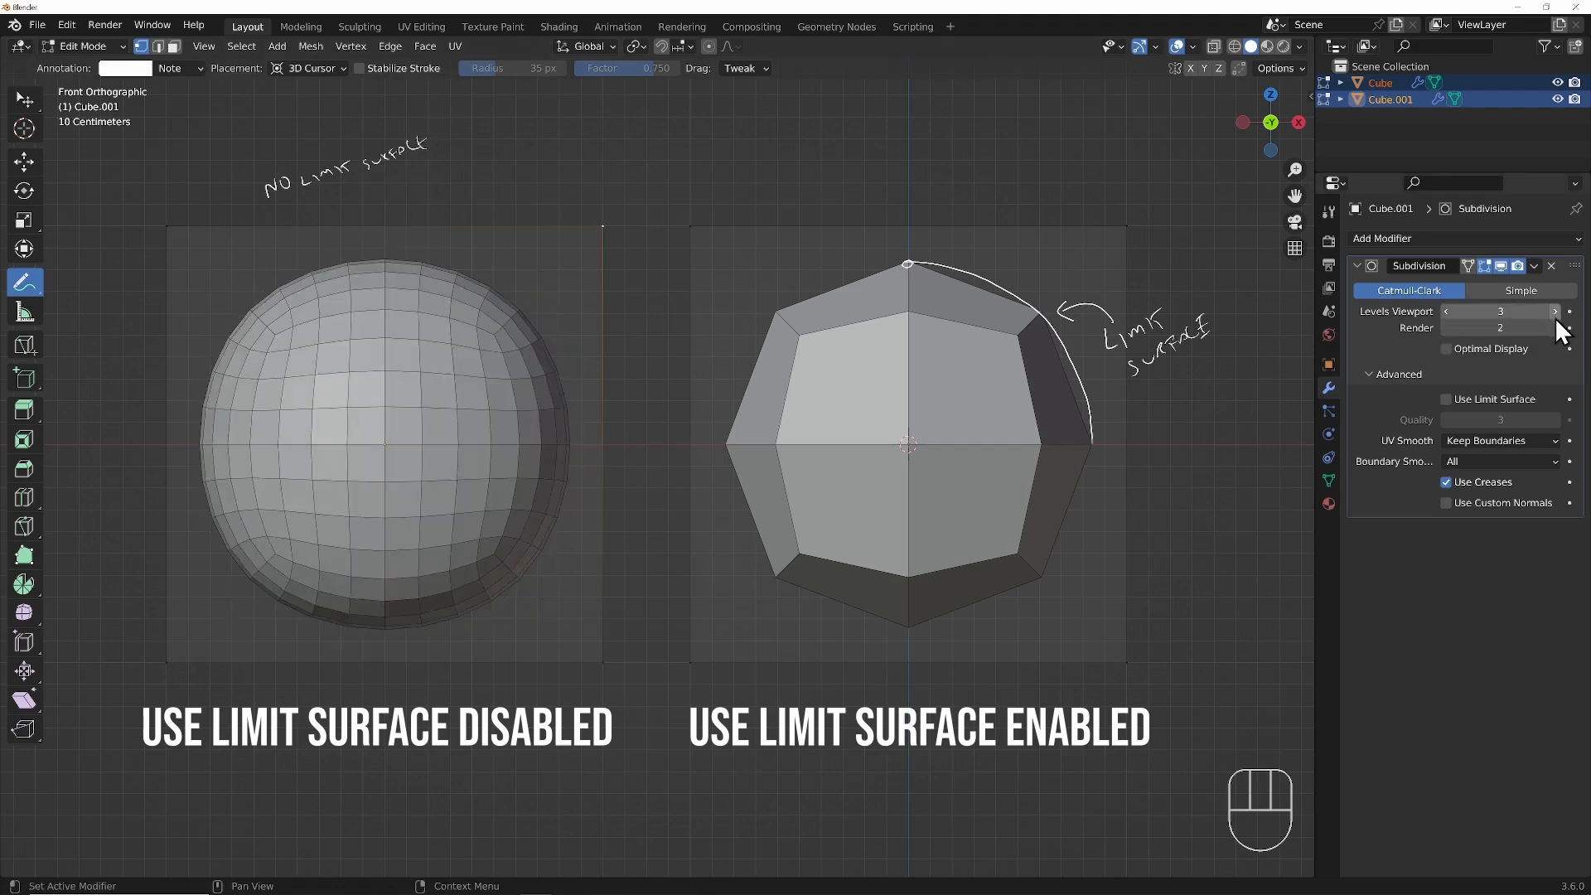
left_click(1556, 313)
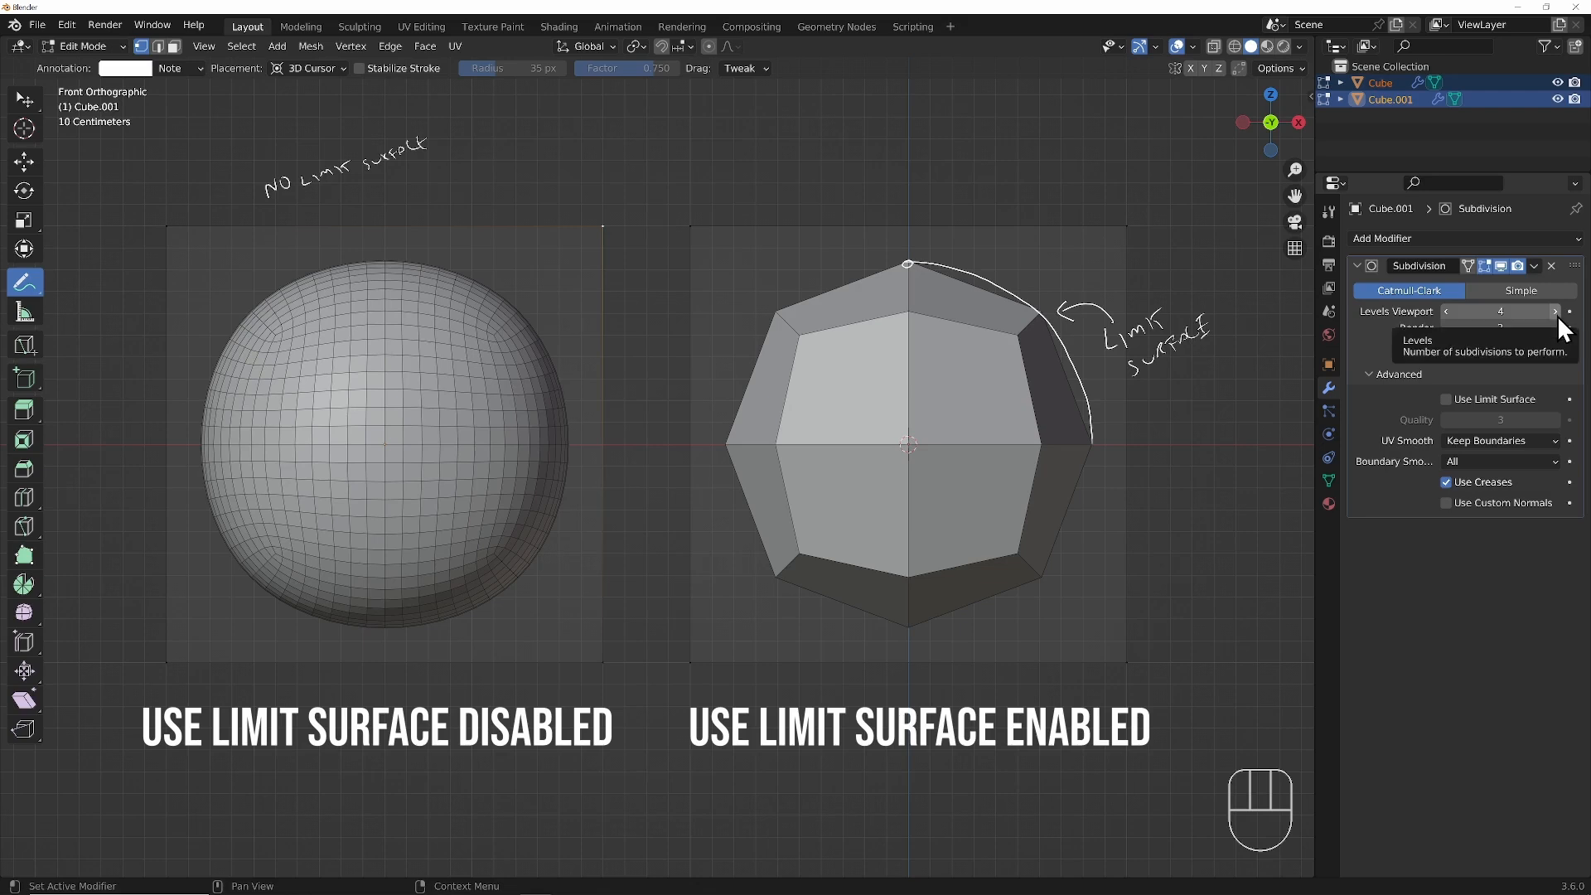
left_click(1555, 314)
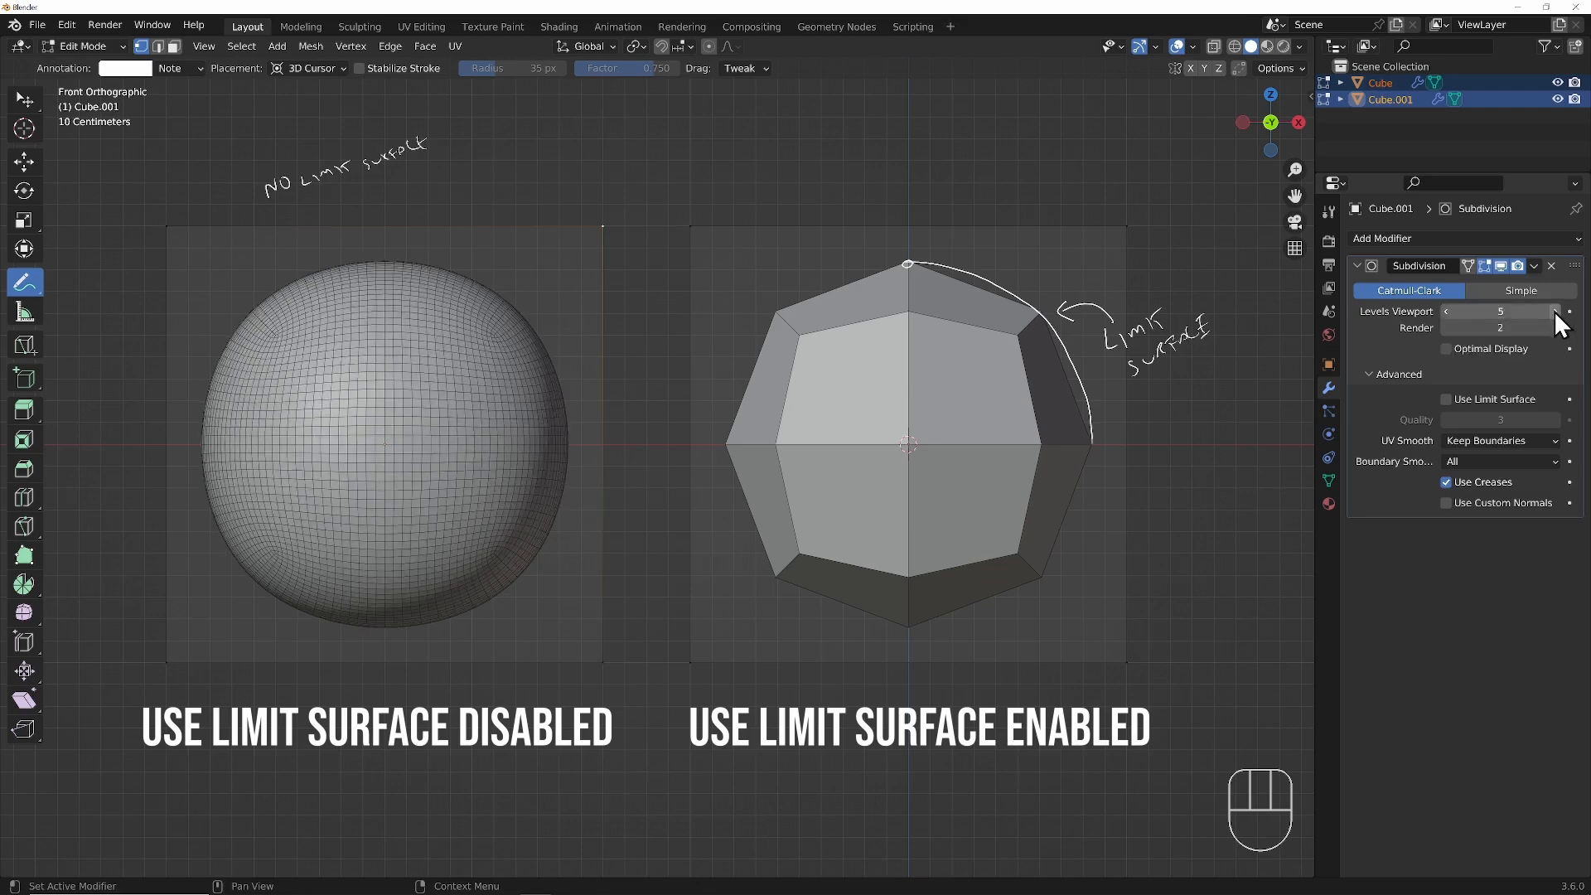
left_click(1555, 314)
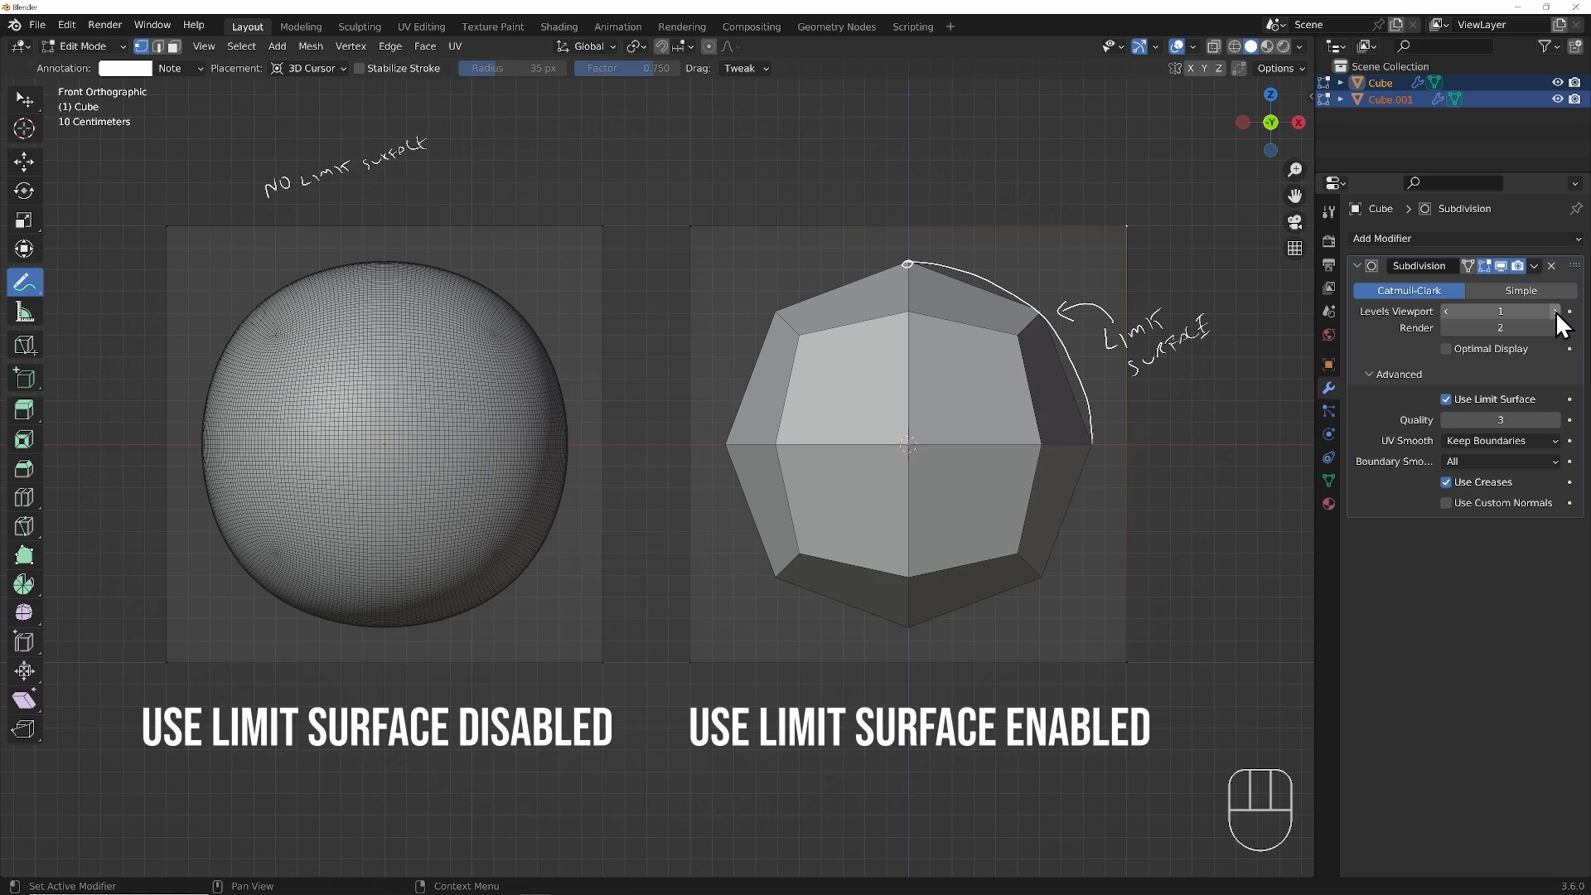
- On the cube with Use Limit Surface enabled, set Levels Viewport to 3 and Quality to 2
left_click(1556, 313)
left_click(1556, 314)
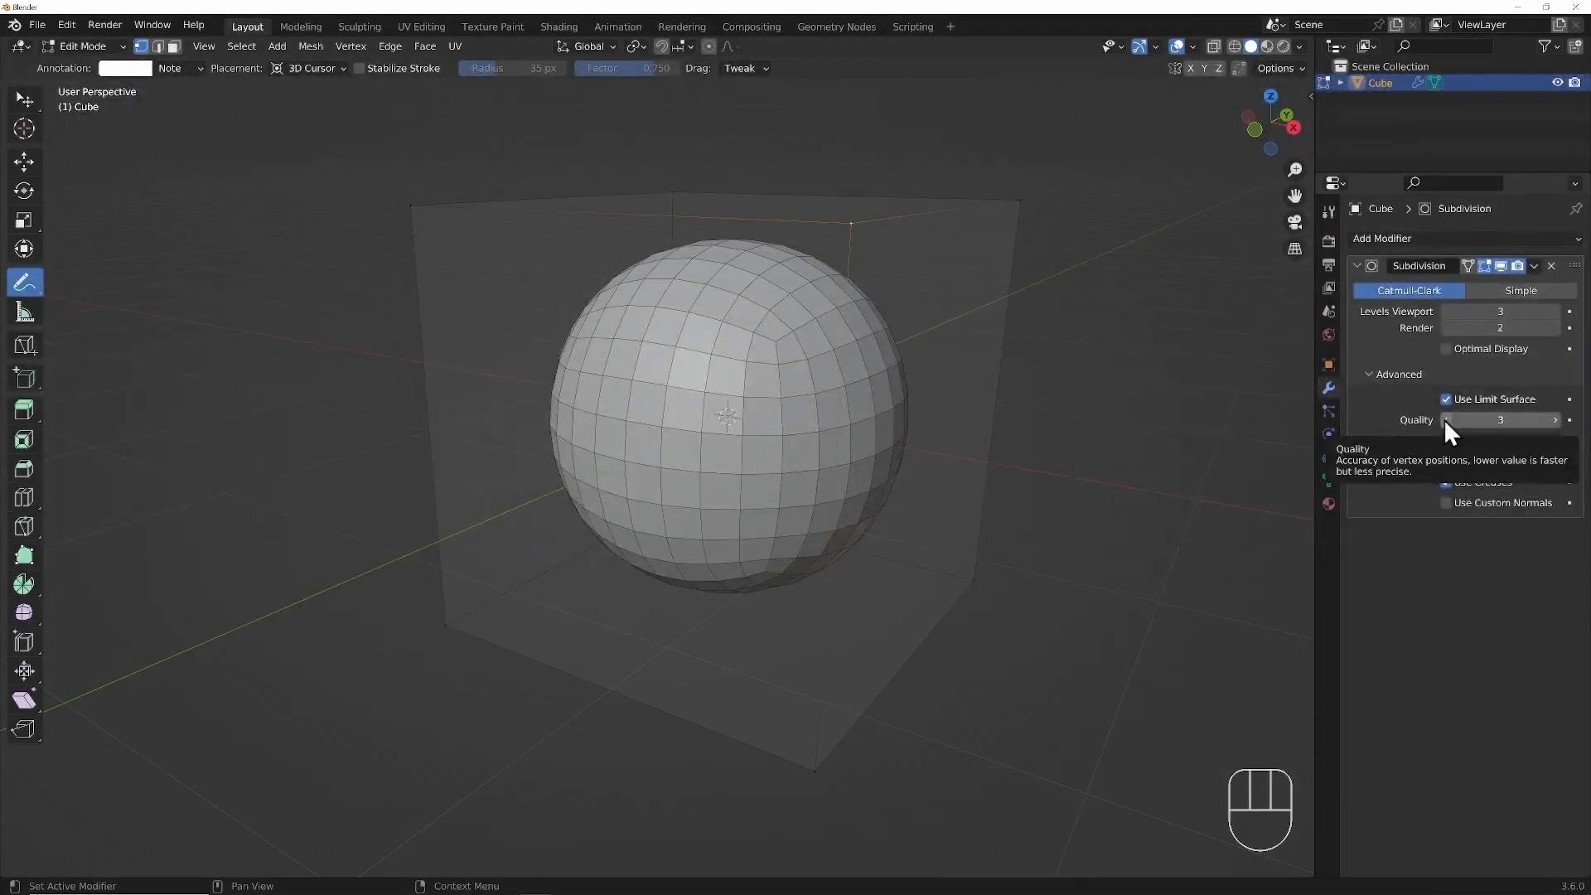
left_click(1446, 421)
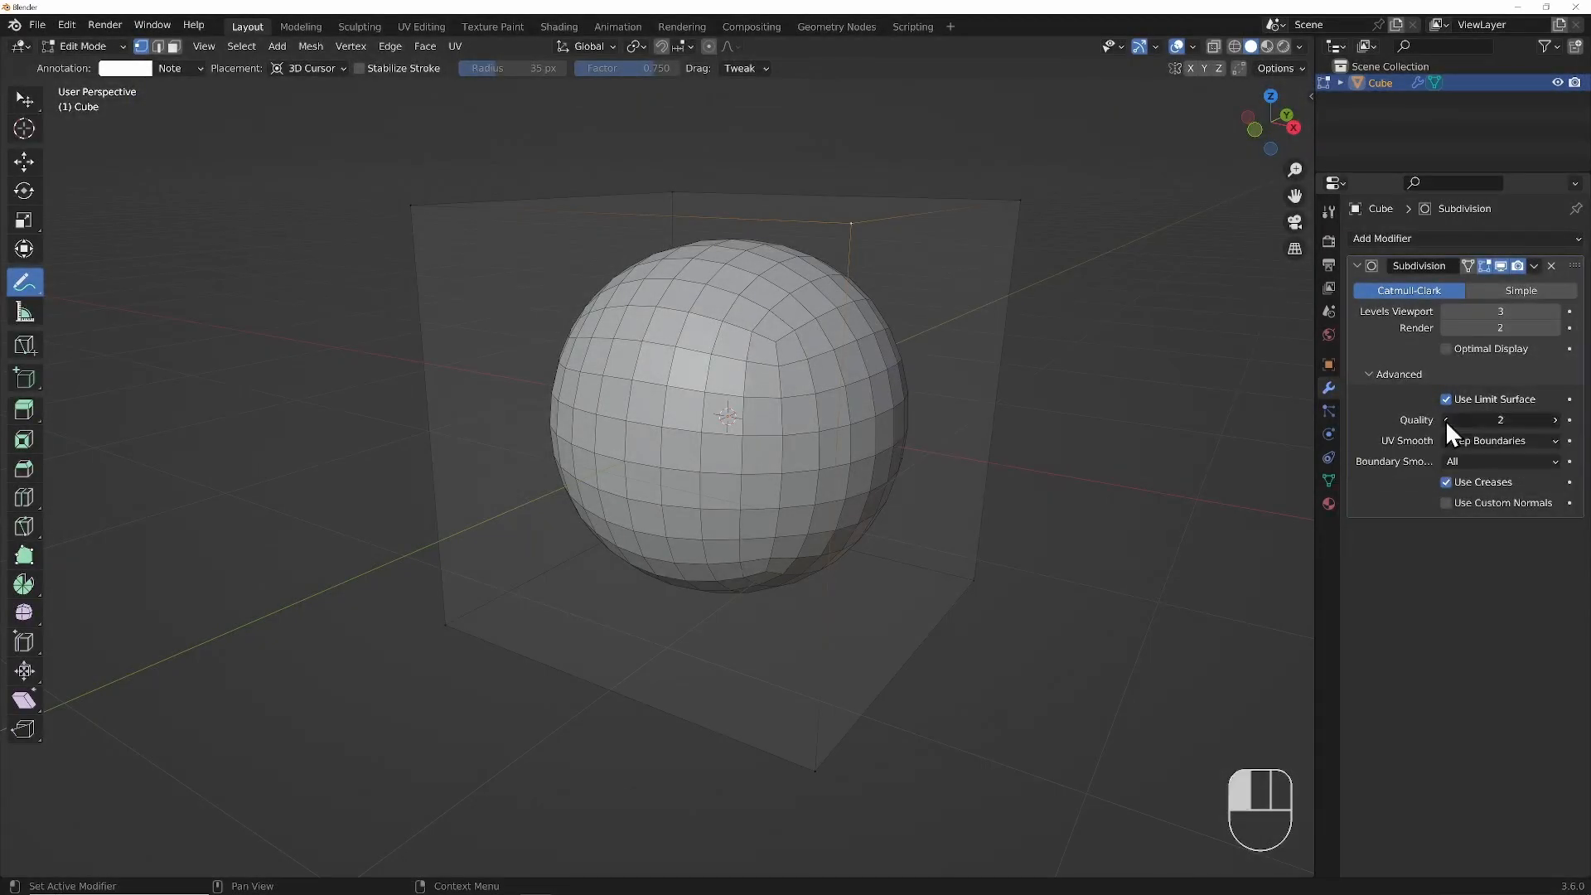
- Set Quality to 3, circle the pole vertex on the subdivided cube, and draw a line to it from the cage corner
left_click(1553, 418)
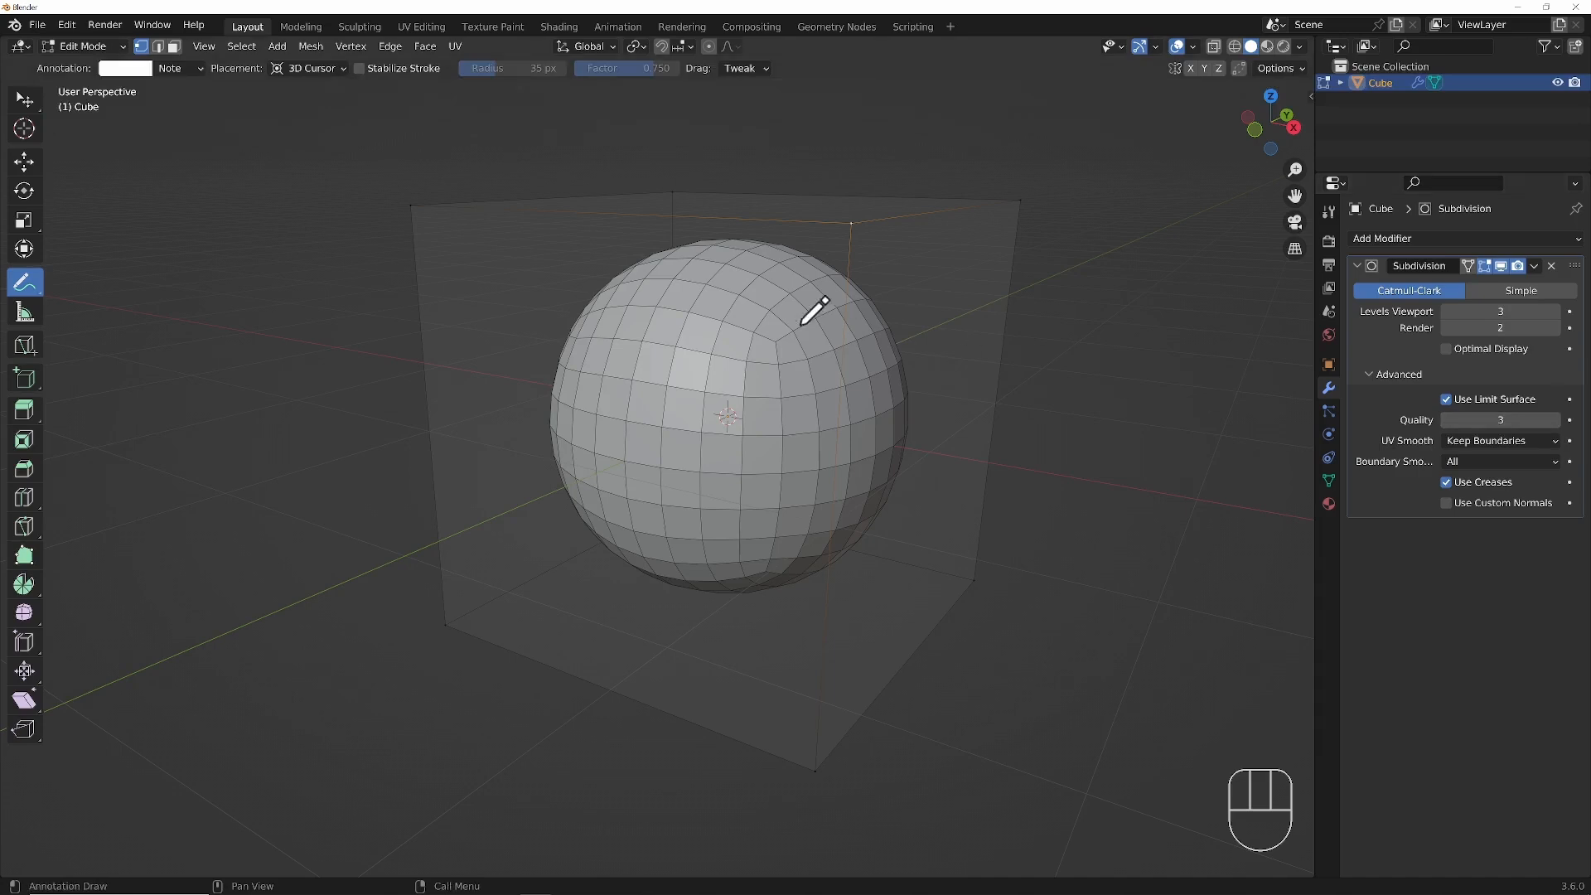
mouse_move(734, 311)
left_mouse_down()
mouse_move(748, 295)
mouse_move(811, 295)
mouse_move(823, 347)
mouse_move(767, 377)
mouse_move(729, 333)
mouse_move(737, 300)
left_mouse_up()
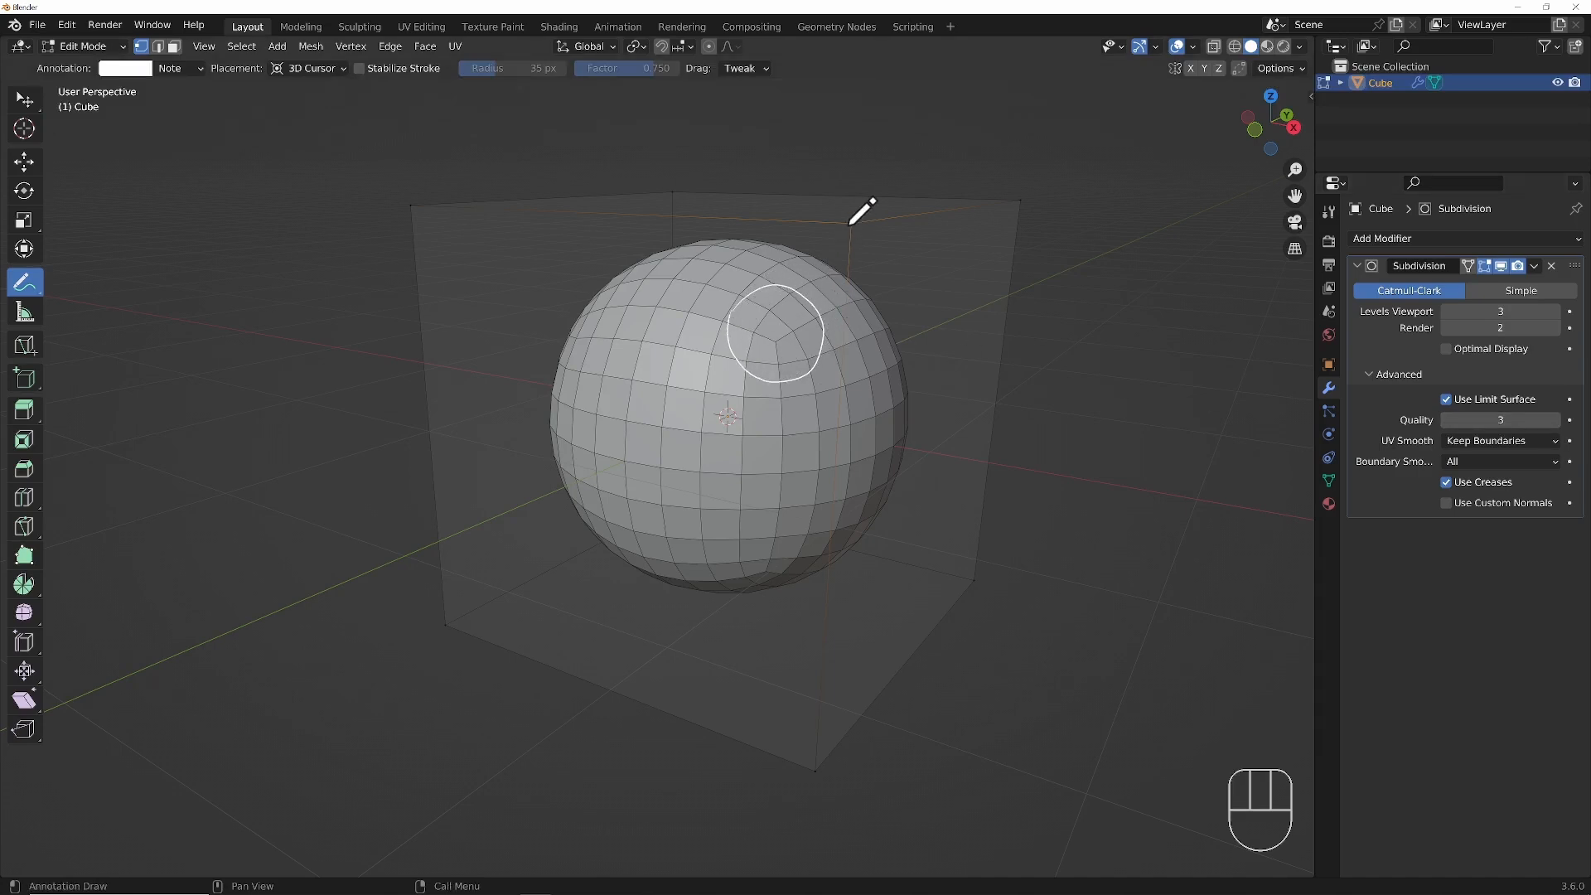
left_click_drag(850, 224, 779, 335)
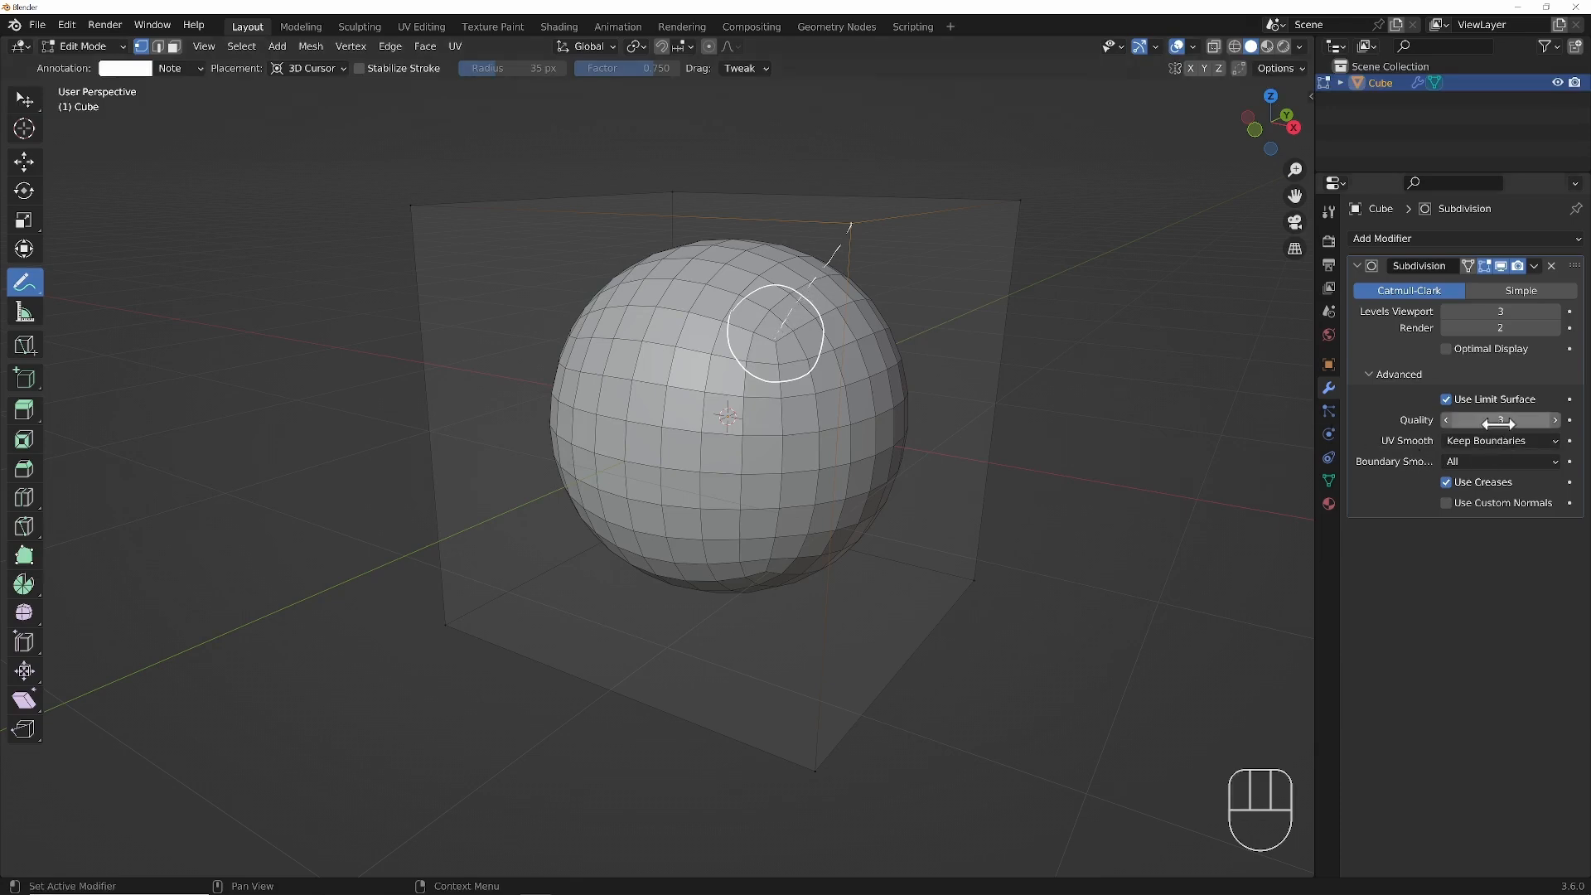
- Lower Quality to 1 to compare the vertex positions, and raise it back to 3
left_click(1445, 421)
left_click(1447, 421)
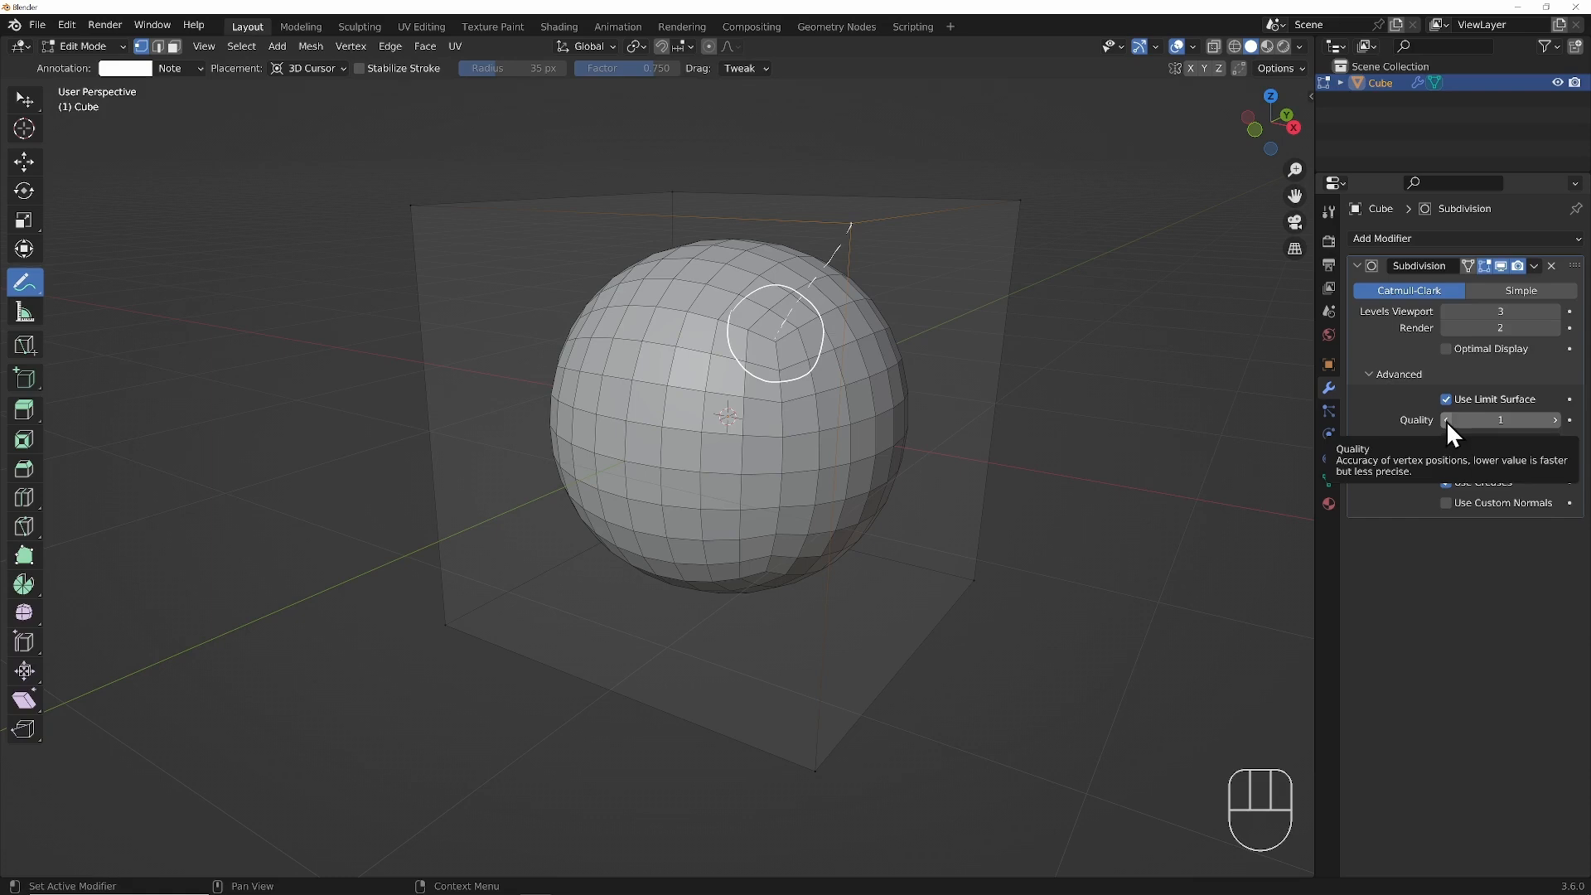
left_click(1555, 420)
left_click(1555, 420)
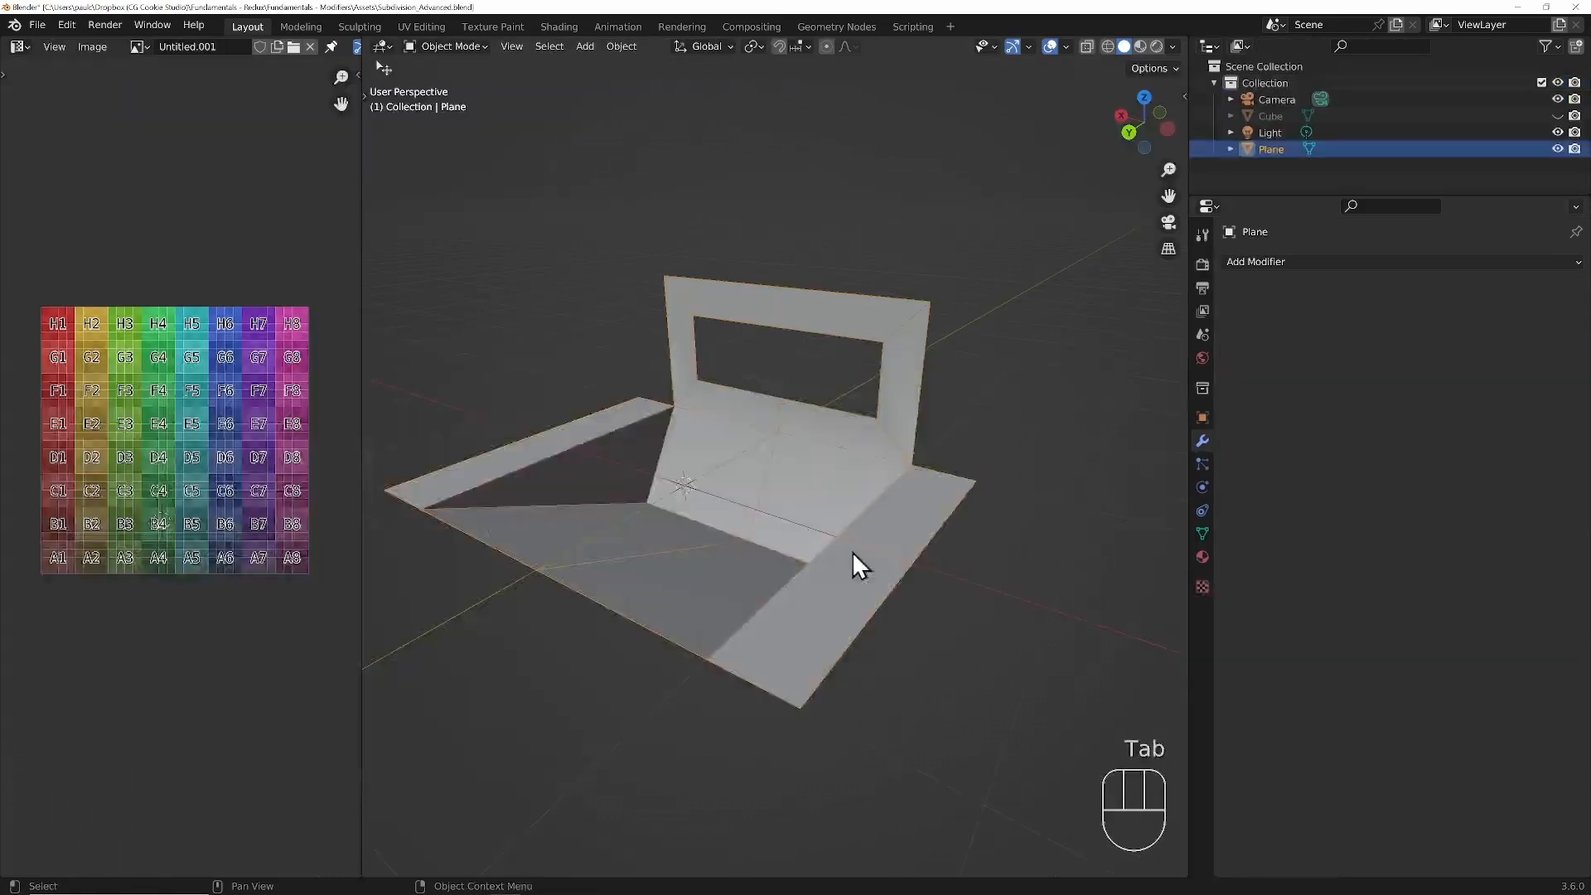
- Select all faces of the plane in Edit Mode to show its UVs, switch the viewport to Material Preview, and return to Object Mode
key("Tab")
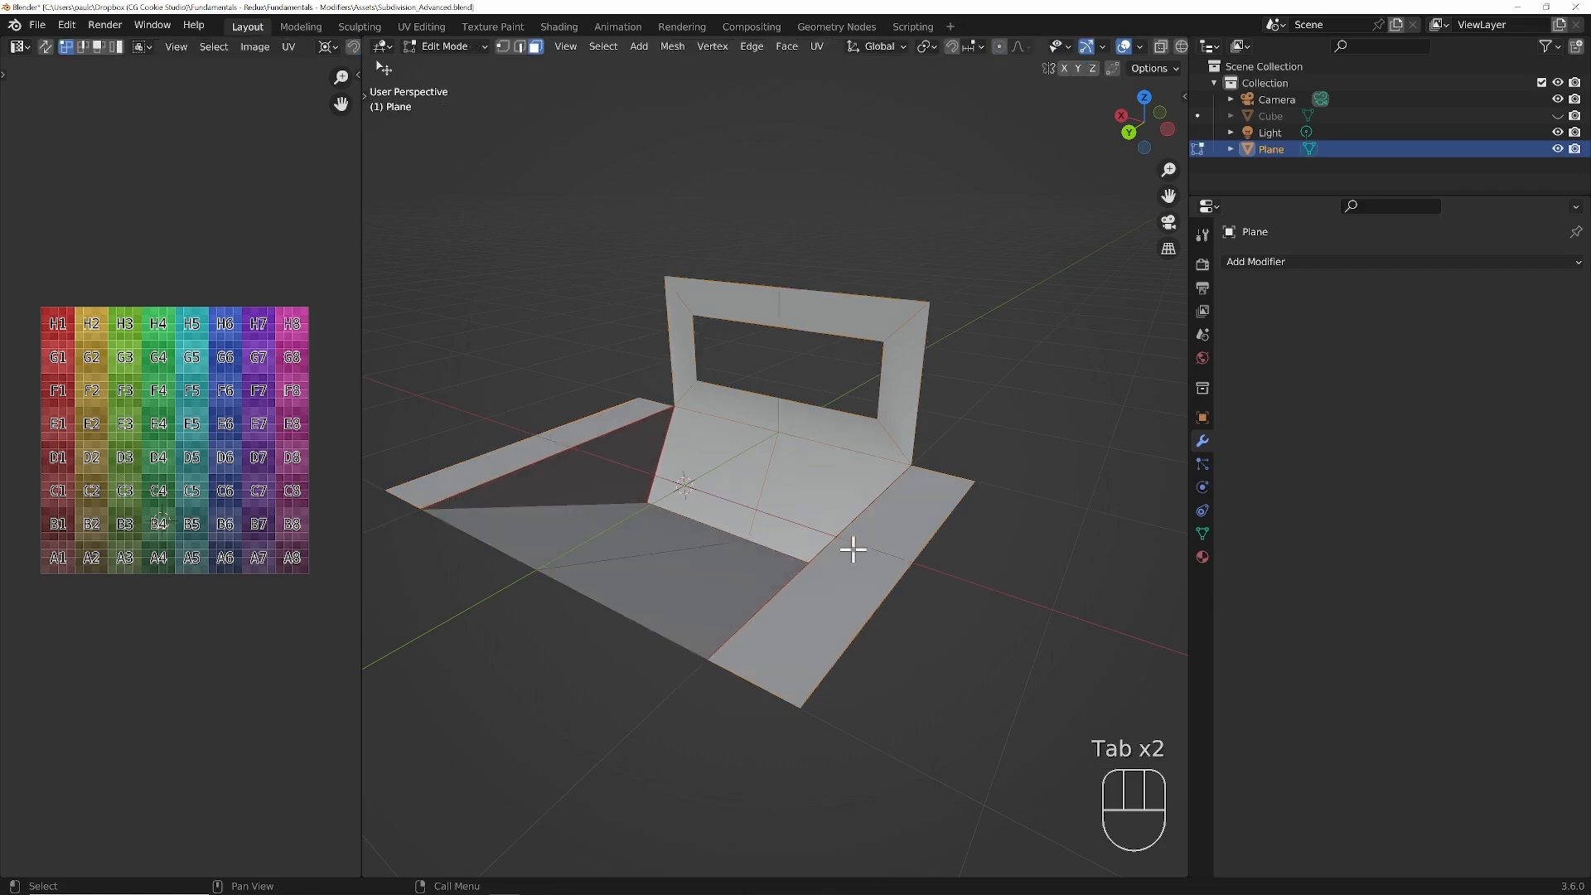
key("a")
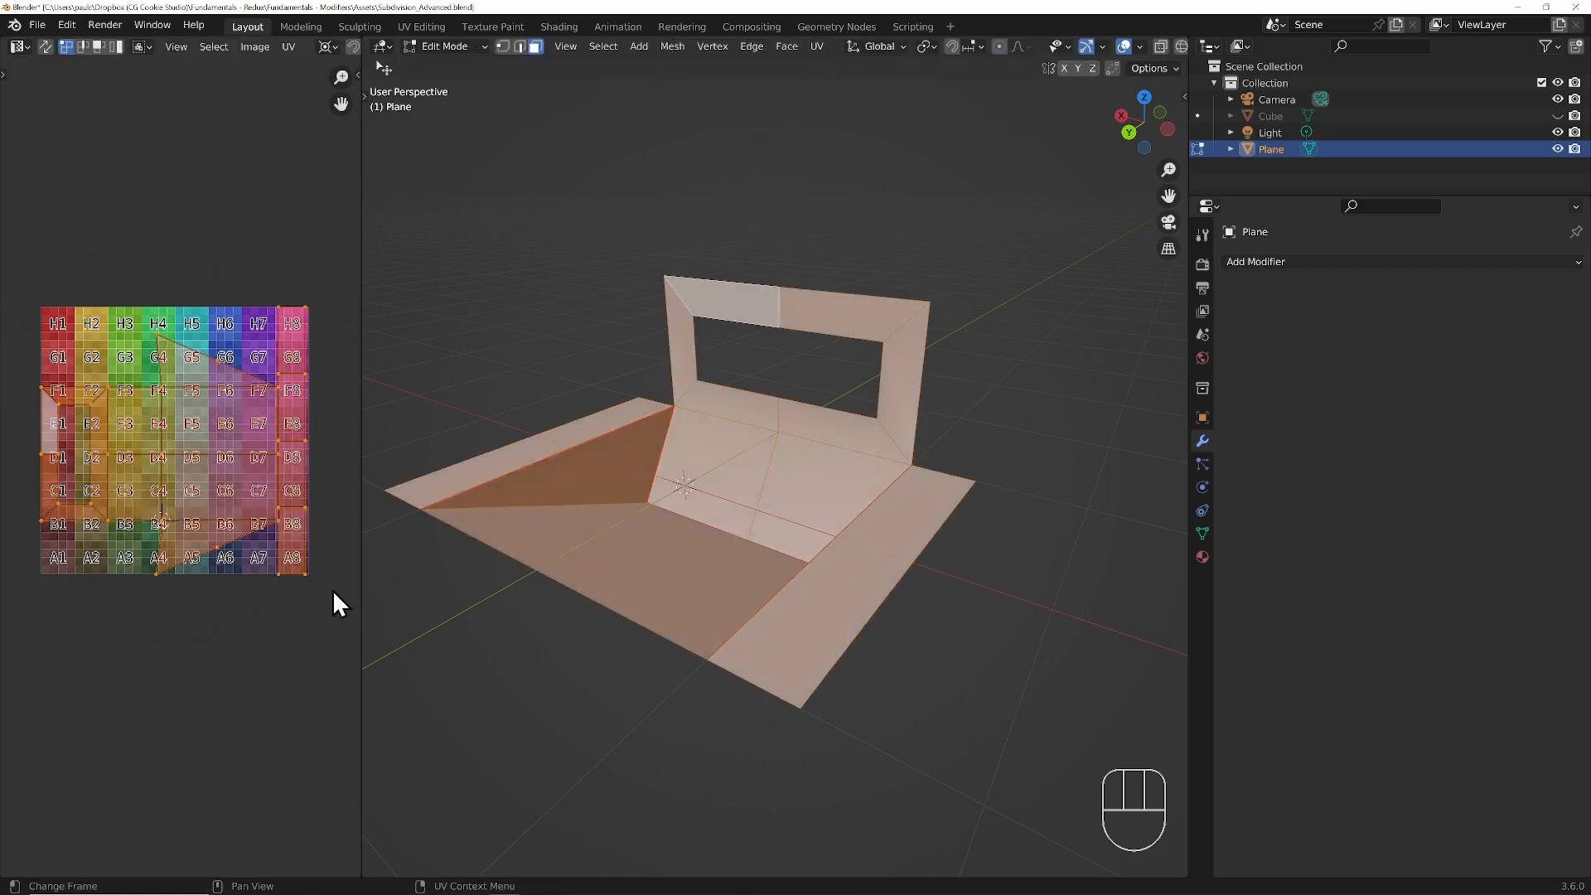
scroll(1057, 47, "down", 2)
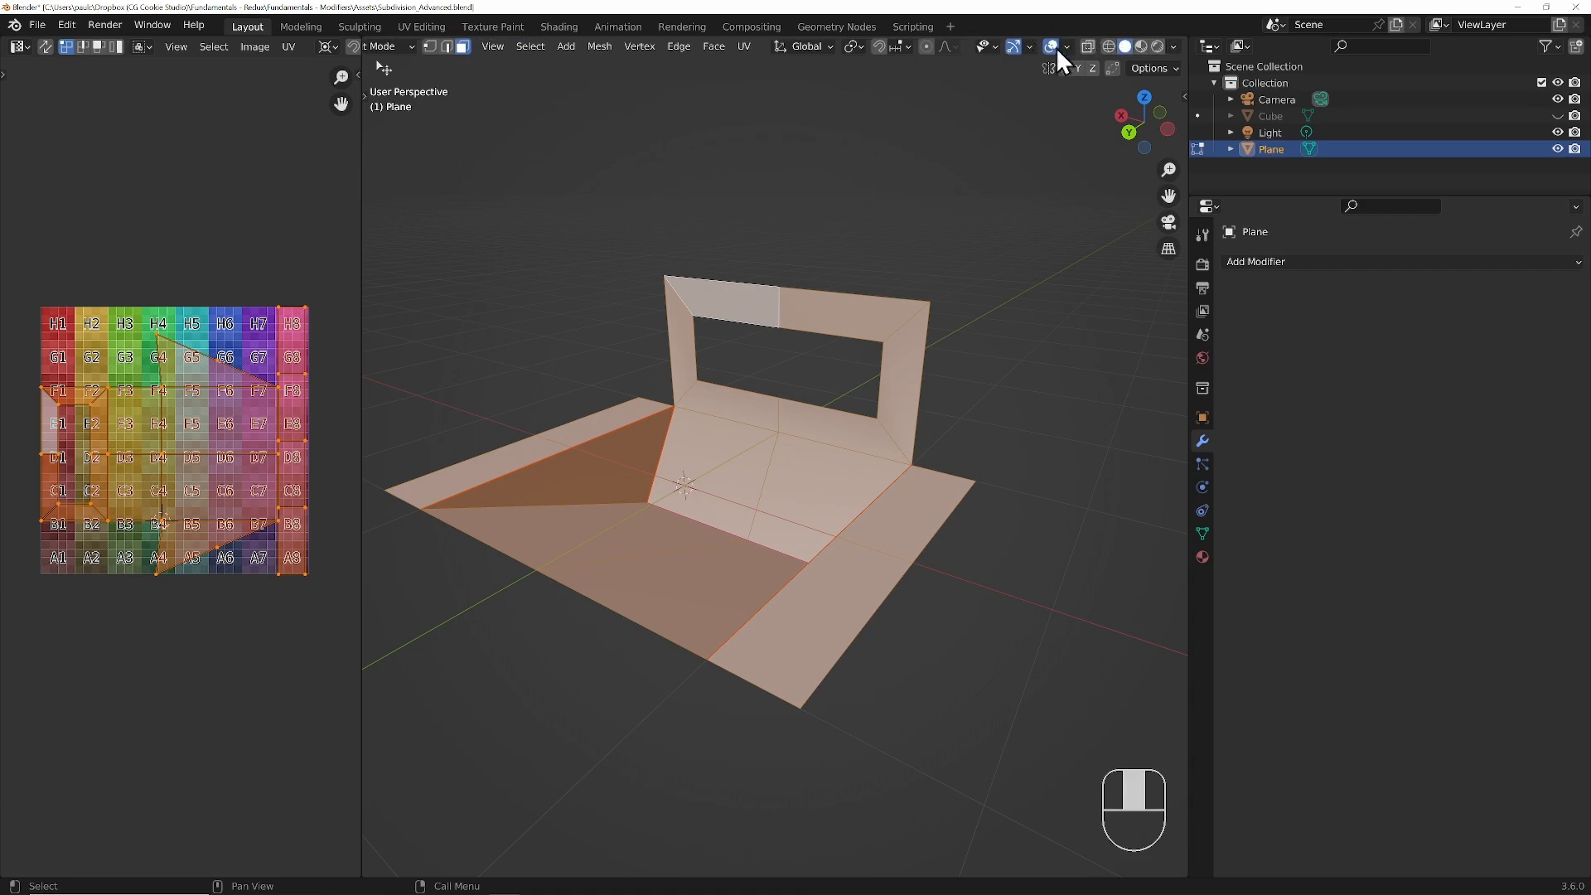
left_click(1141, 47)
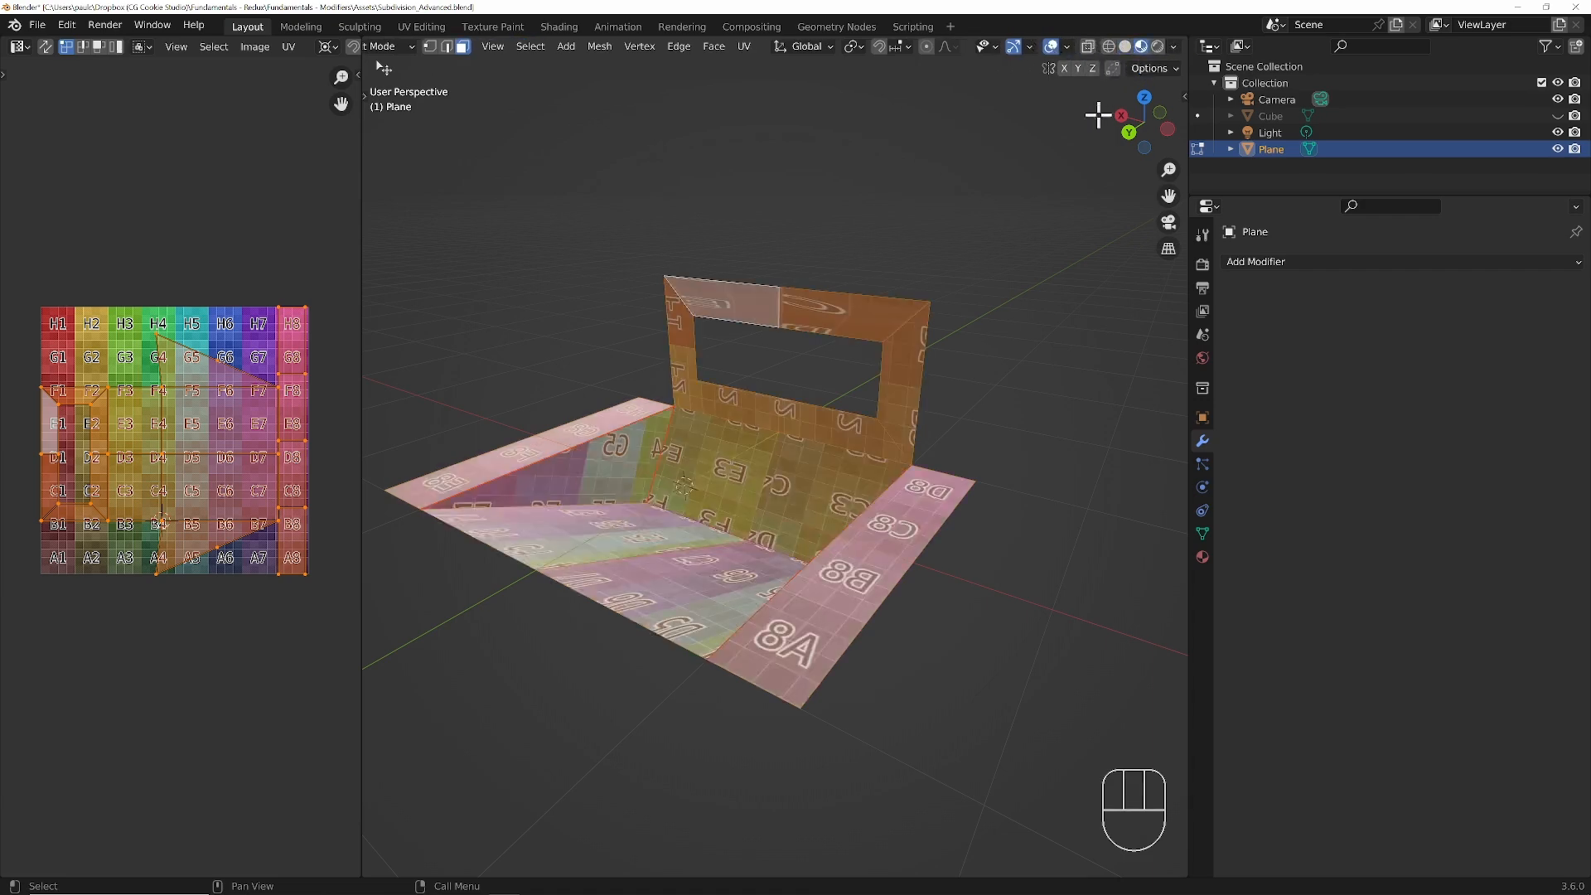
key("Tab")
- Add a Subdivision Surface modifier to the plane with Optimal Display off and Levels Viewport 3, and expand its advanced settings
left_click(1348, 264)
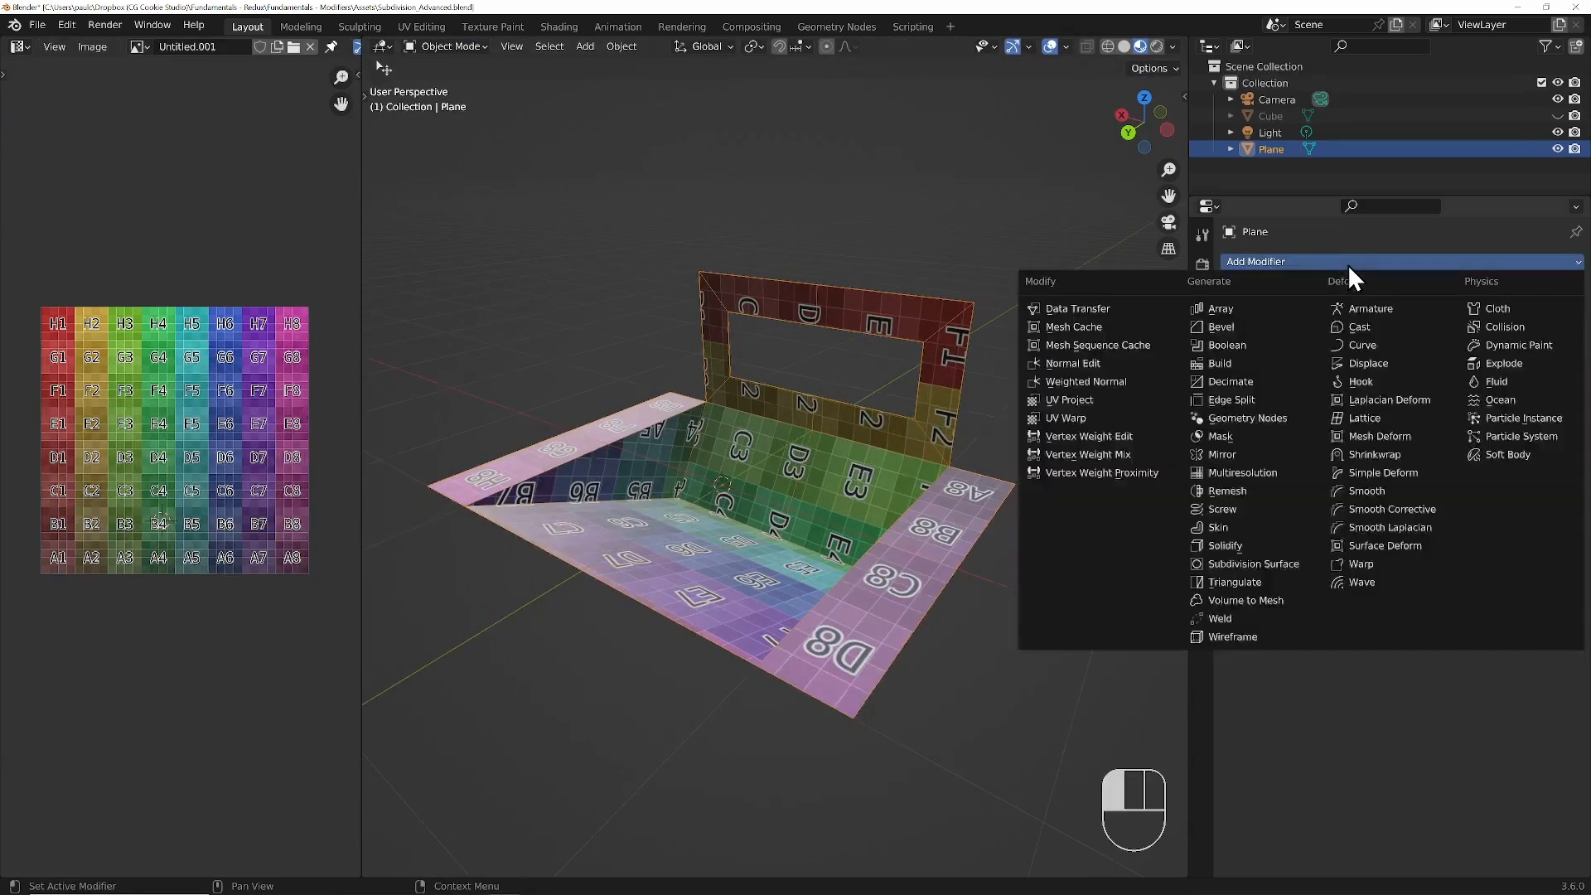
left_click(1291, 561)
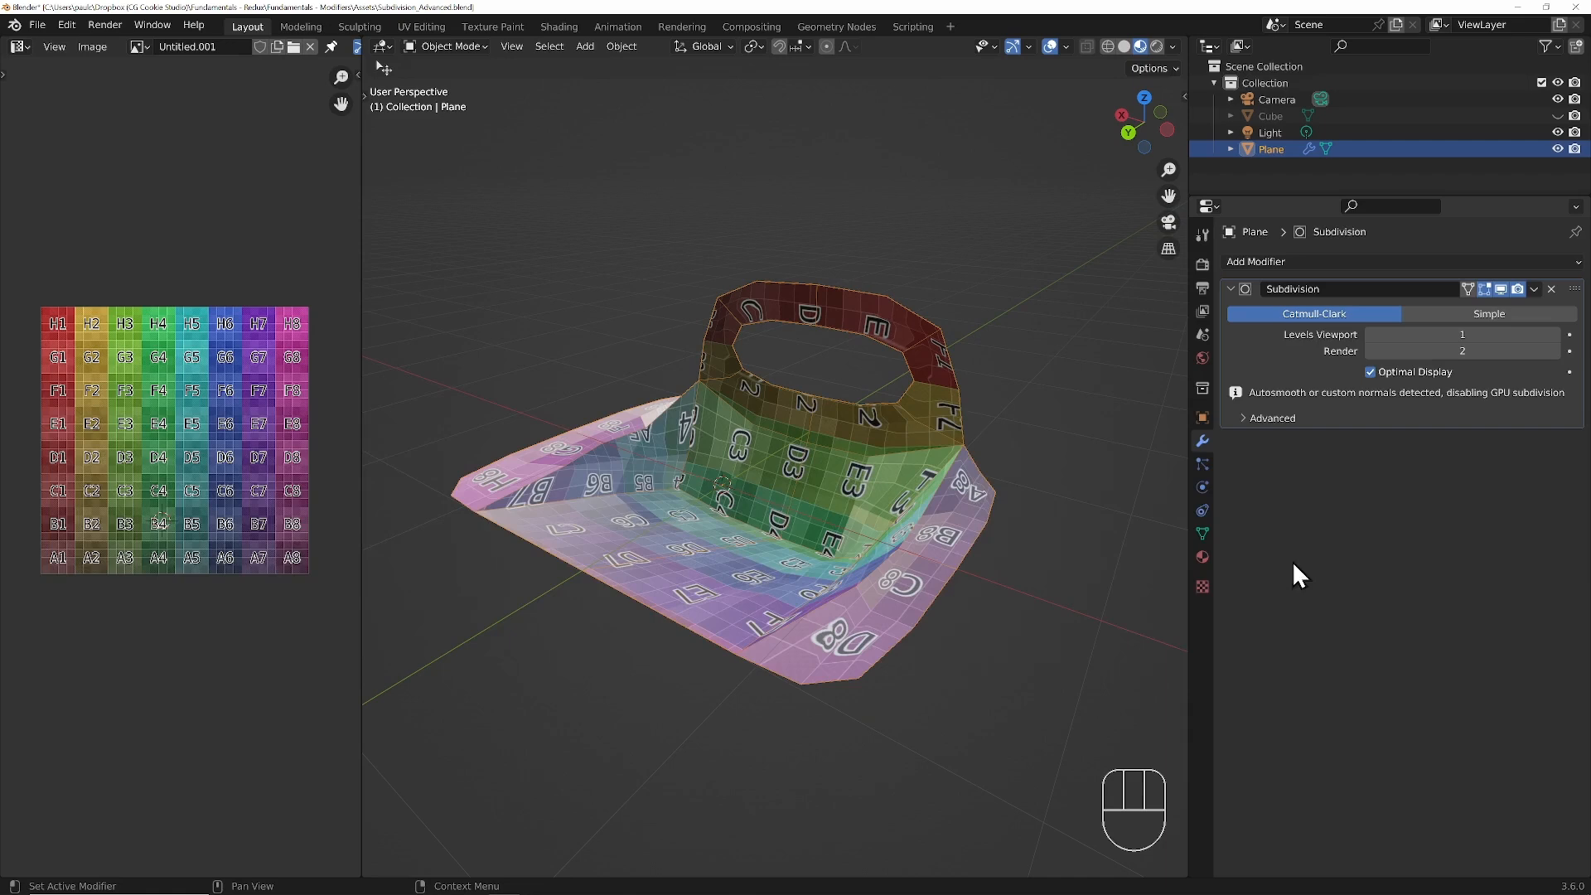
left_click(1369, 372)
key("ctrl+3")
left_click(1240, 418)
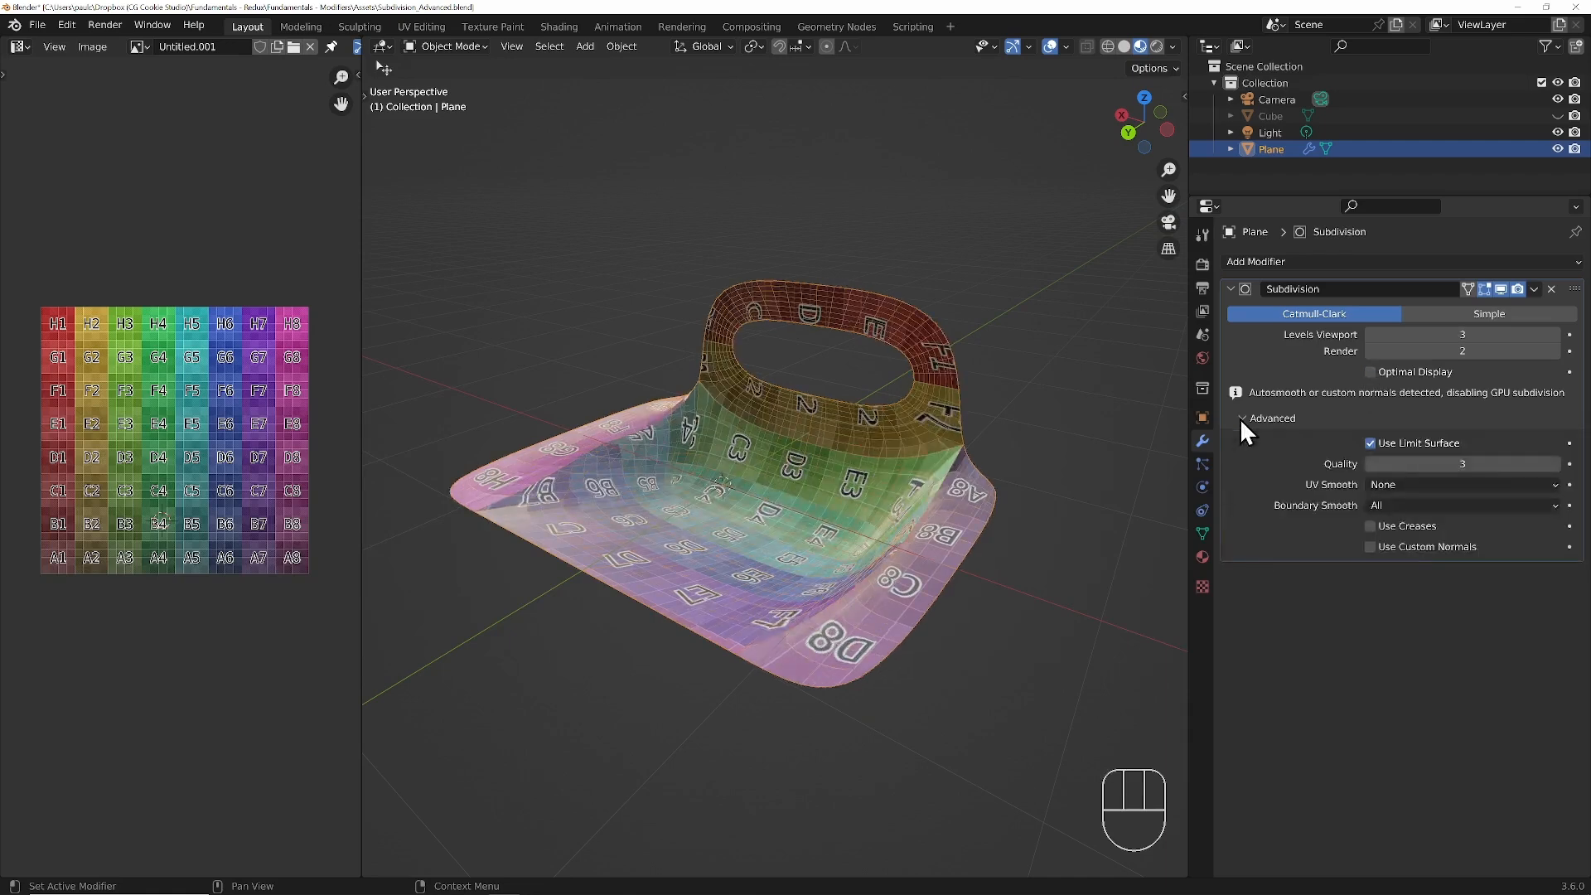
- Try the UV Smooth options Keep Corners; Keep Corners, Junctions; Keep Corners, Junctions, Concave; and Keep Boundaries on the plane
left_click(1556, 484)
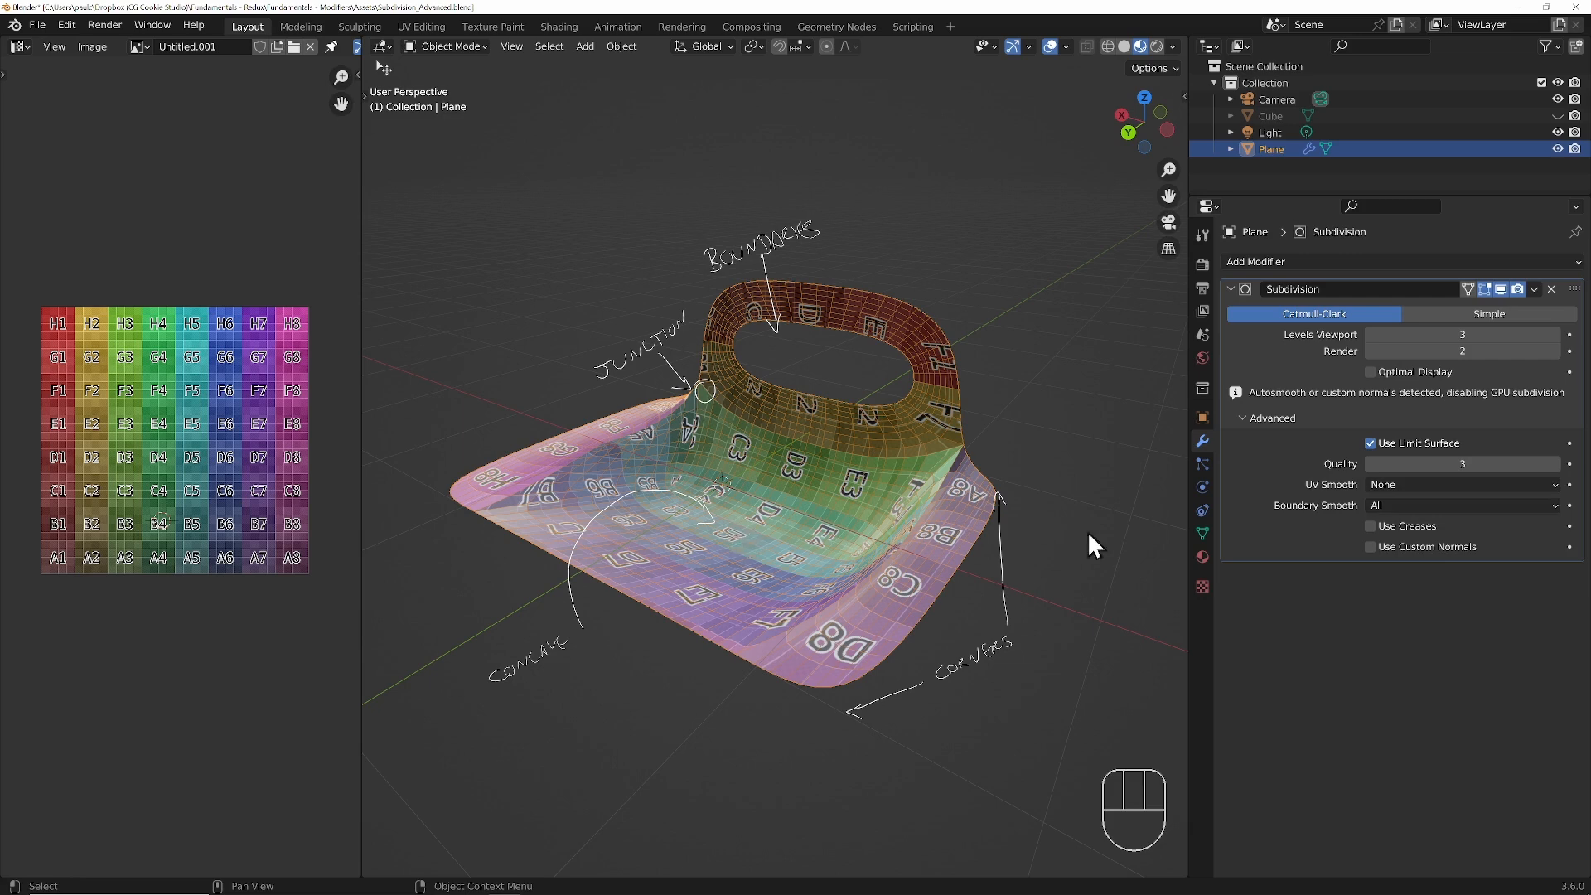
left_click(1385, 484)
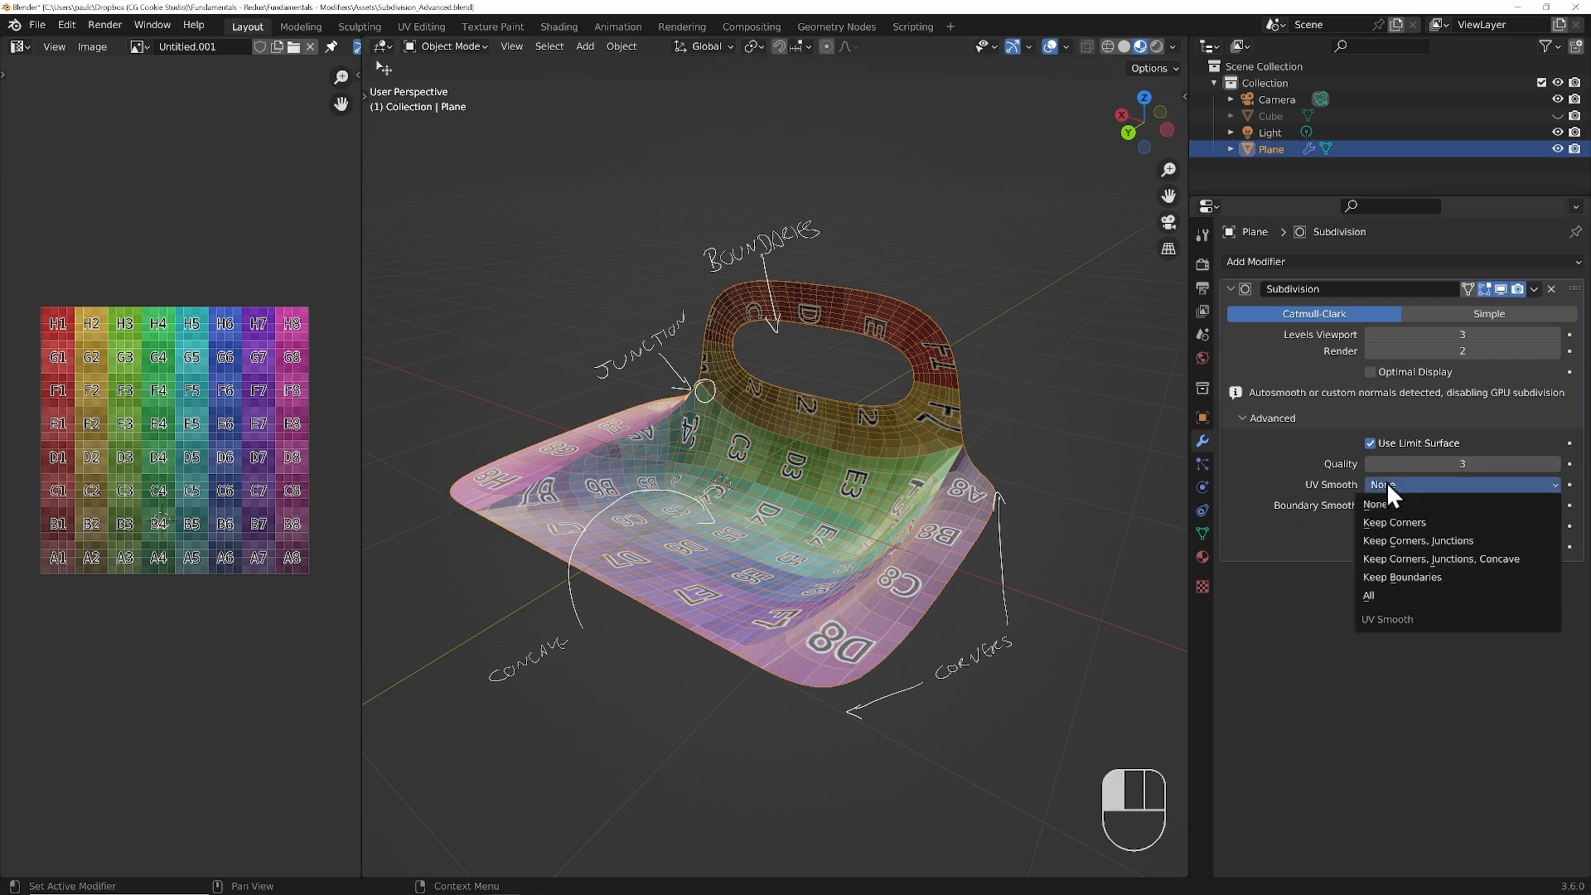
left_click(1416, 523)
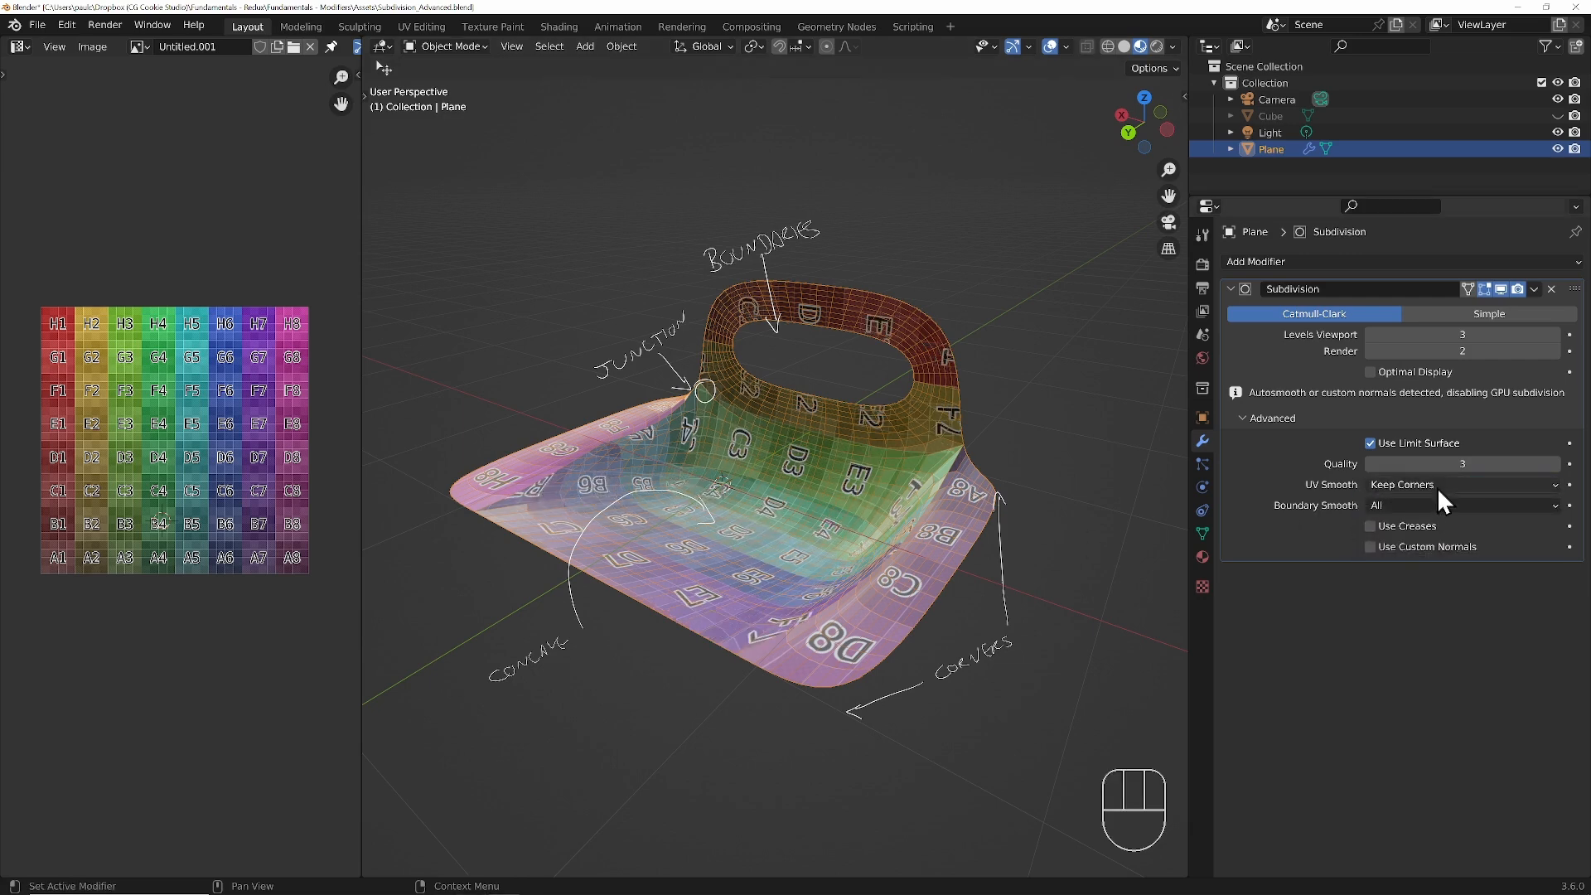
left_click(1437, 487)
left_click(1443, 539)
left_click(1467, 488)
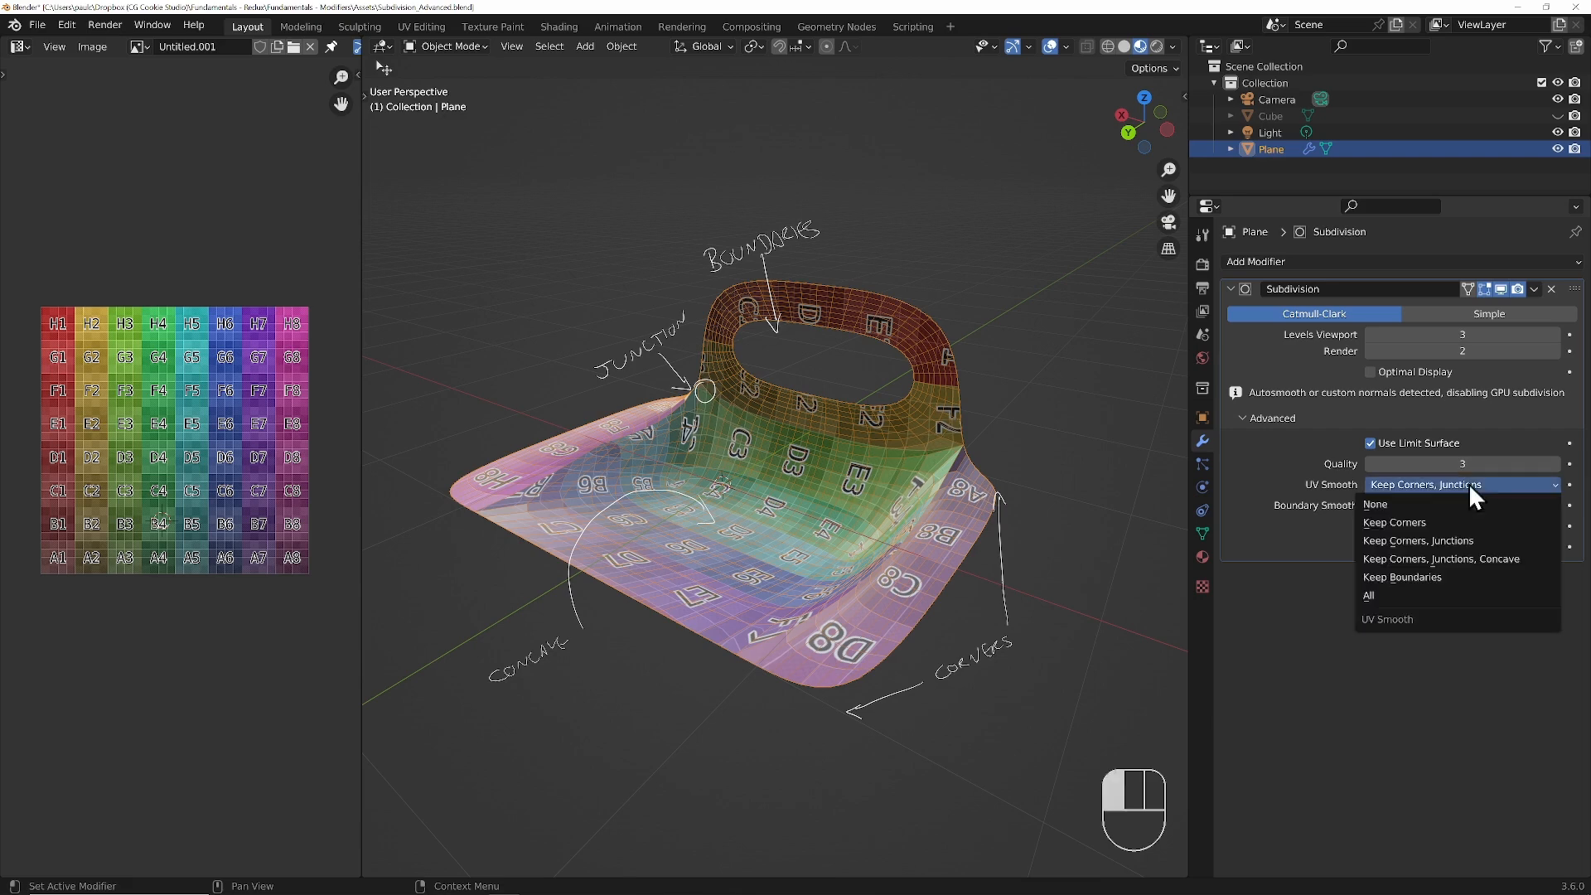
left_click(1487, 554)
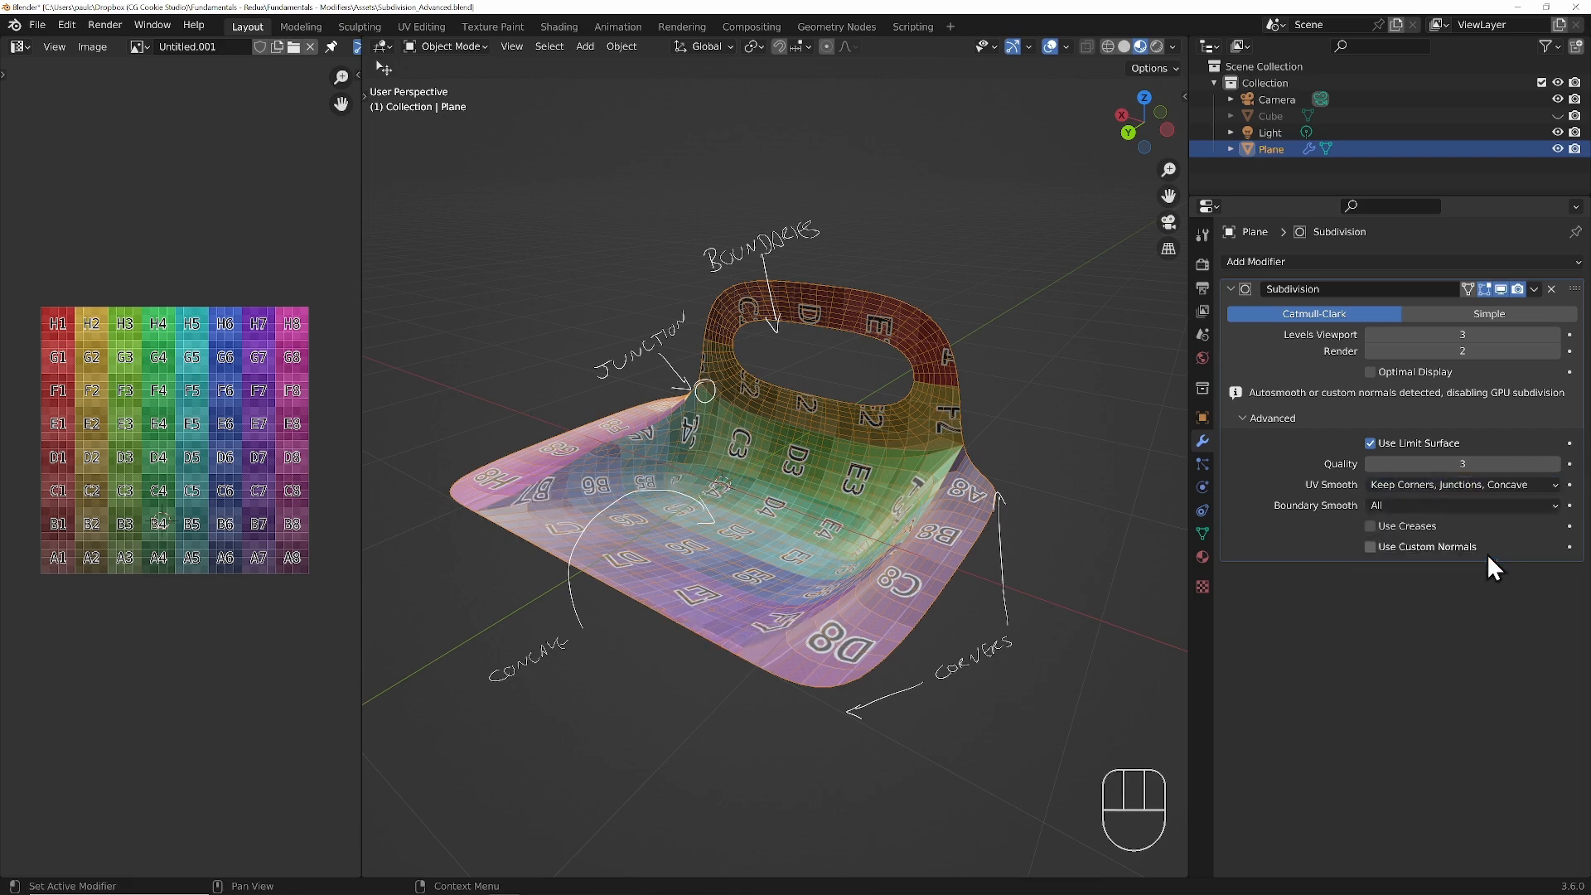
left_click(1507, 485)
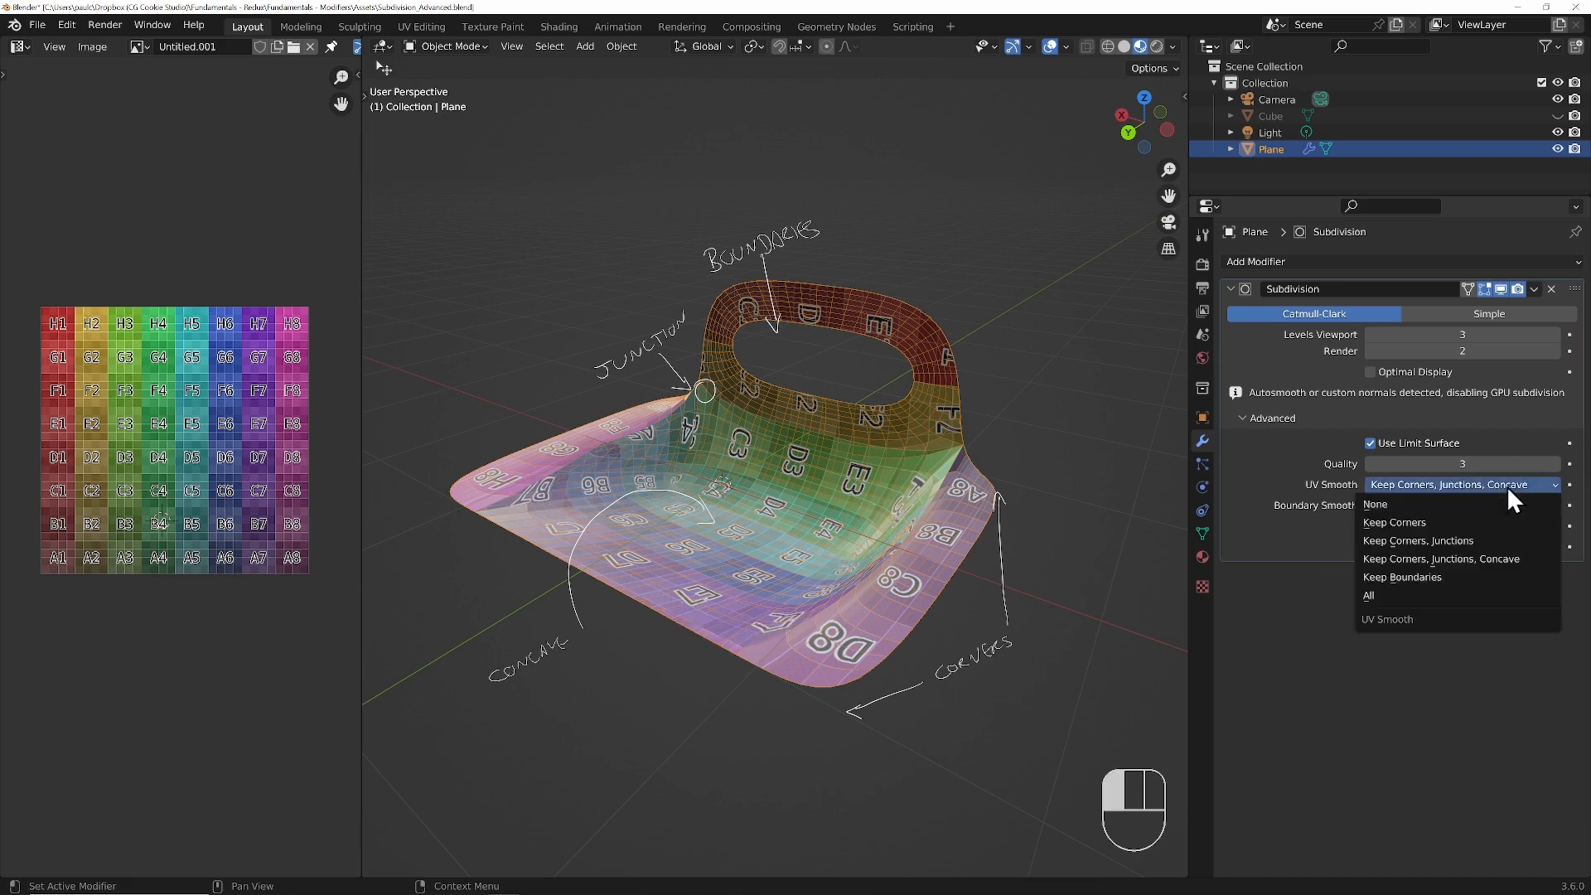
left_click(1470, 575)
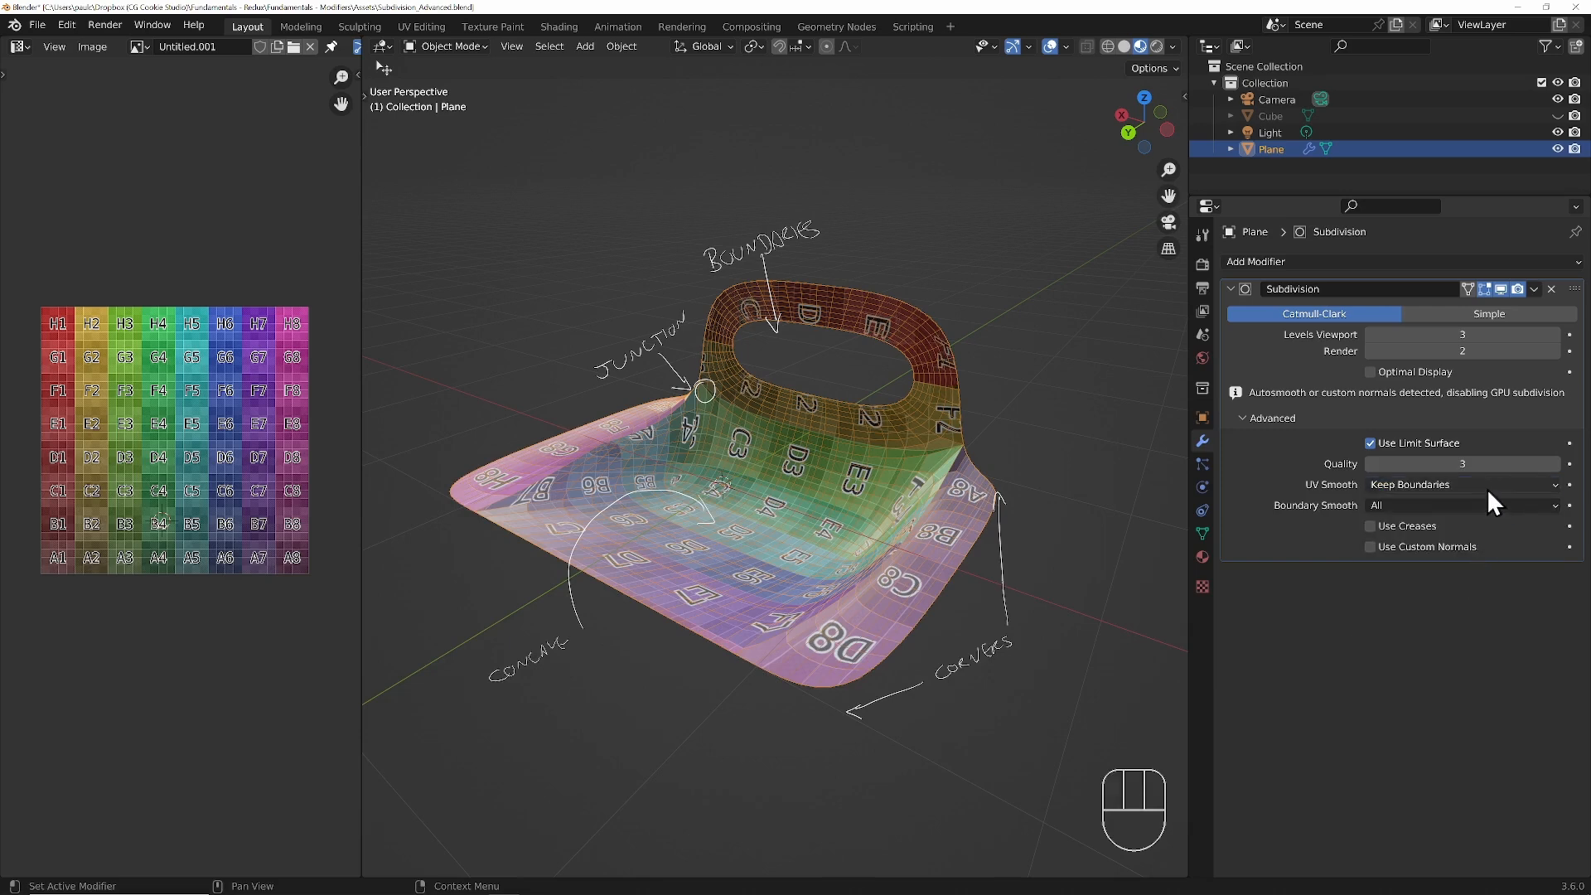
- Set UV Smooth to All and Boundary Smooth to Keep Corners on the plane's Subdivision modifier
left_click(1487, 487)
left_click(1452, 595)
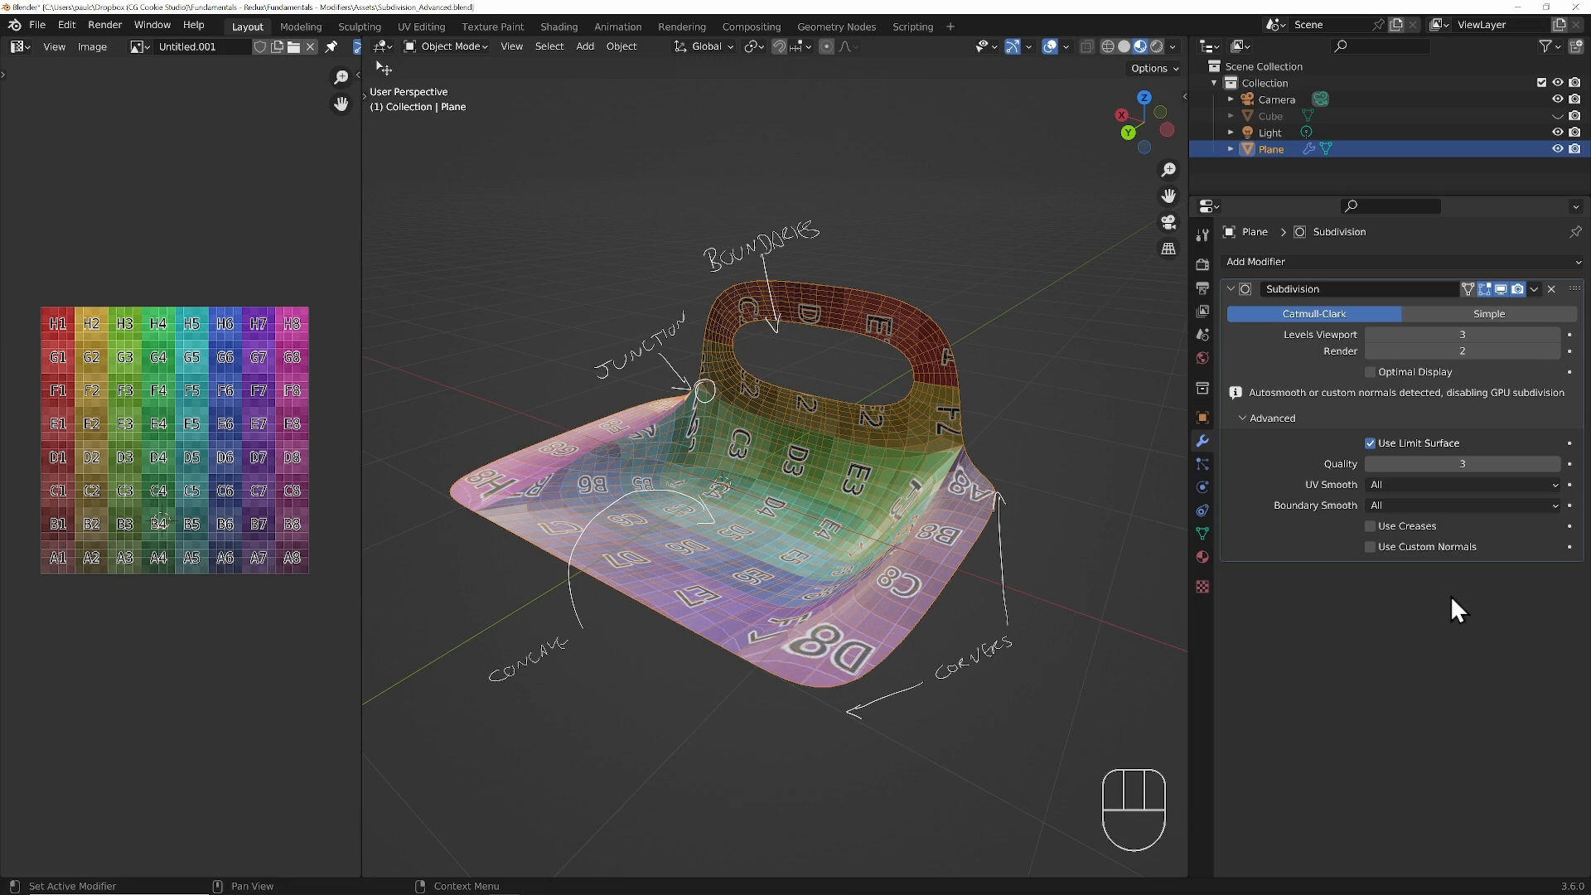
left_click(1479, 507)
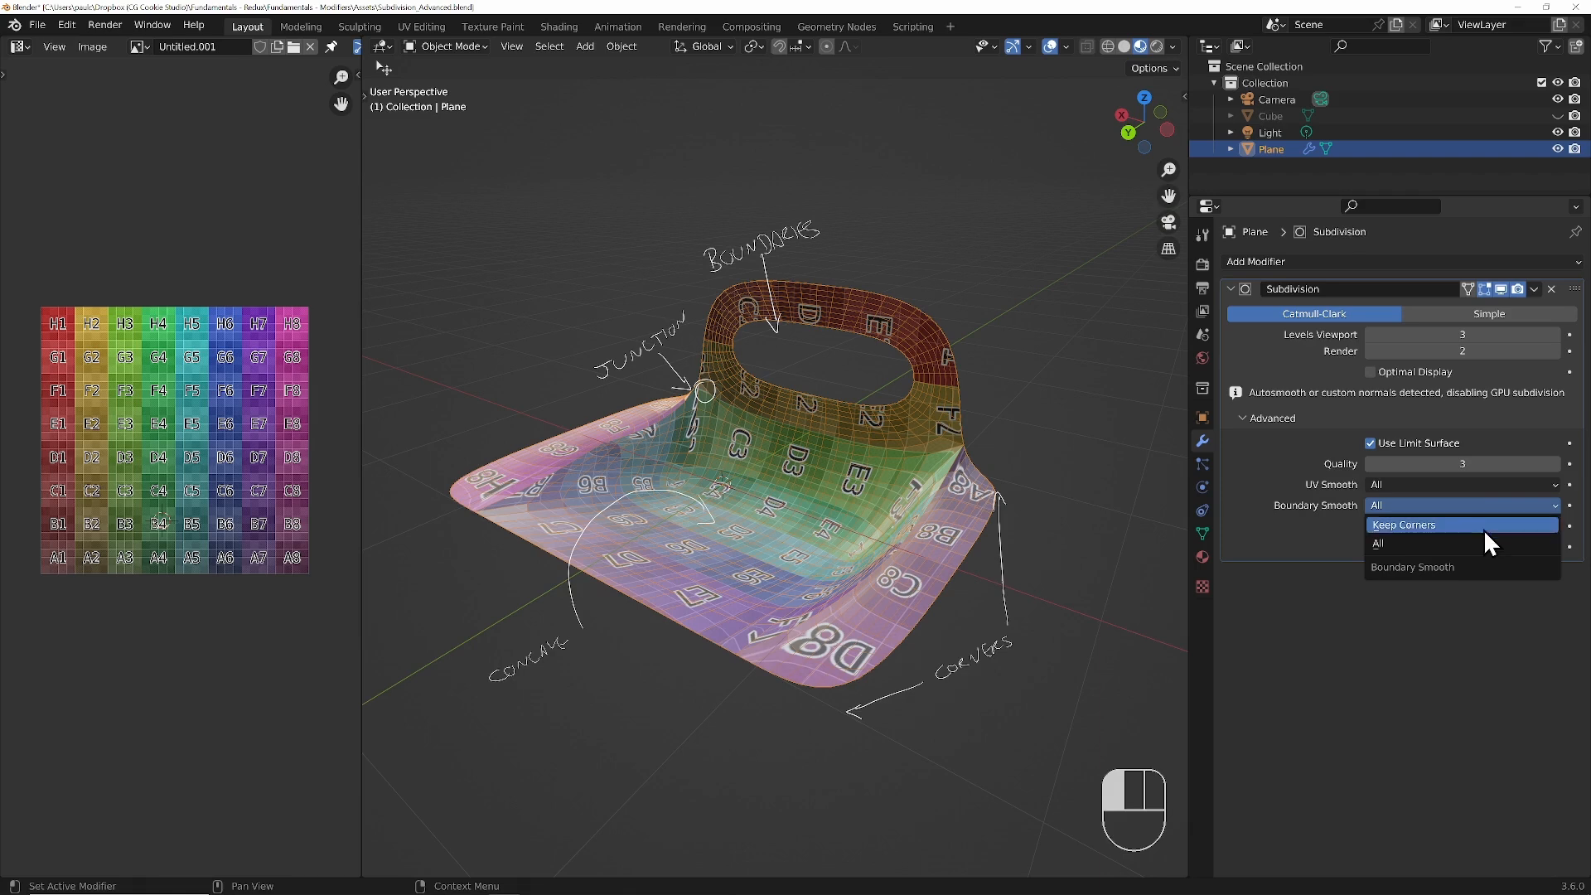
left_click(1484, 528)
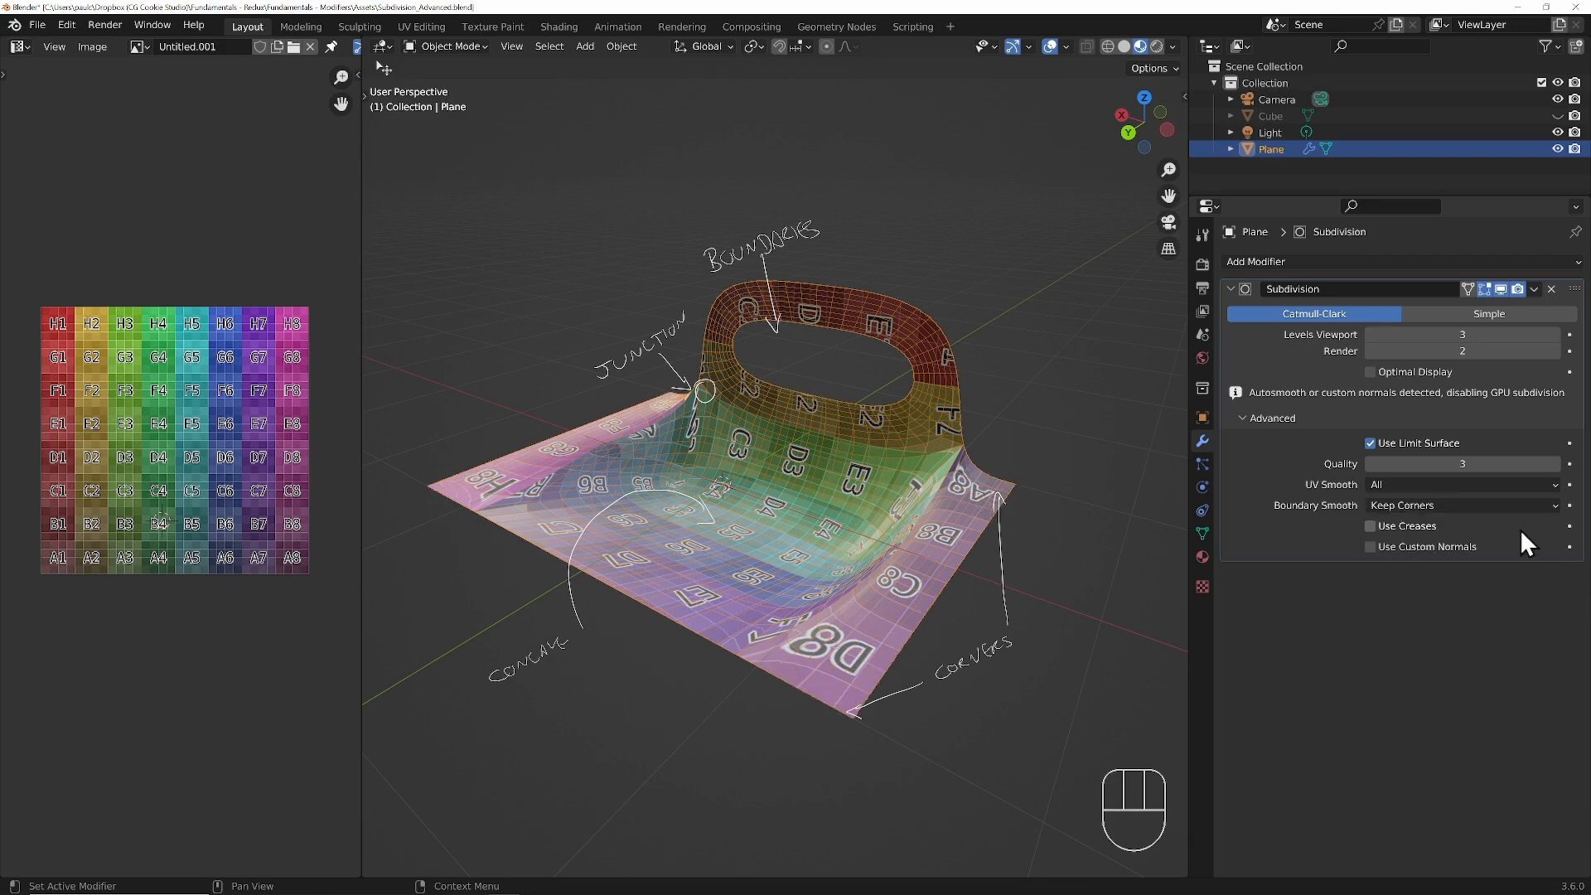
- Enable Use Creases while viewing the plane's edges in Edit Mode with Solid shading, and switch back to Material Preview
left_click(1125, 47)
key("Tab")
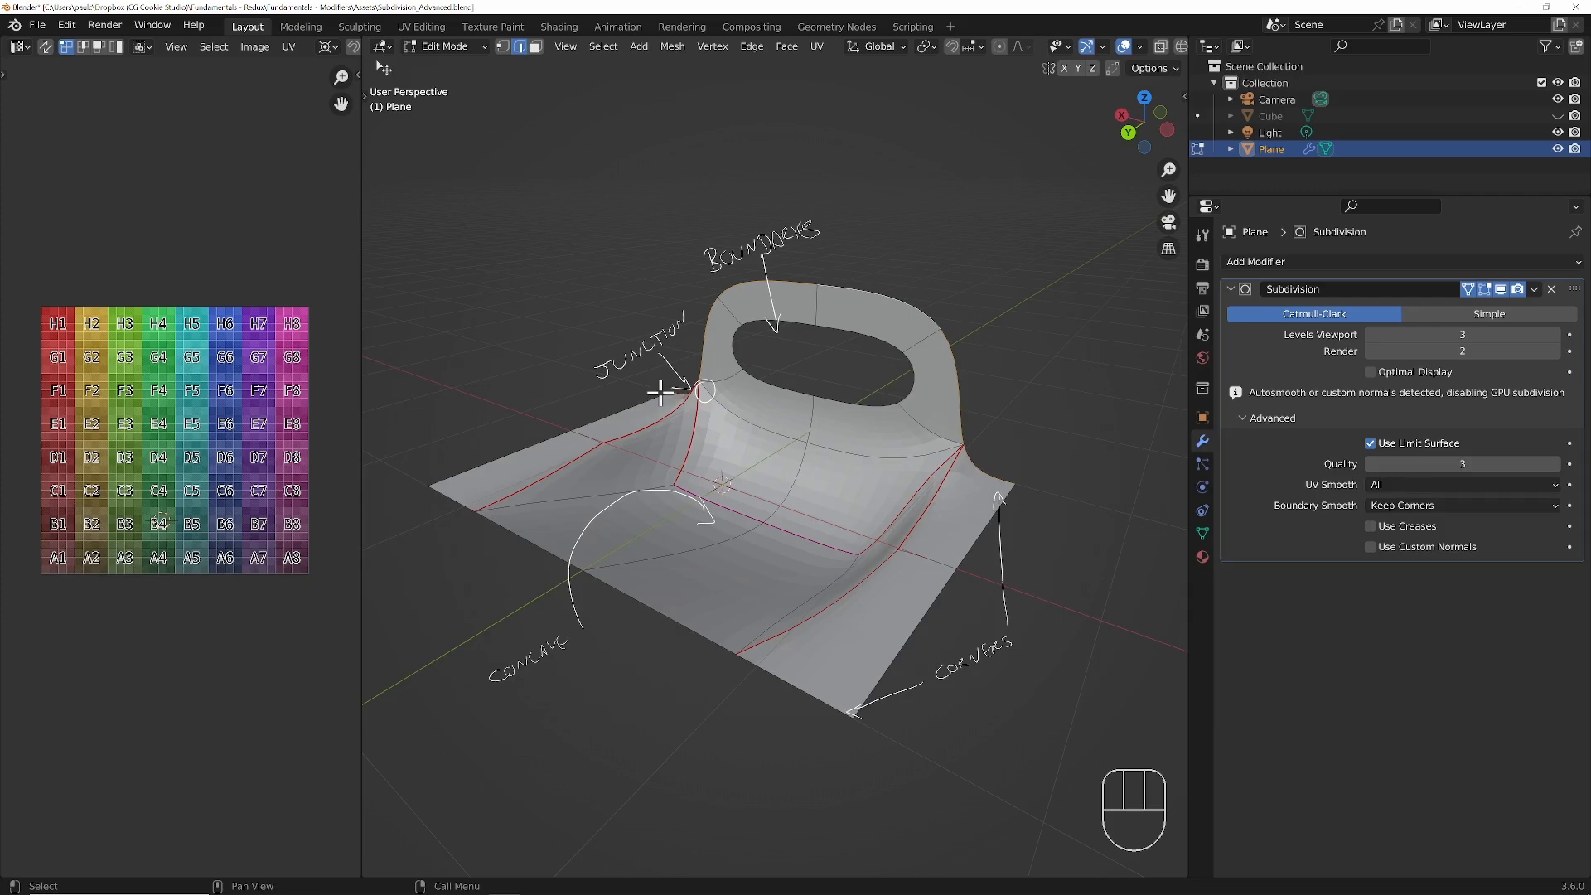
key("alt+a")
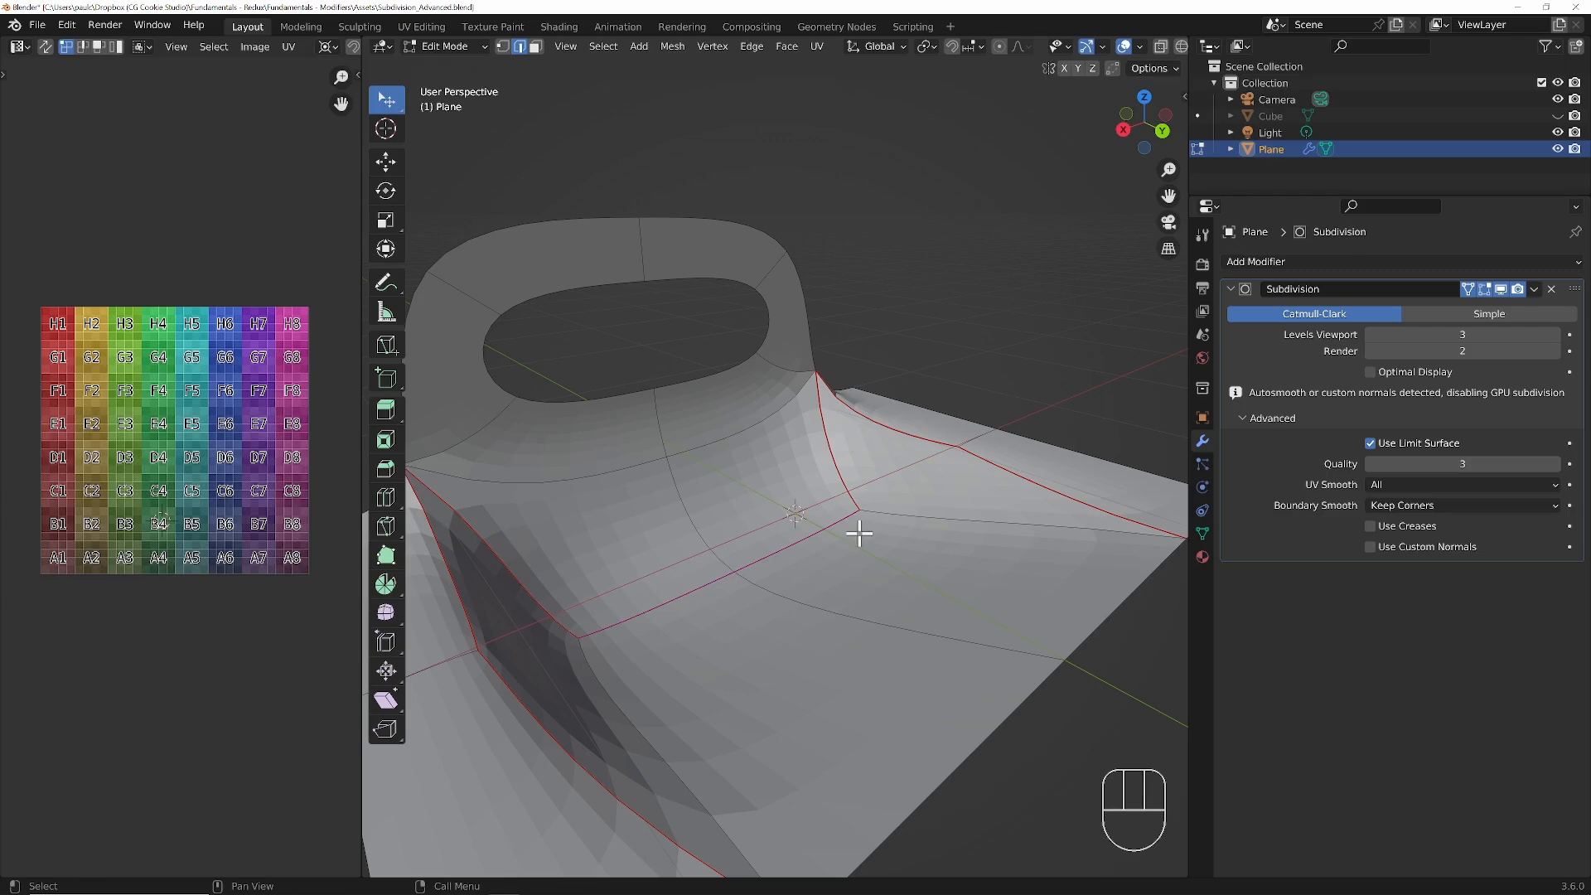
left_click(1373, 525)
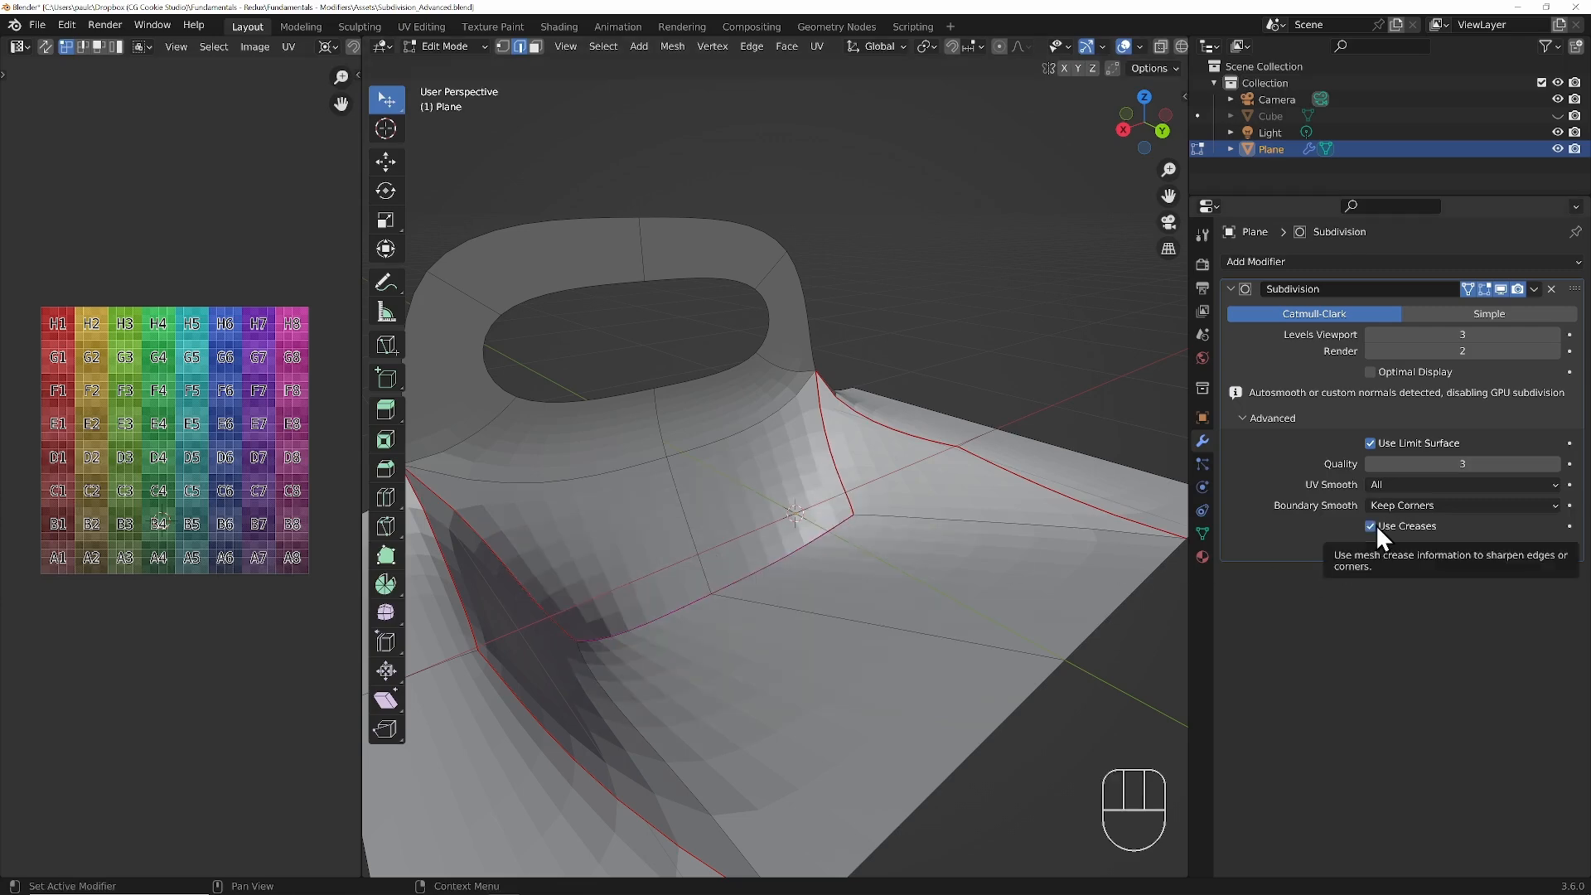
scroll(1165, 46, "down", 2)
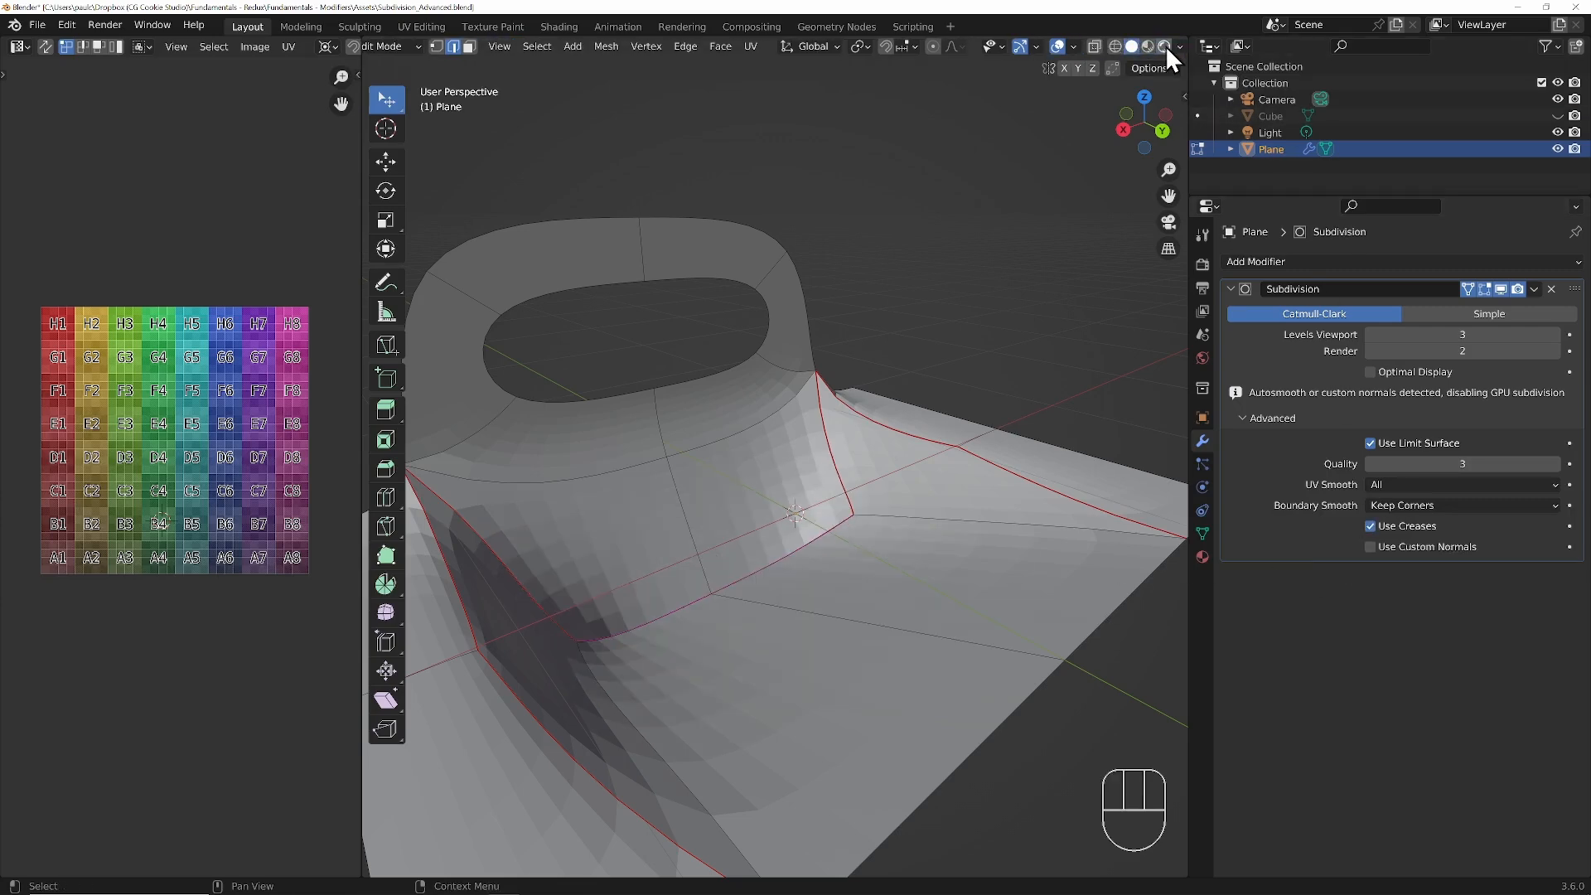
left_click(1149, 44)
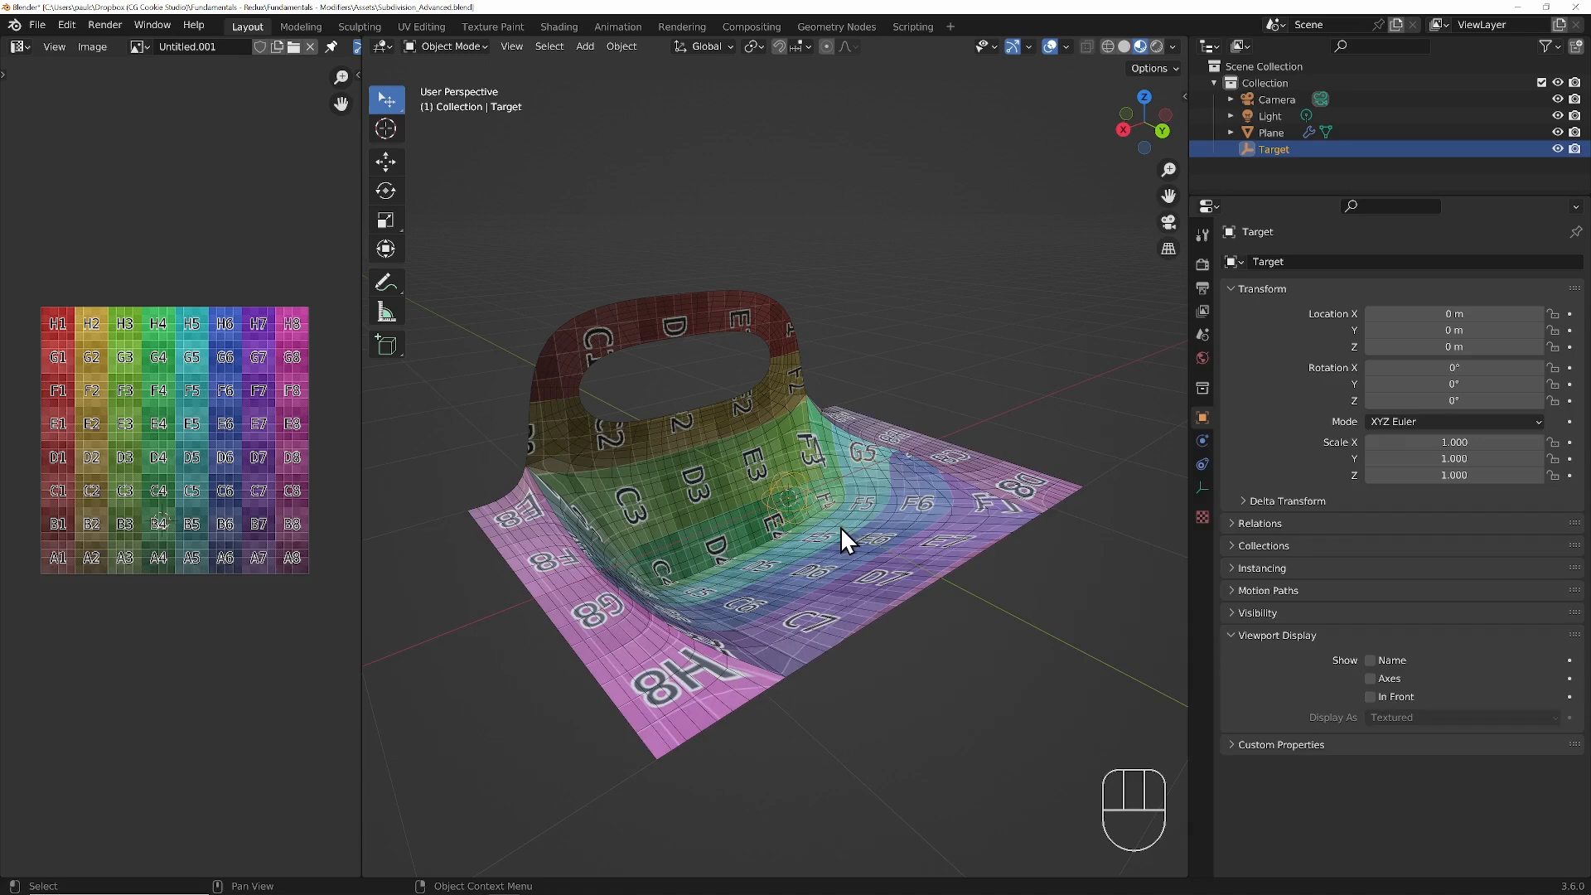
- Add a Normal Edit modifier to the plane and place it above the Subdivision modifier
left_click(925, 509)
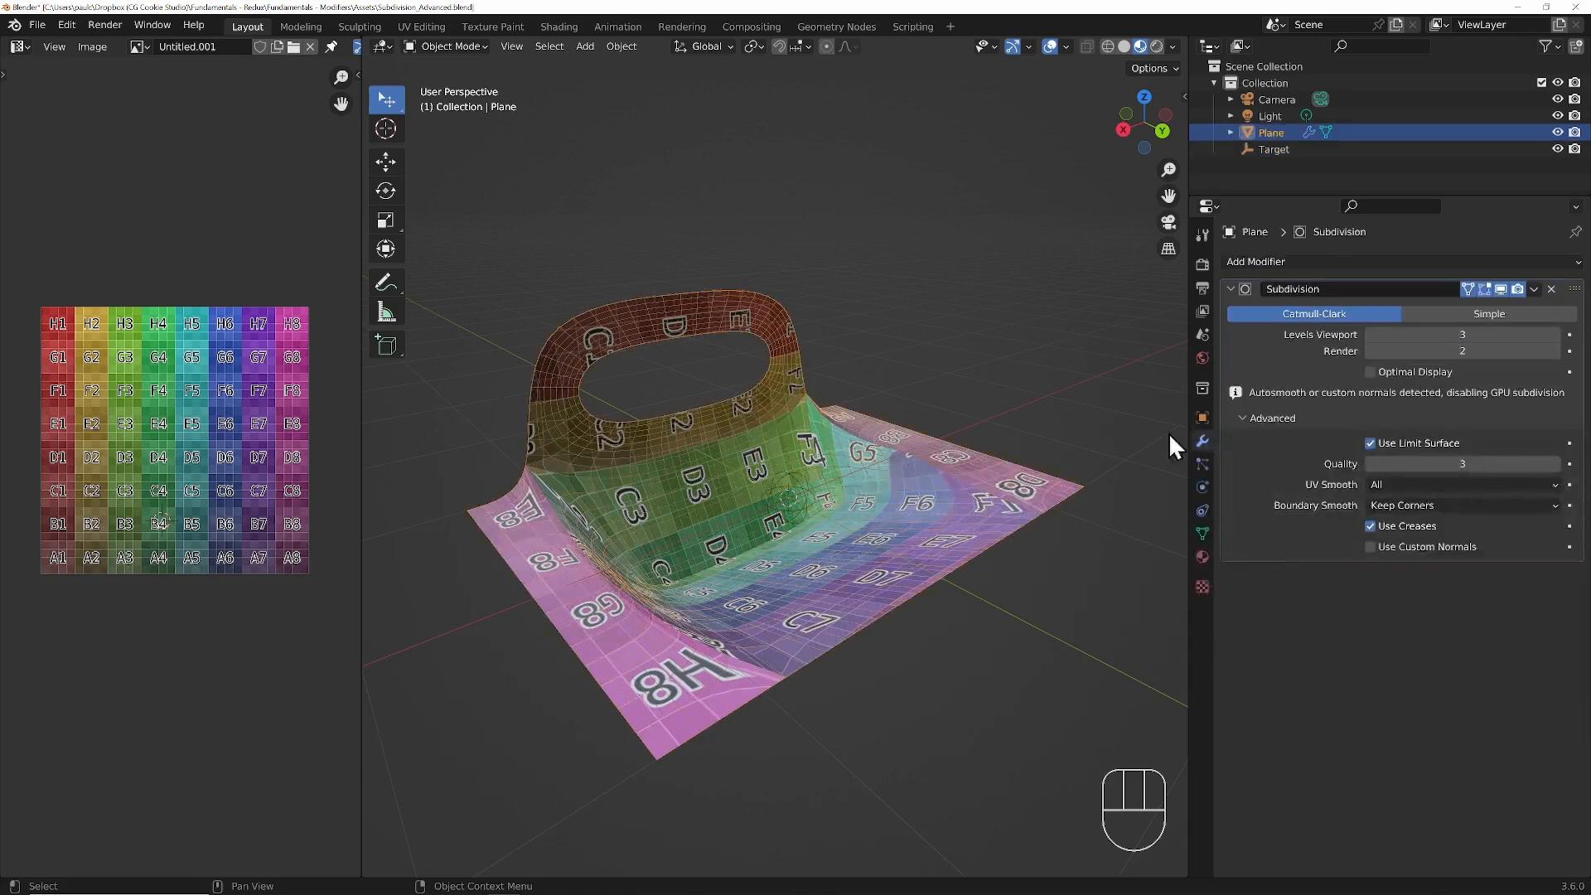
left_click(1300, 265)
left_click(1135, 361)
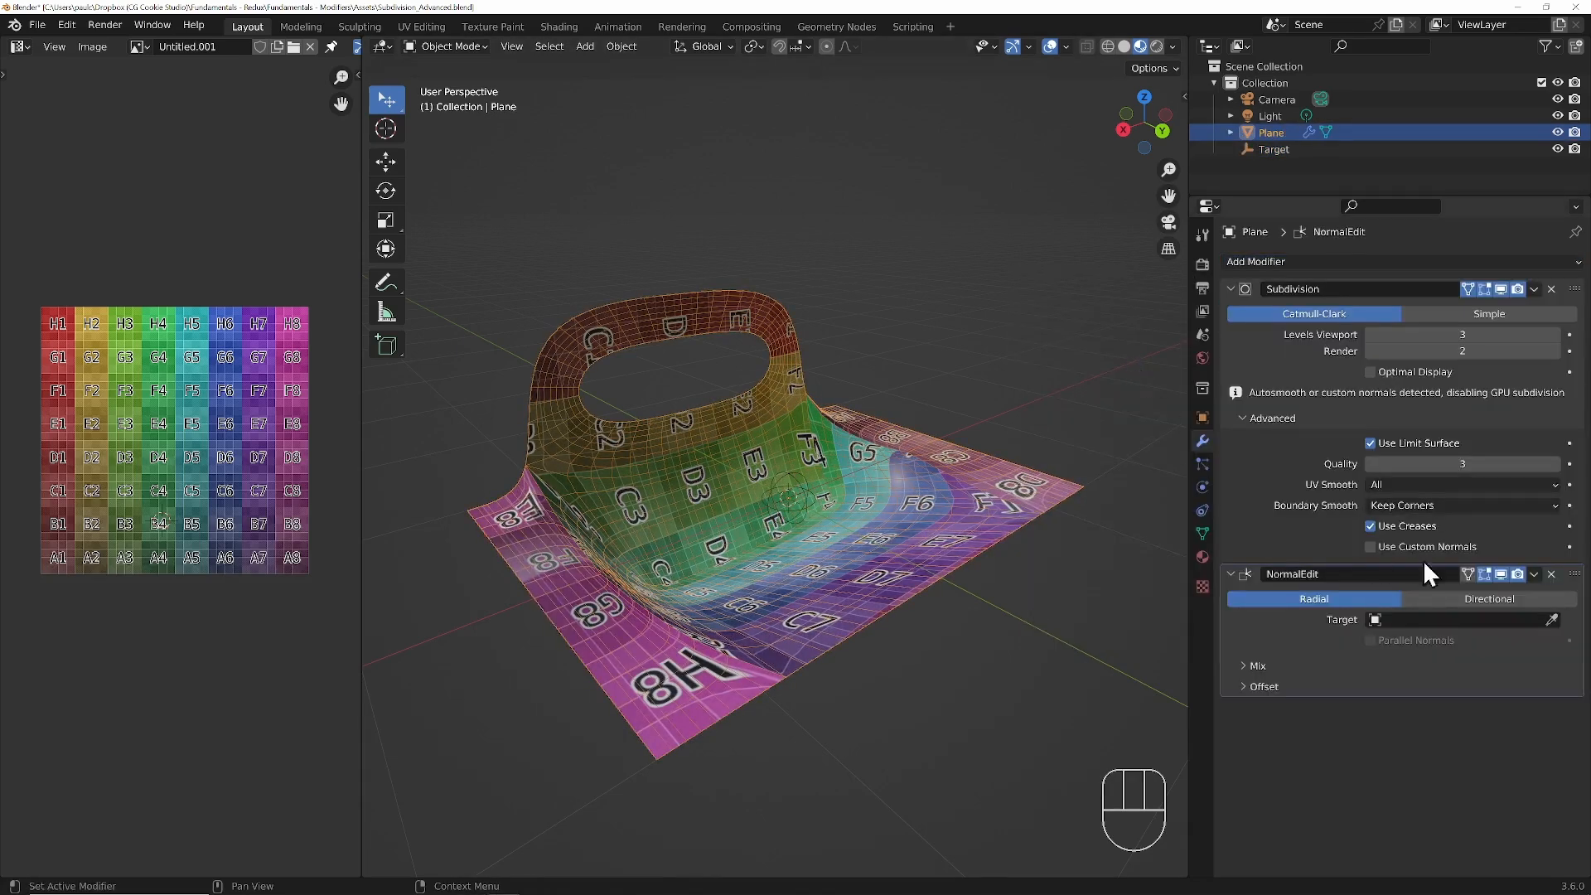
mouse_move(1577, 576)
left_mouse_down()
mouse_move(1545, 265)
mouse_move(1552, 310)
left_mouse_up()
- Assign the Target empty as the Normal Edit modifier's target and set its mode to Directional
left_click(1551, 334)
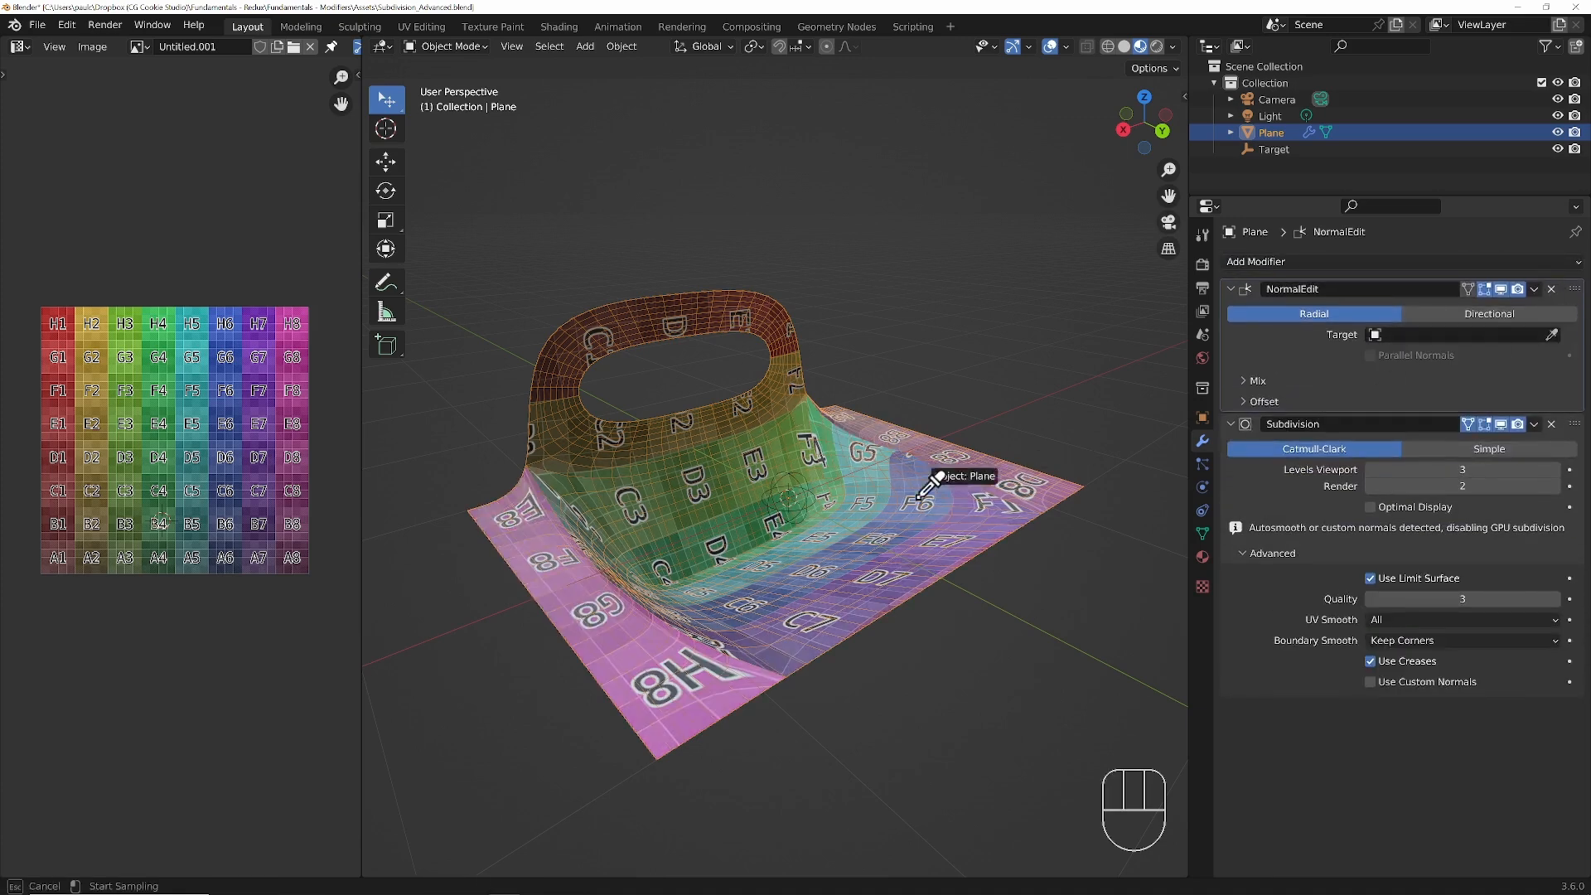
left_click(796, 498)
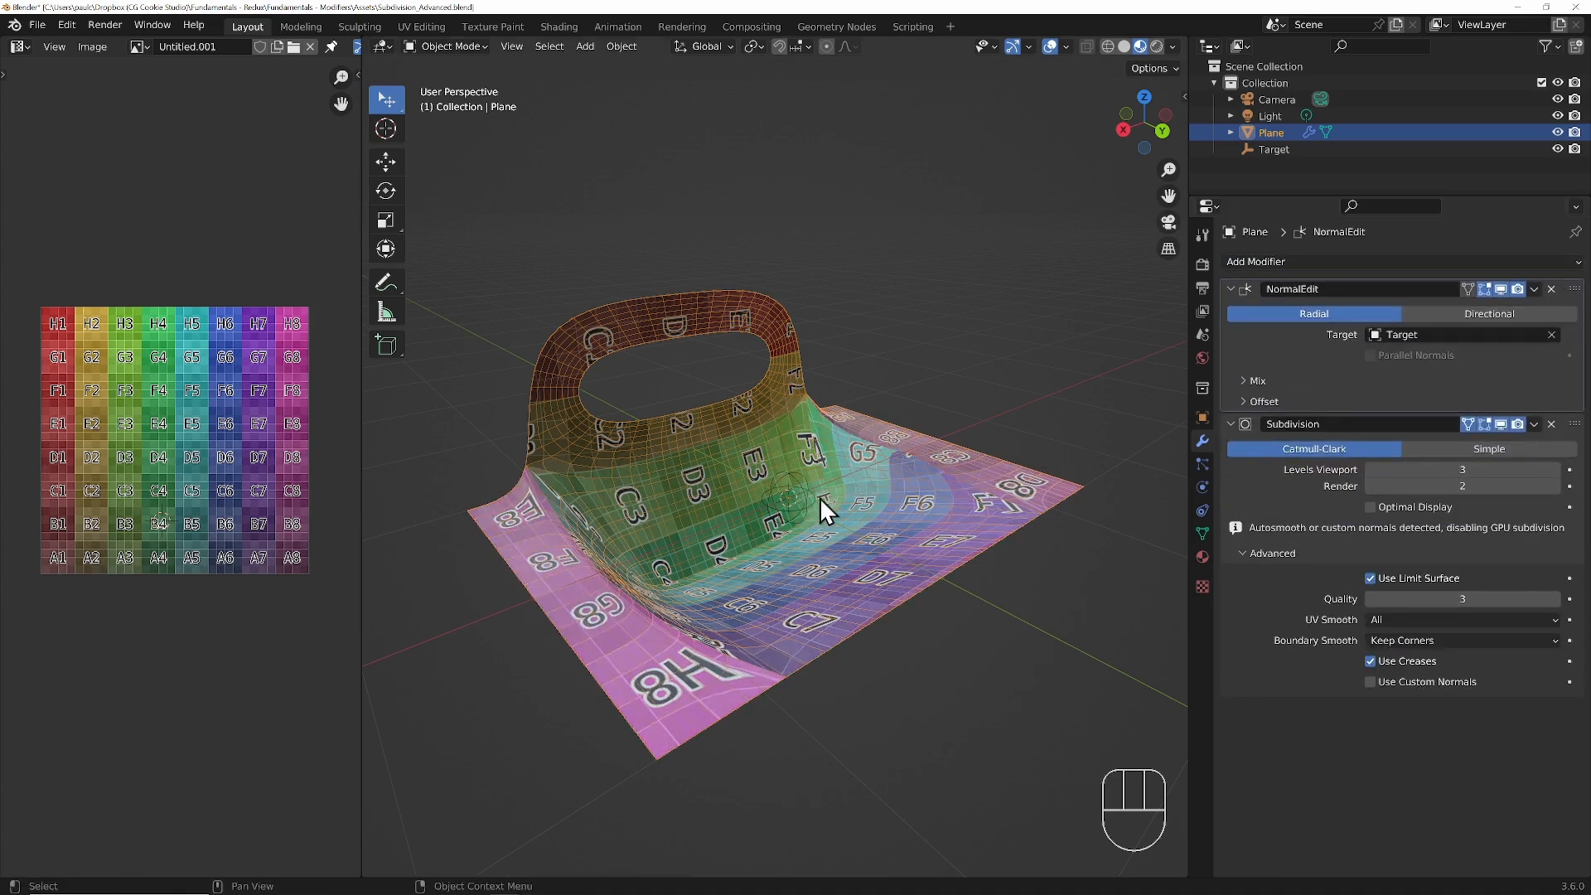
left_click(1492, 314)
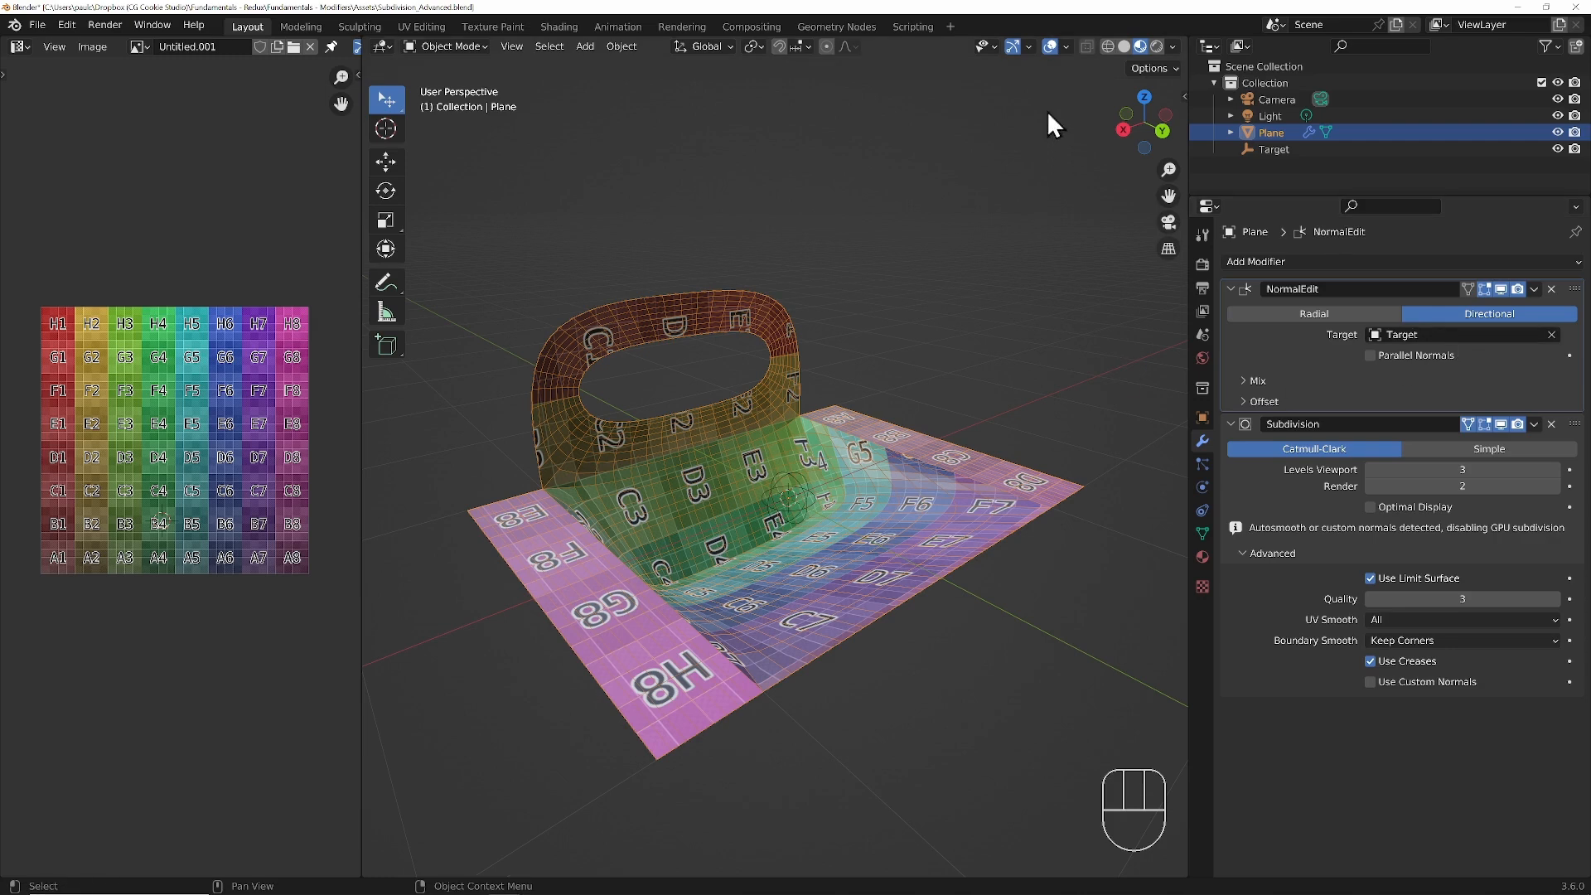
- Turn on the Face Orientation overlay and move the Target empty down along Z, below the plane
left_click(1067, 47)
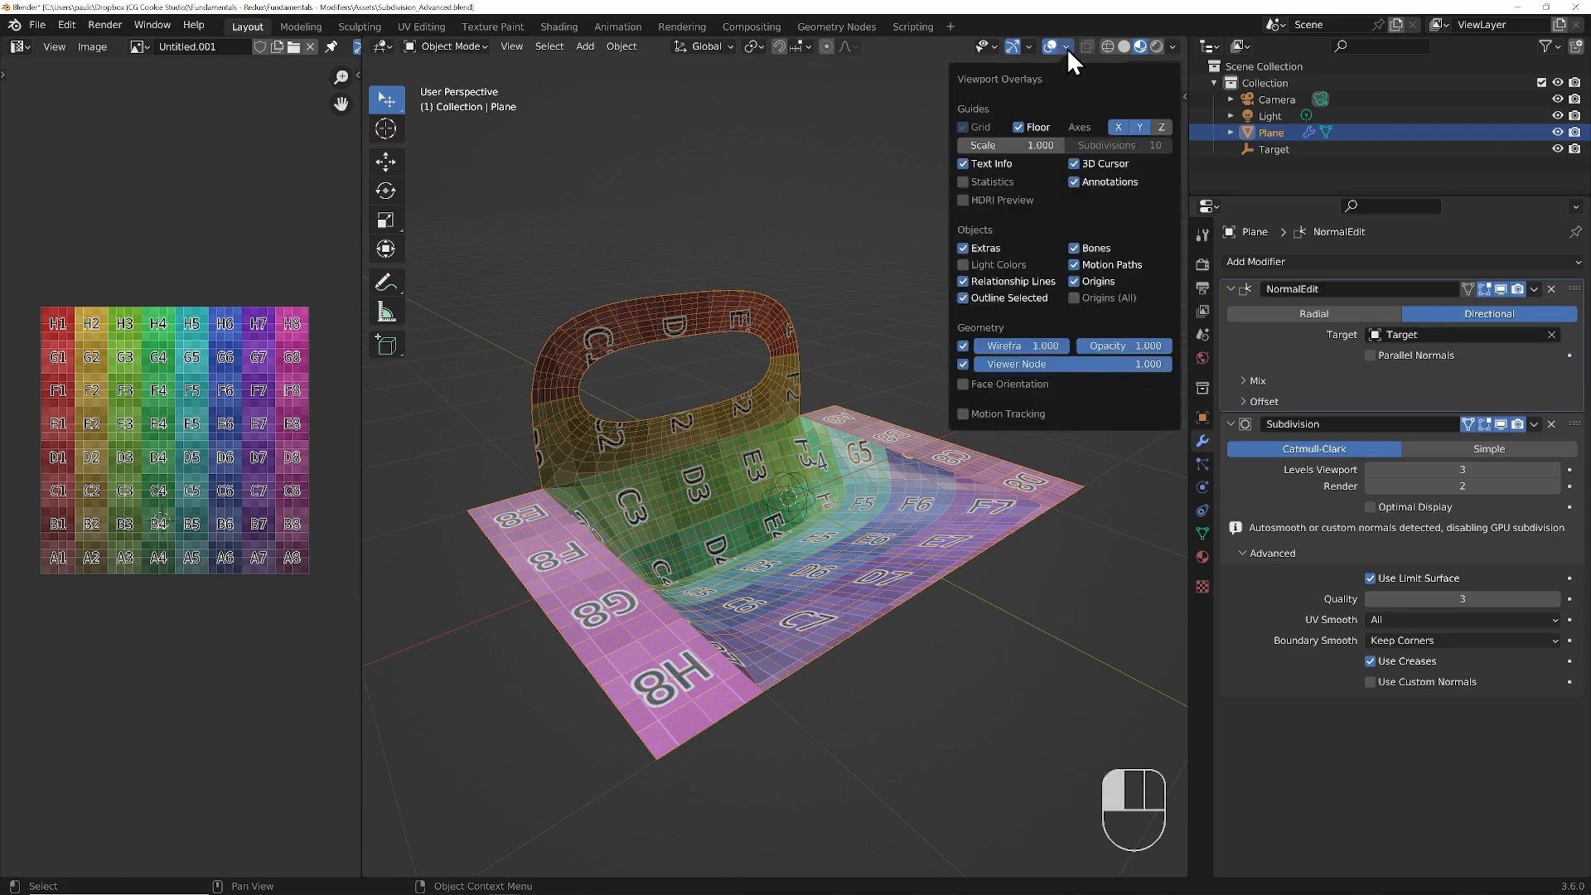
left_click(964, 383)
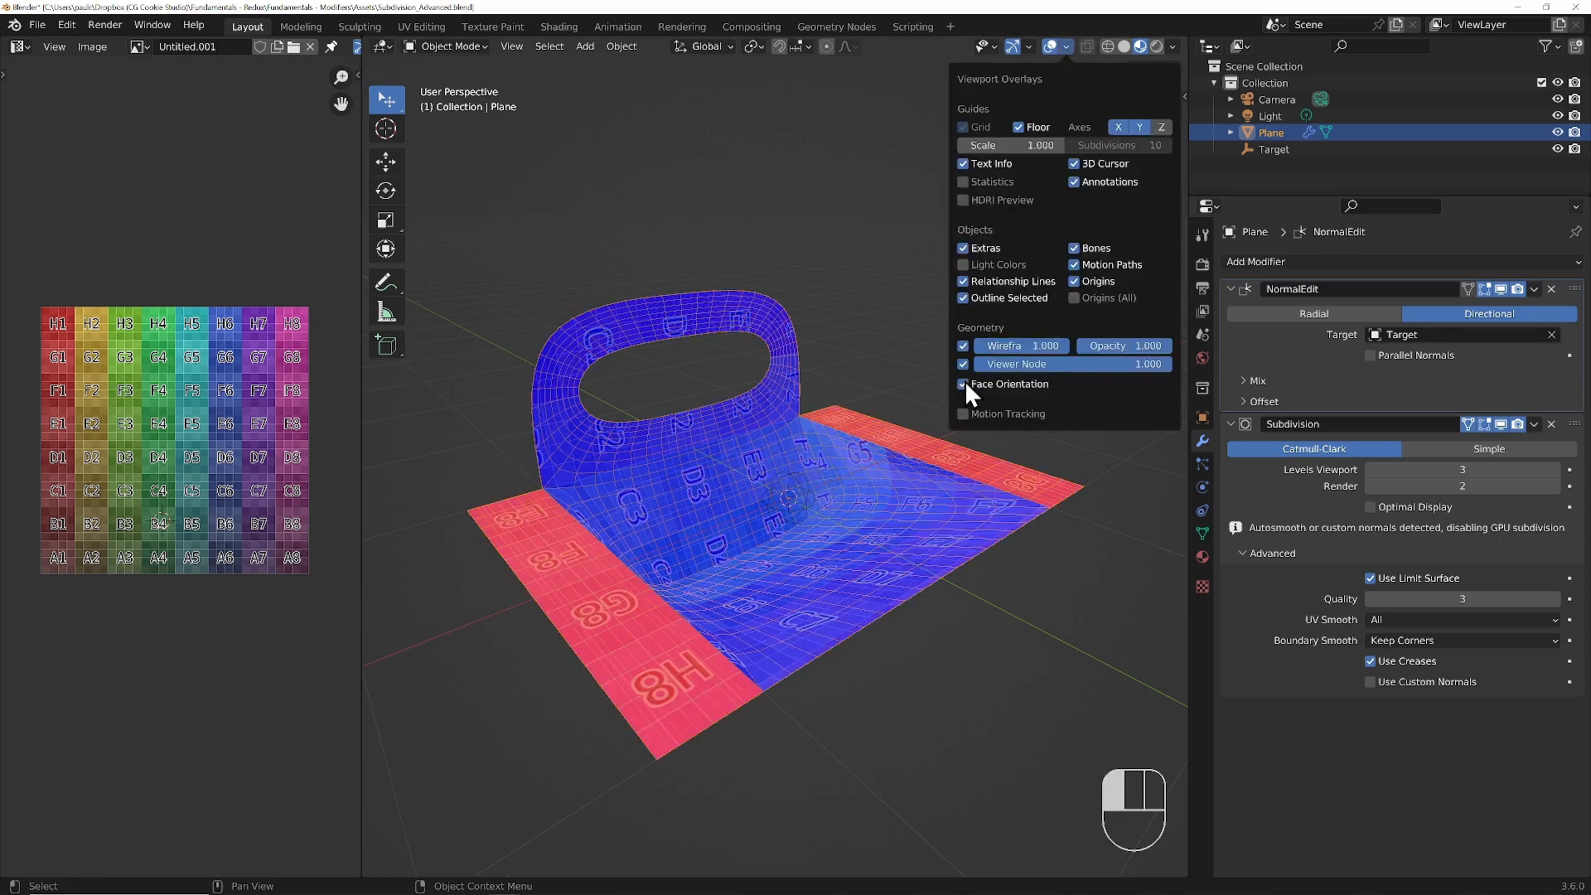
left_click(804, 509)
key("g")
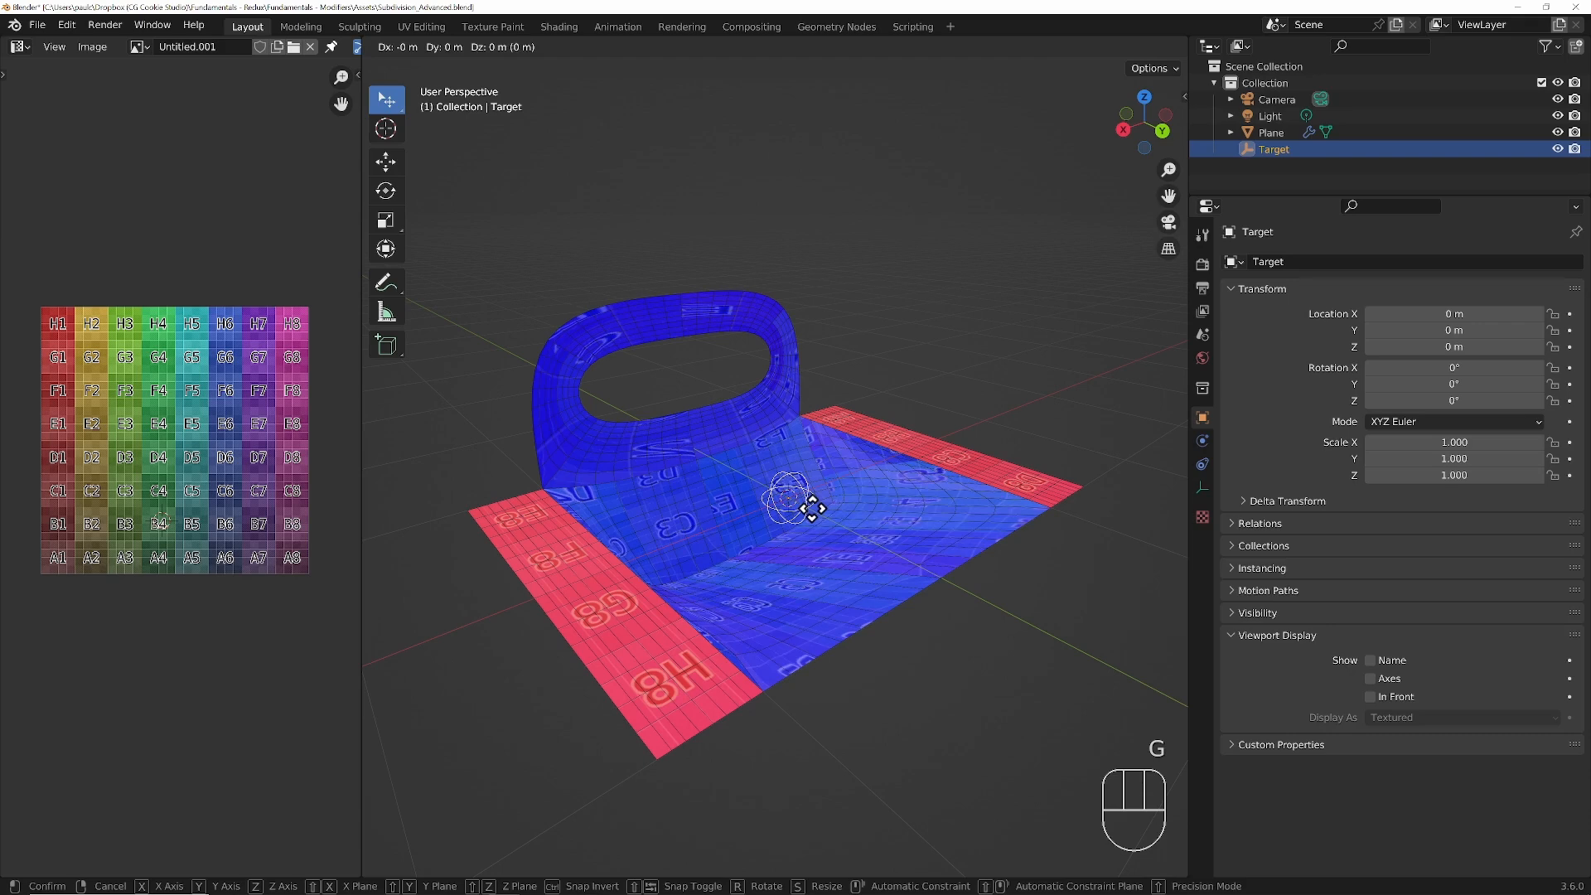
key("z")
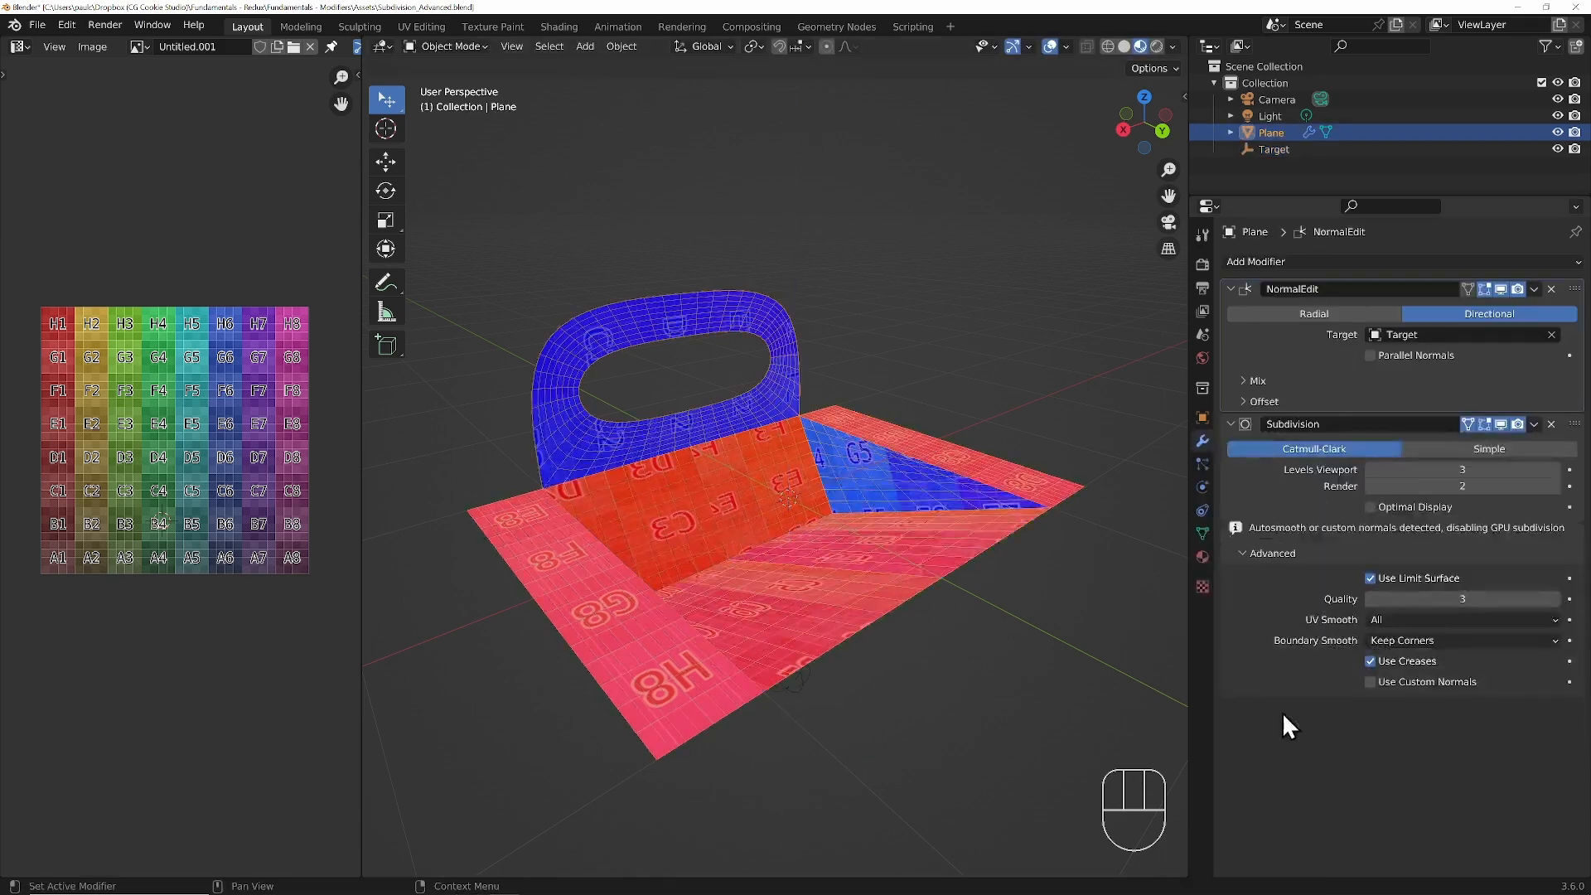
- Turn off the Face Orientation overlay and toggle the plane's Use Custom Normals to compare the shading, leaving it enabled
left_click(1371, 681)
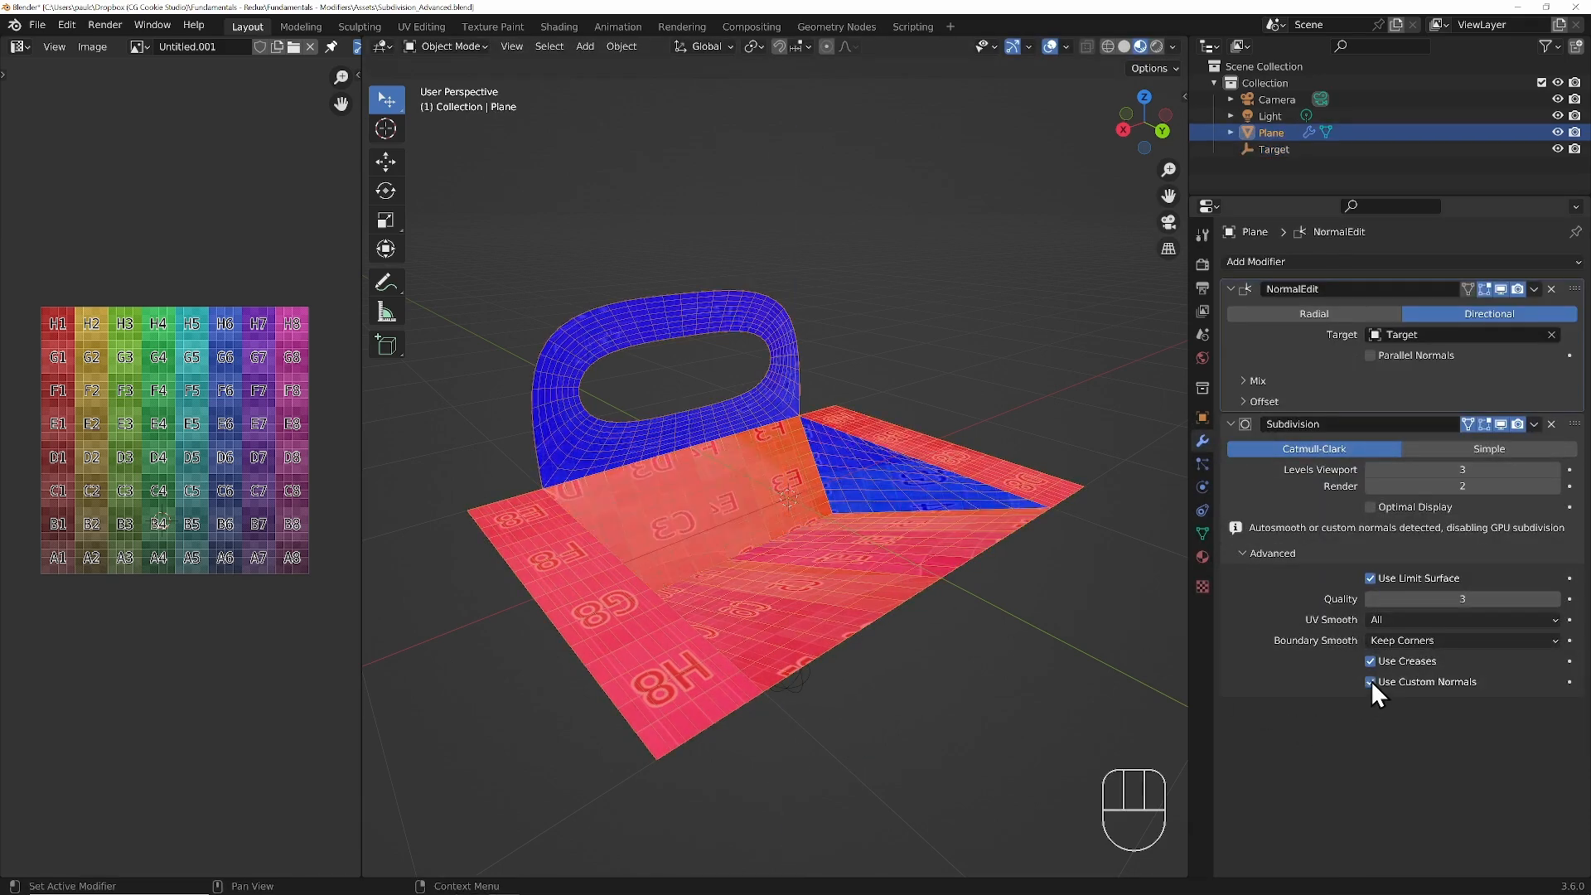
left_click(1065, 47)
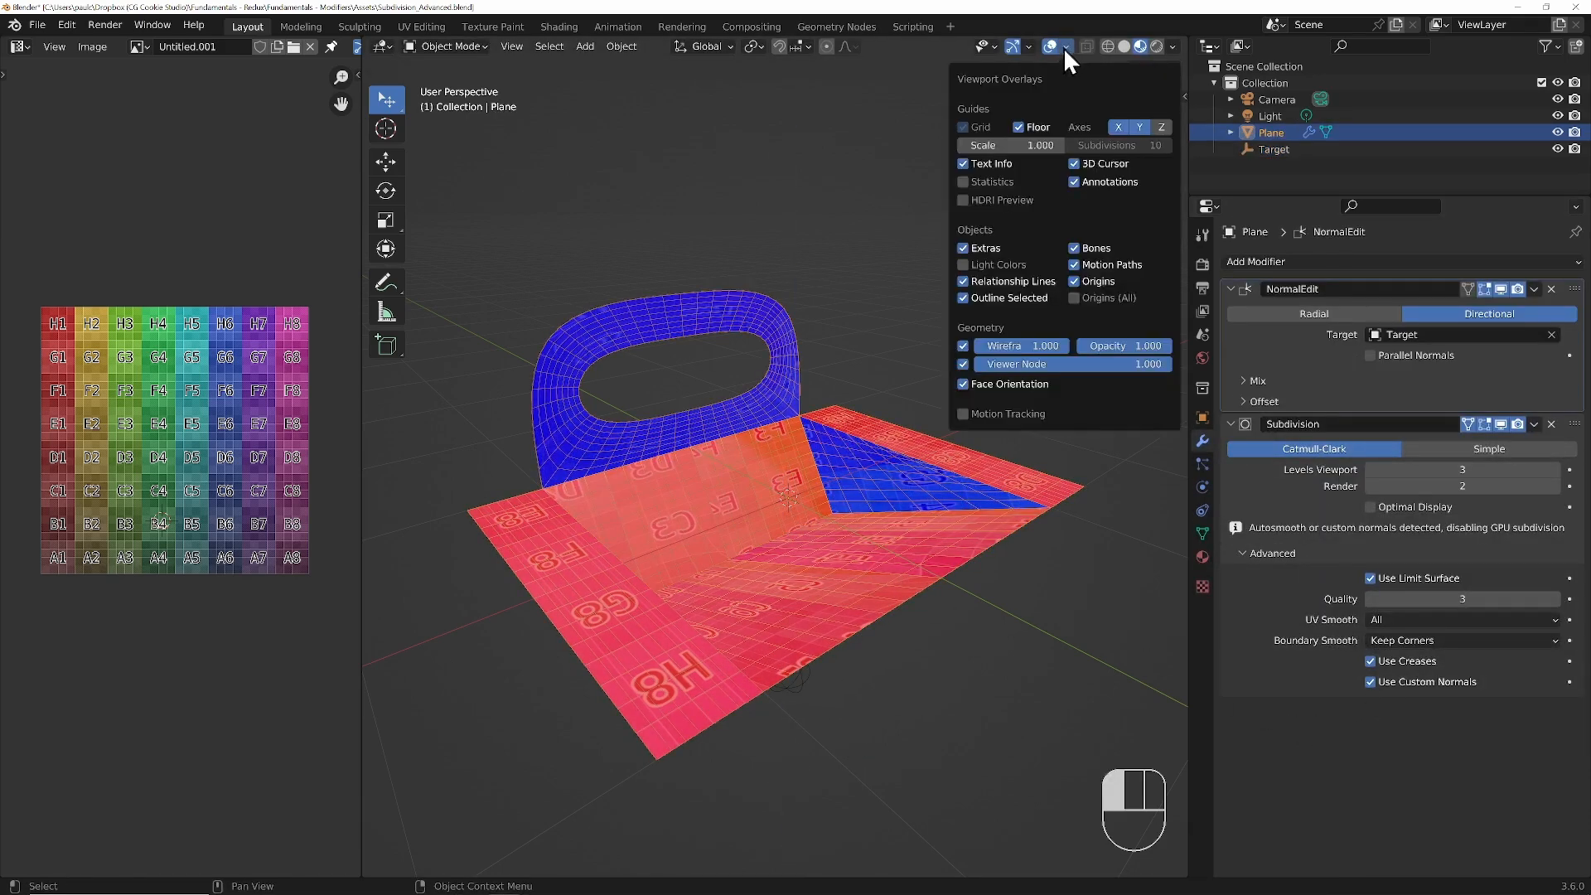
left_click(963, 383)
left_click(1371, 681)
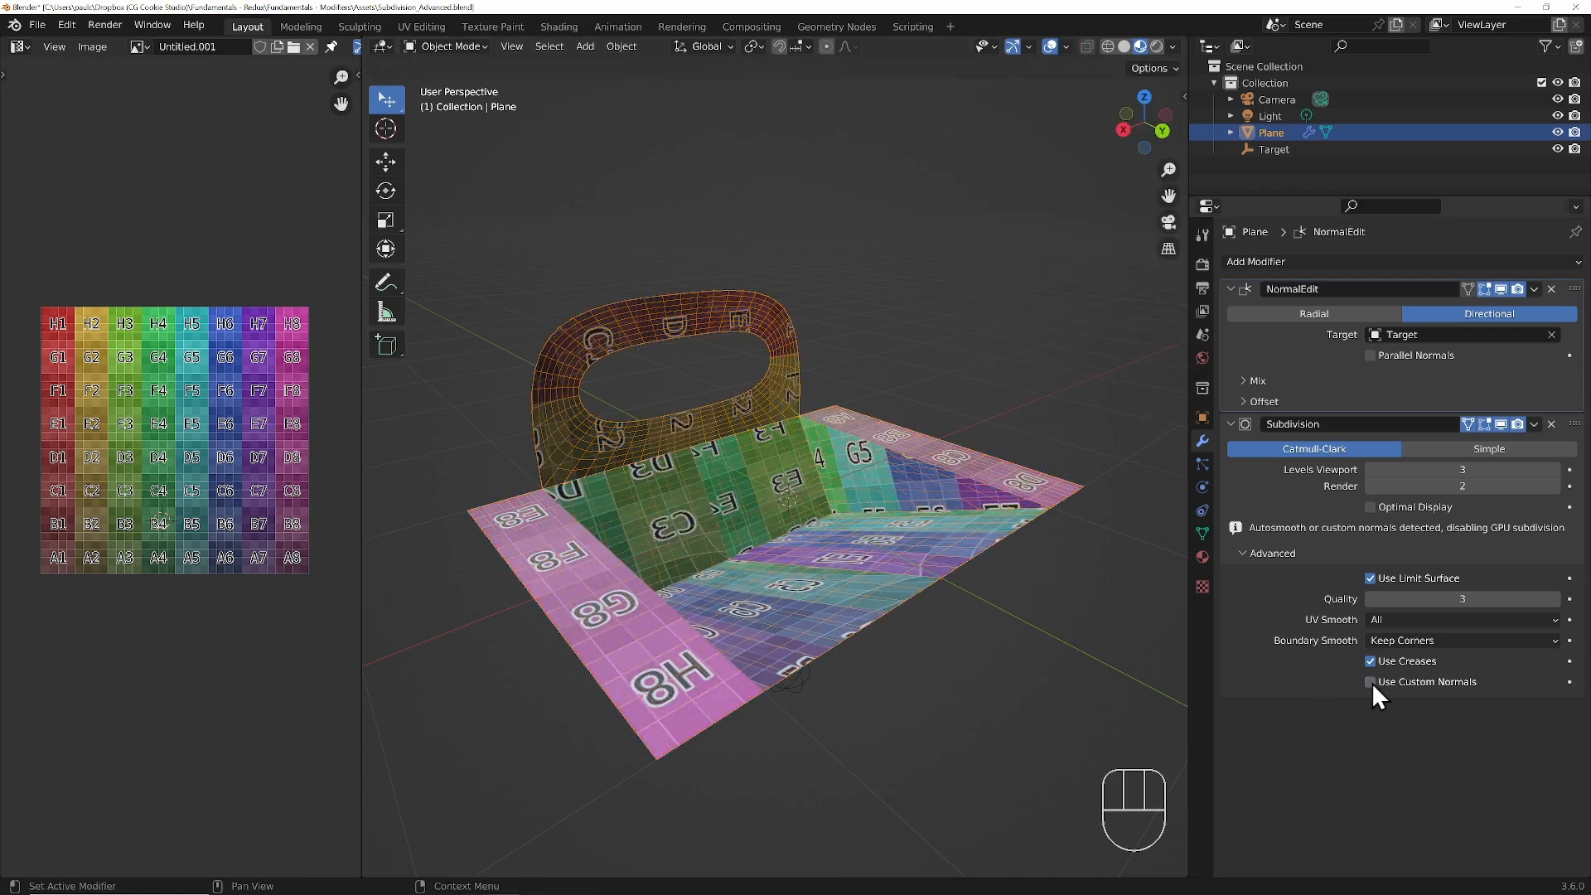
left_click(1371, 682)
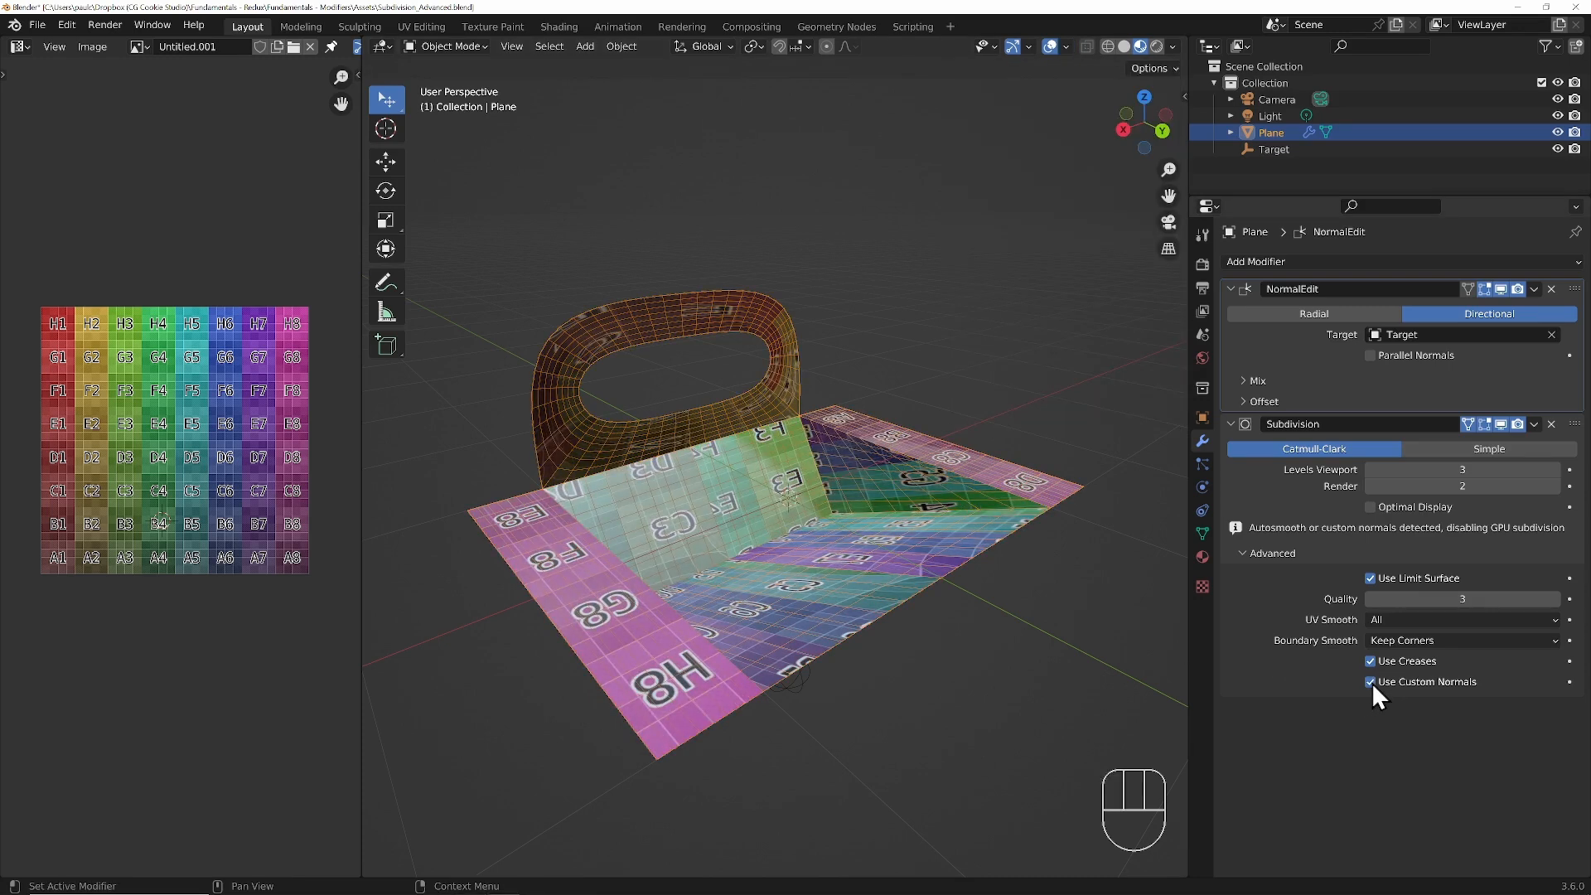